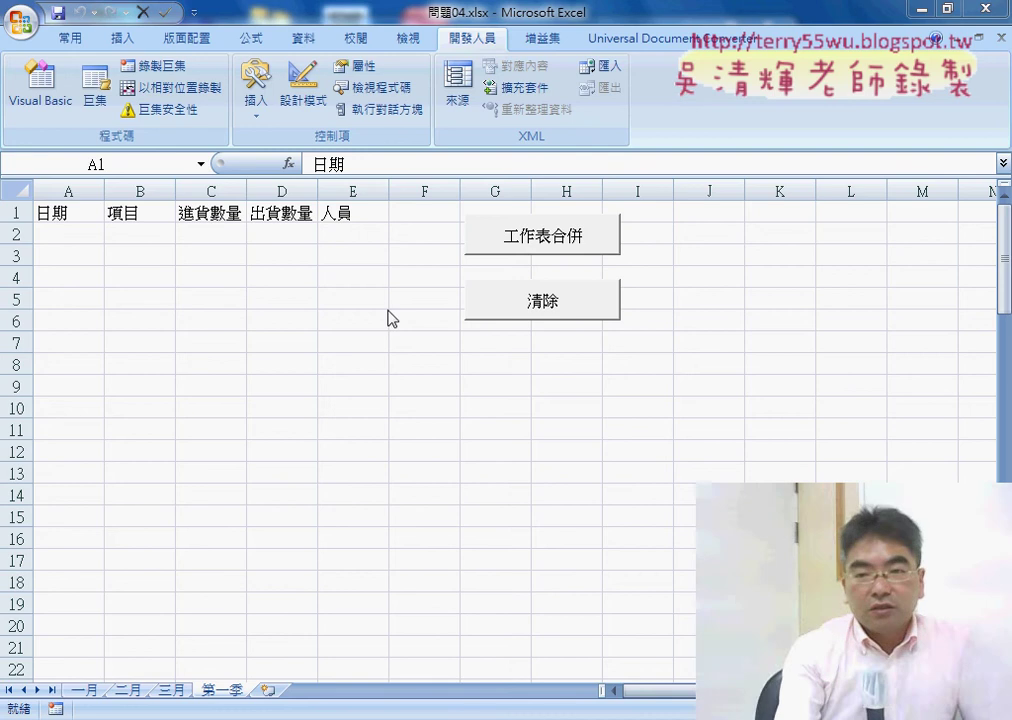
Step: Review the 一月 sheet's column A day numbers, from A2 down to day 30 in A31
left_click(77, 237)
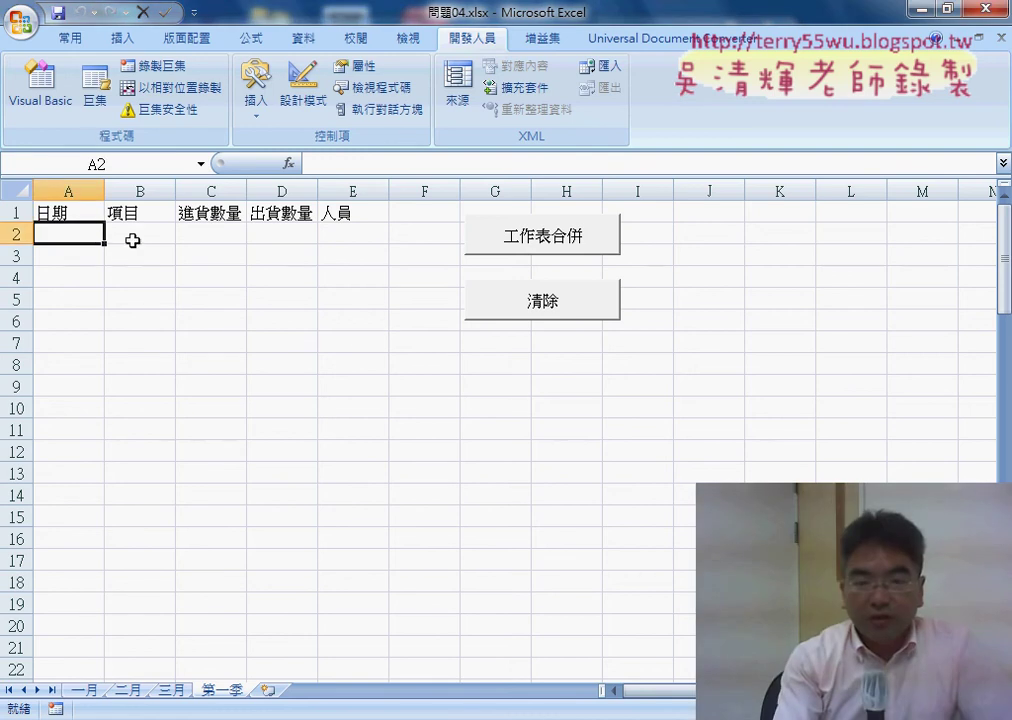
left_click(82, 690)
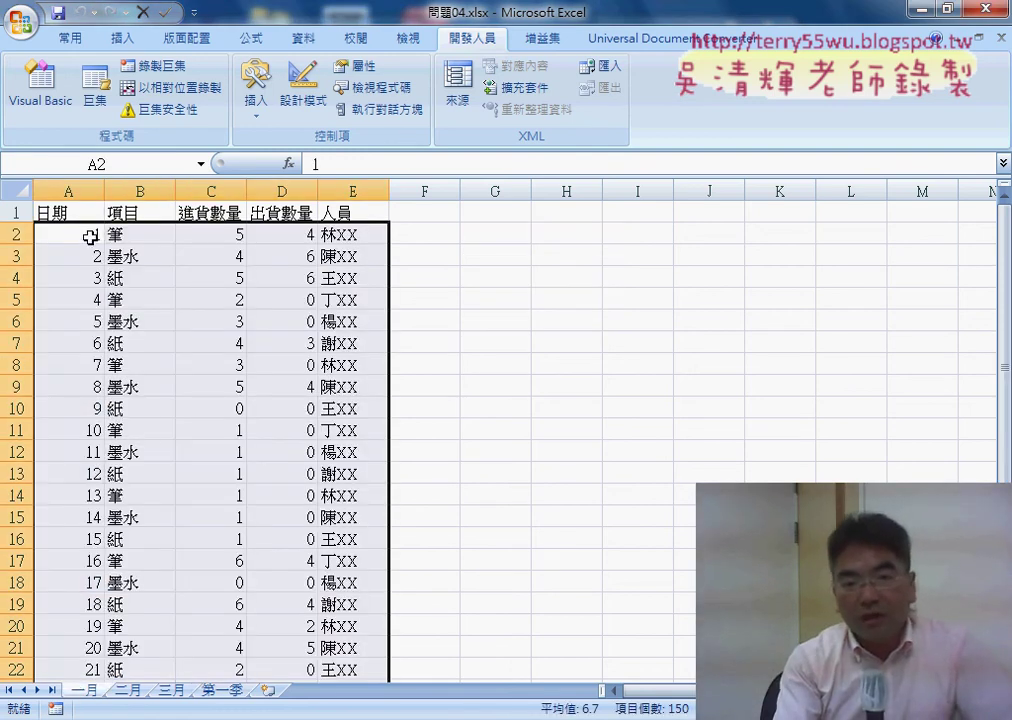
left_click(90, 237)
scroll(86, 450, "down", 3)
scroll(86, 425, "down", 4)
left_click(80, 408)
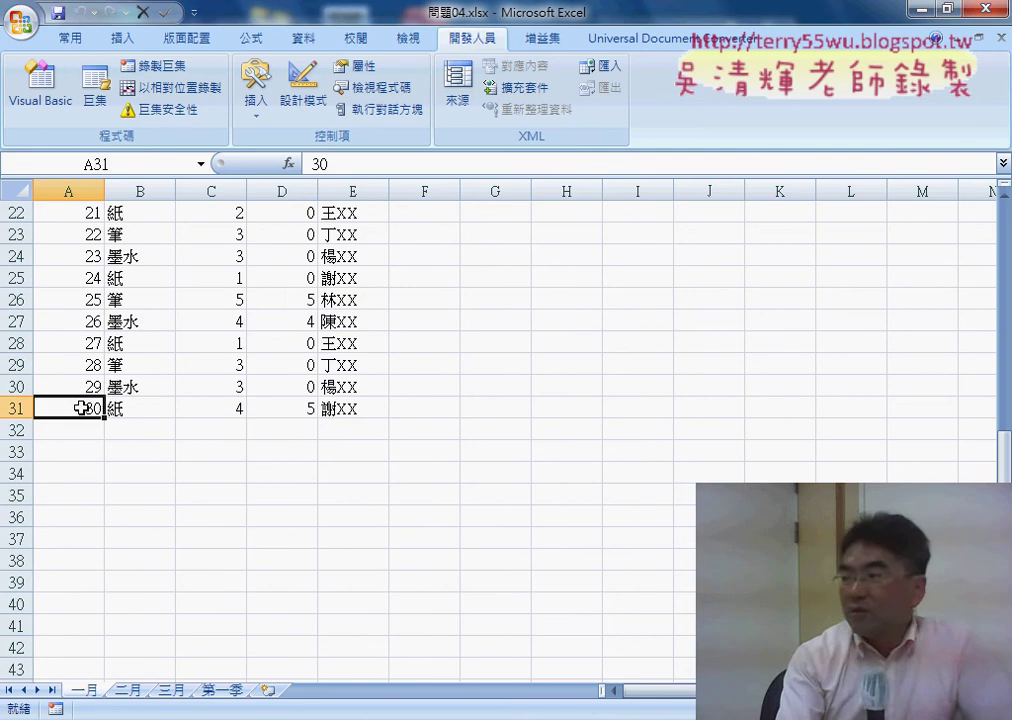
scroll(80, 408, "up", 4)
scroll(80, 408, "up", 3)
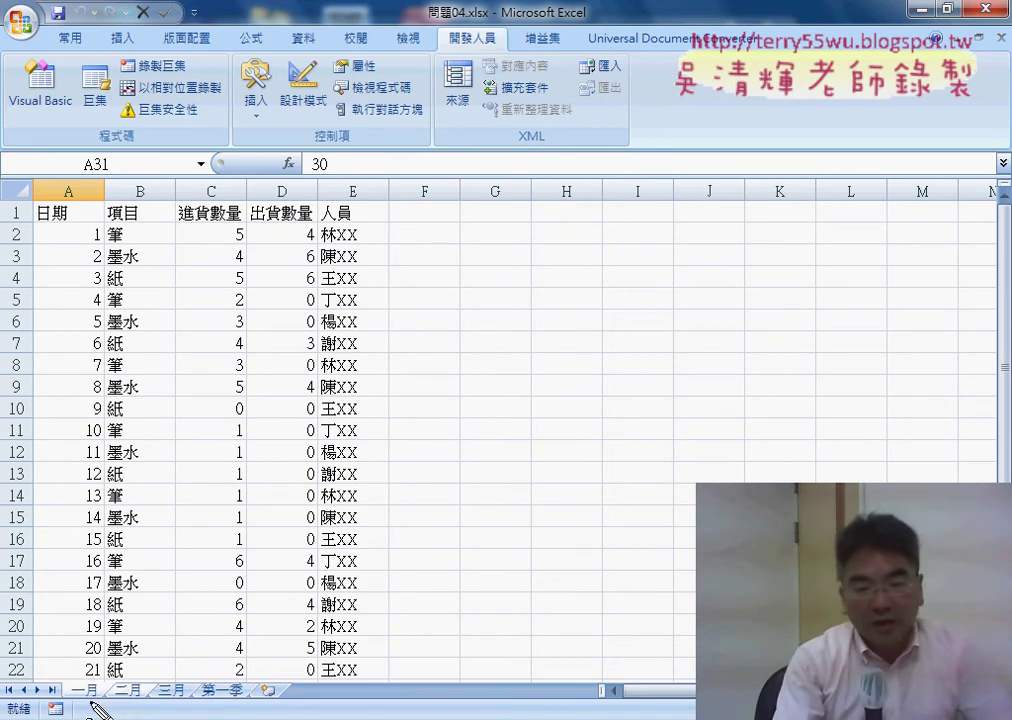
left_click_drag(92, 704, 86, 703)
left_click_drag(86, 233, 122, 233)
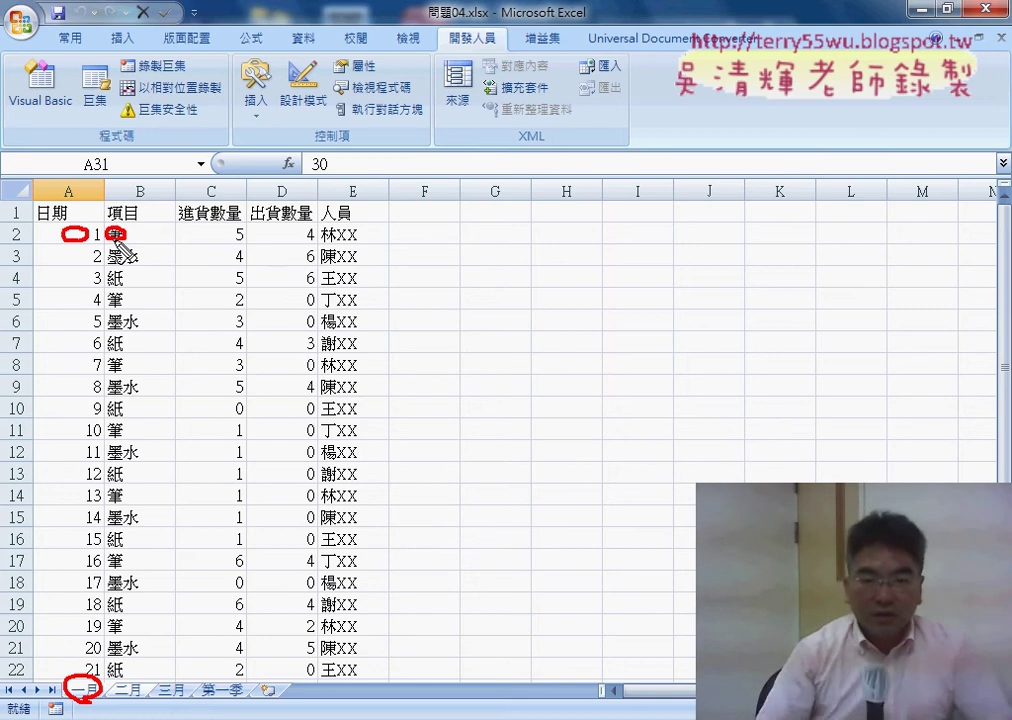
key("Escape")
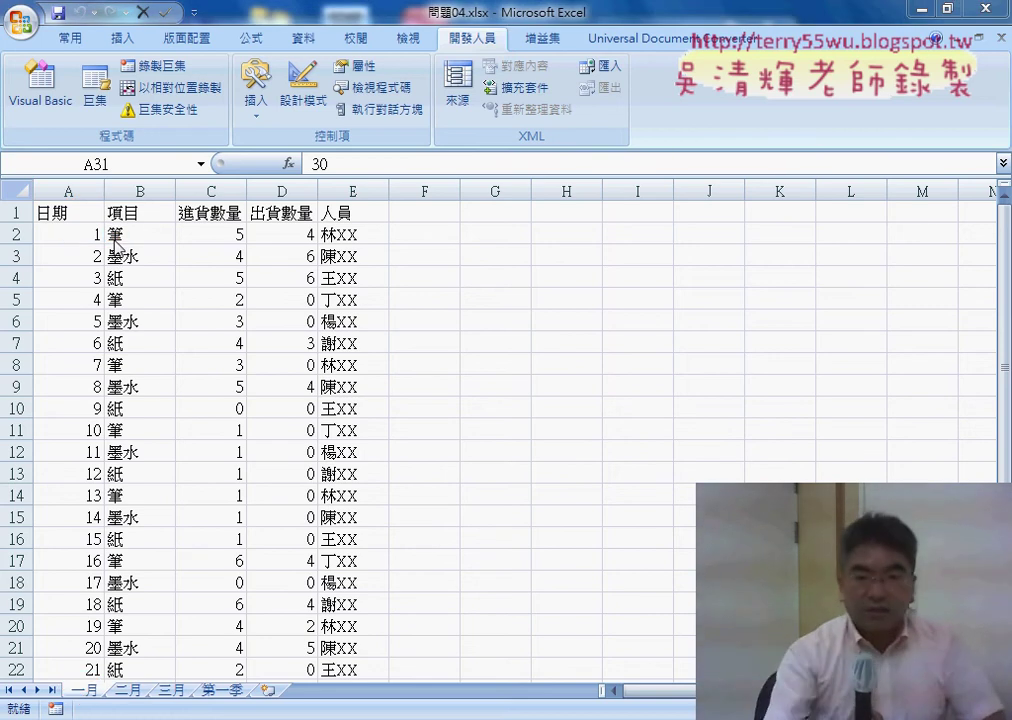
Step: Run the merge on 第一季 and check that A32 reads 二月1日 and A62 reads 三月1日
left_click(224, 690)
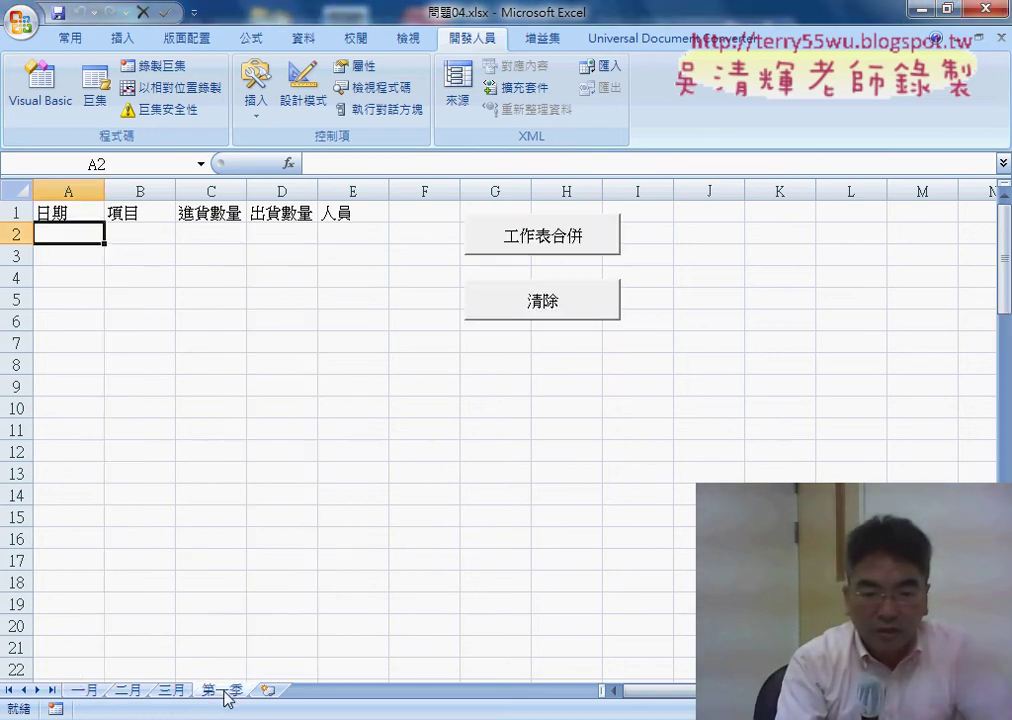
left_click(548, 245)
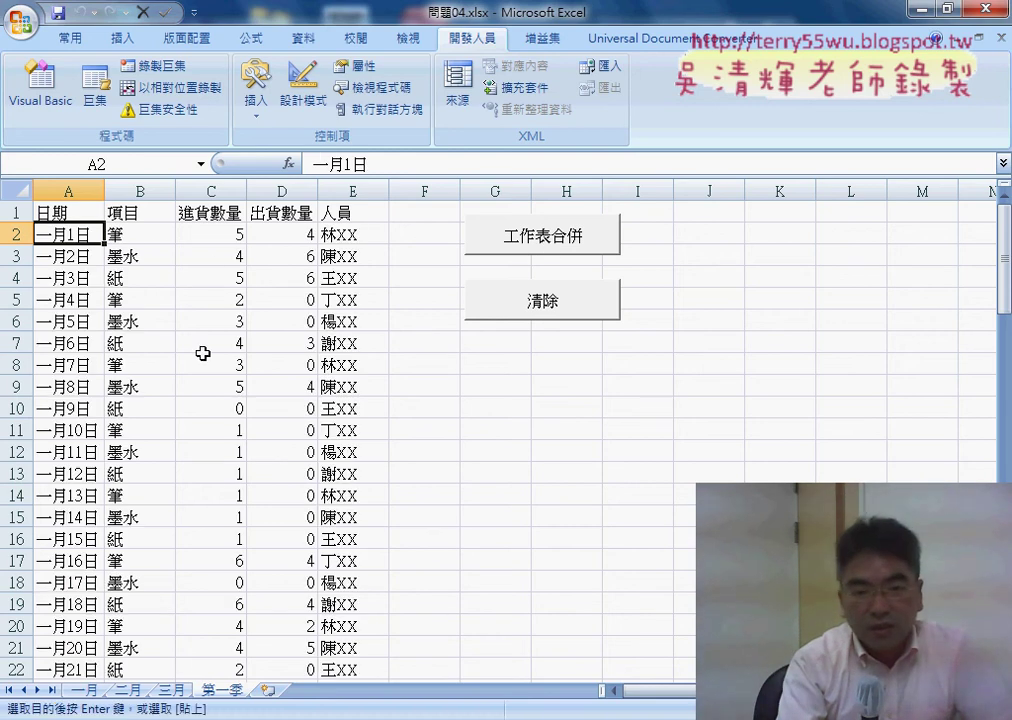
scroll(203, 353, "down", 4)
scroll(203, 353, "down", 3)
left_click(70, 433)
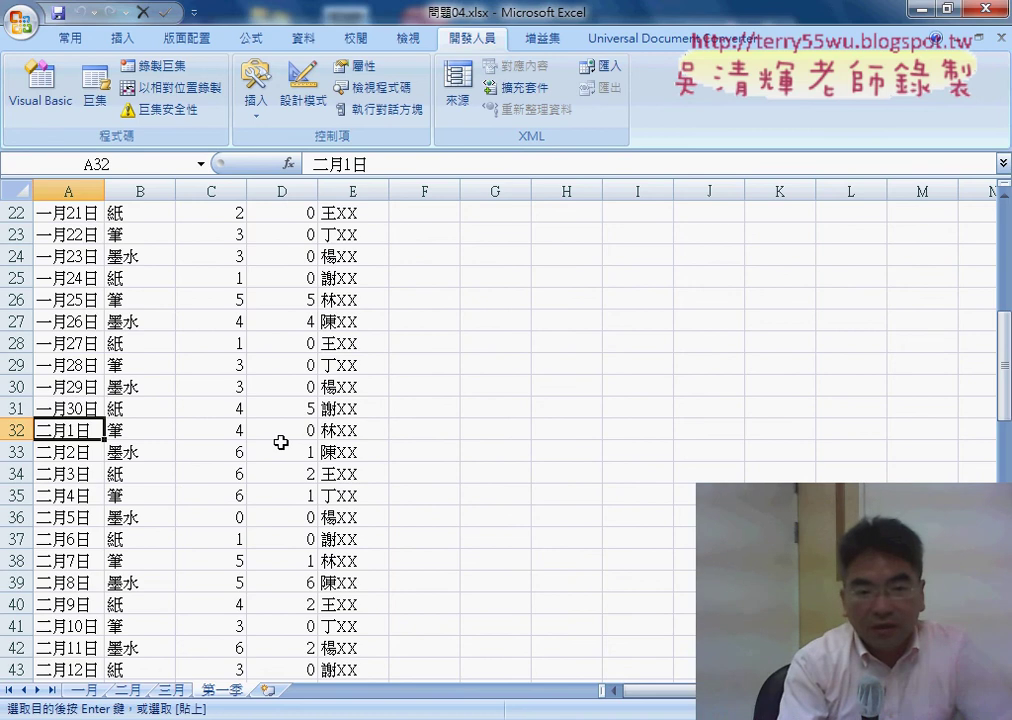
scroll(281, 442, "down", 7)
scroll(276, 442, "down", 2)
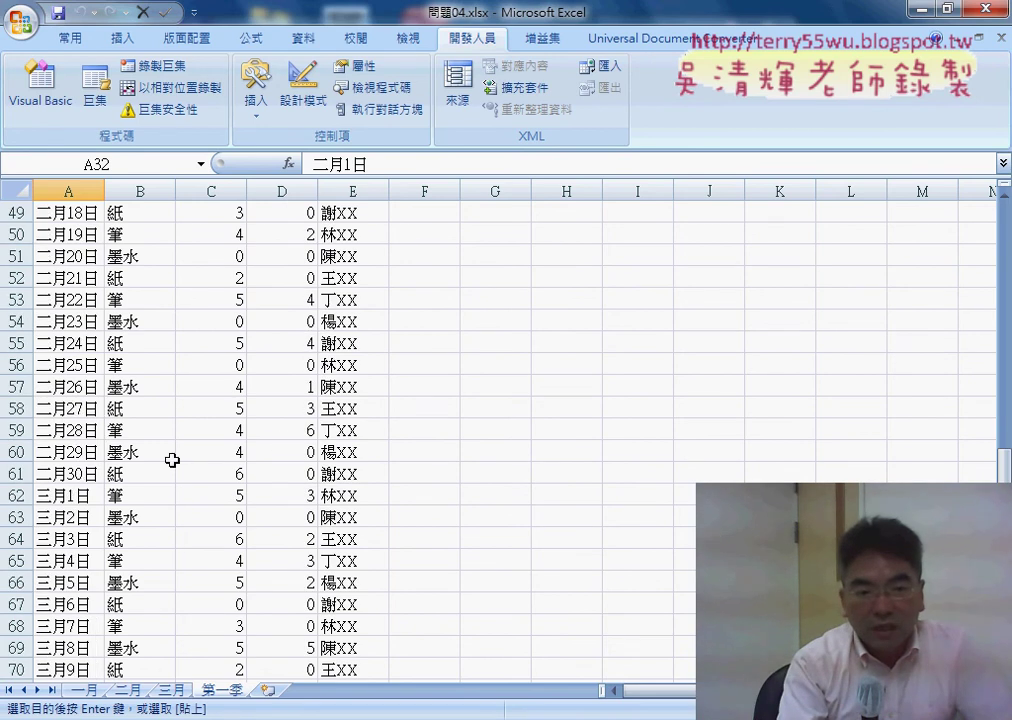
left_click(86, 495)
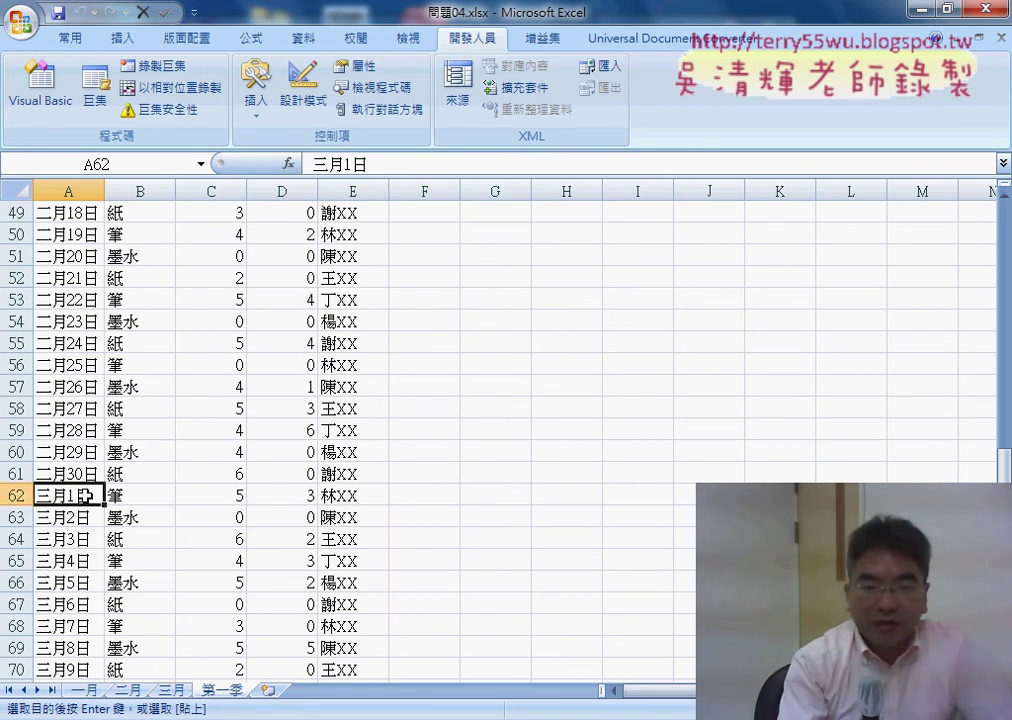
Step: Clear the merged rows from 第一季 again
scroll(86, 495, "up", 9)
scroll(86, 495, "up", 4)
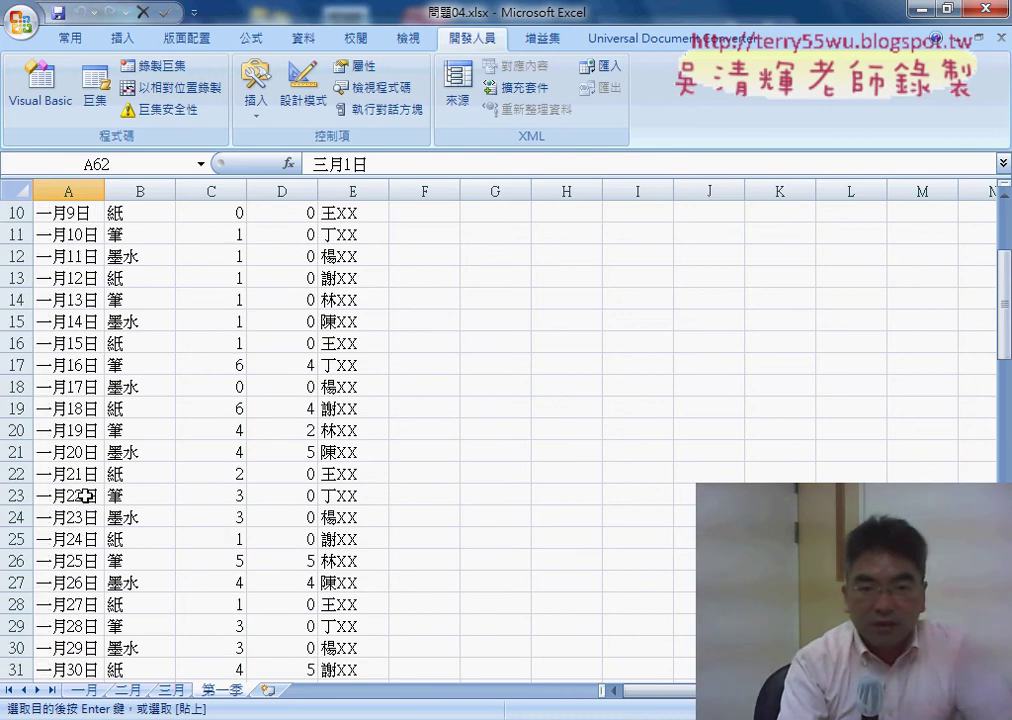
scroll(86, 495, "up", 3)
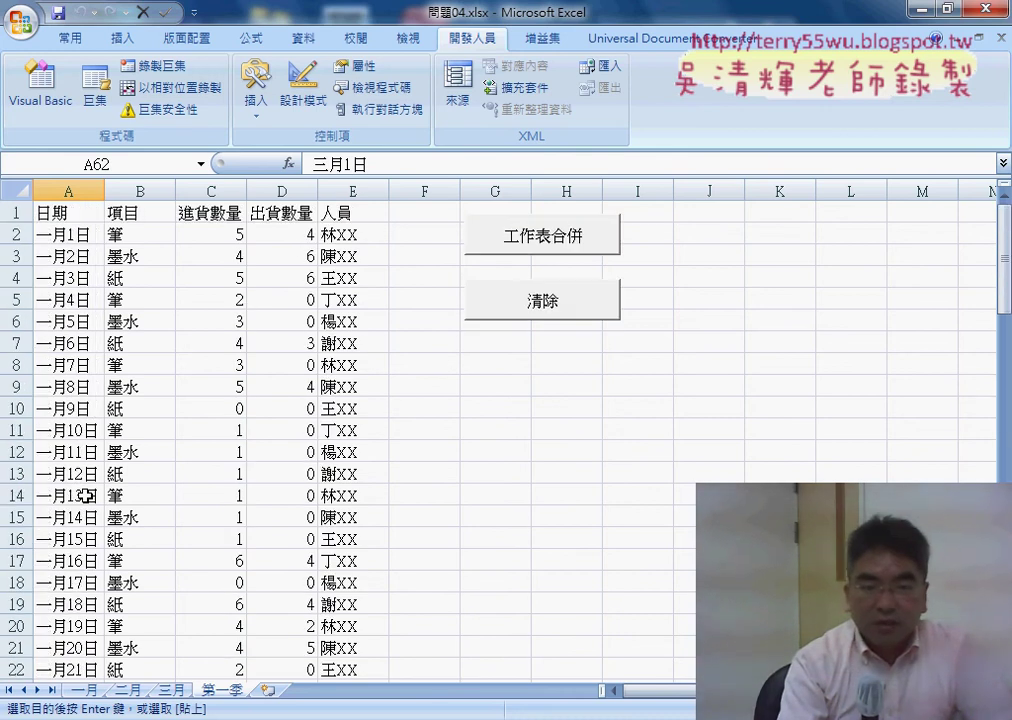
left_click(545, 316)
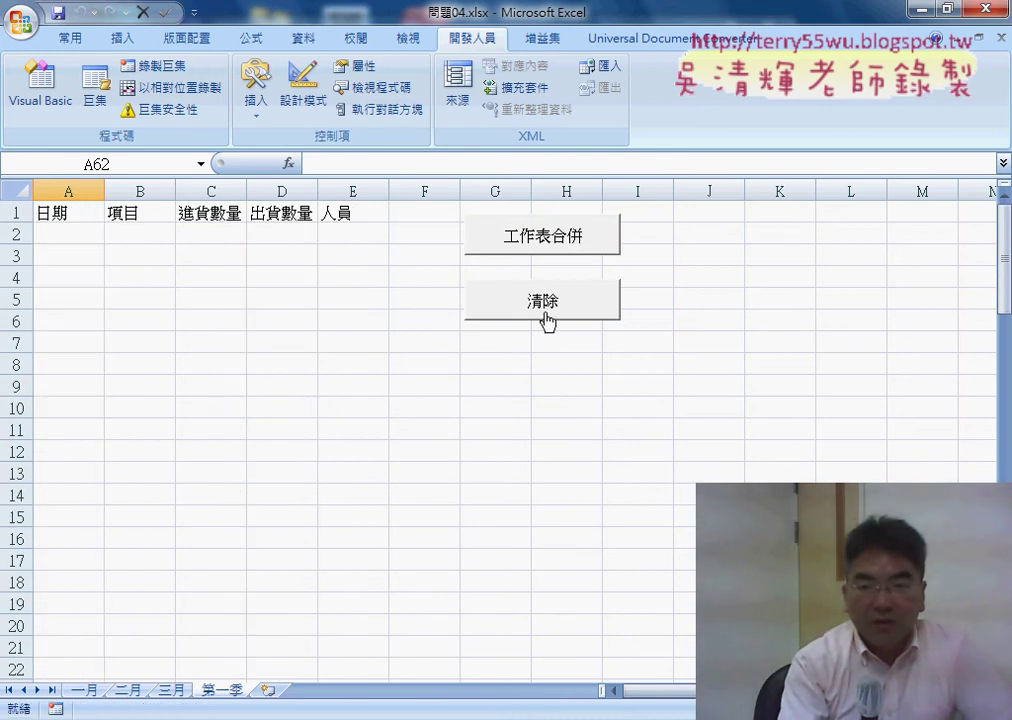
Step: Open the 工作表合併 button's macro via 指定巨集 > 編輯 and select its For j…Next loop
right_click(540, 235)
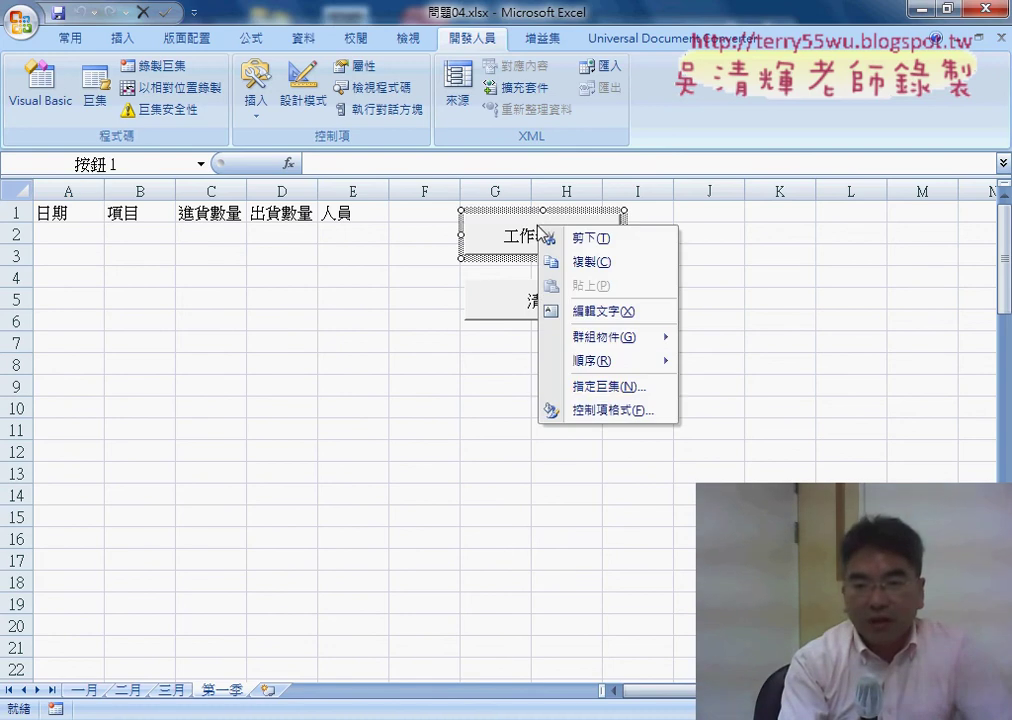
left_click(600, 386)
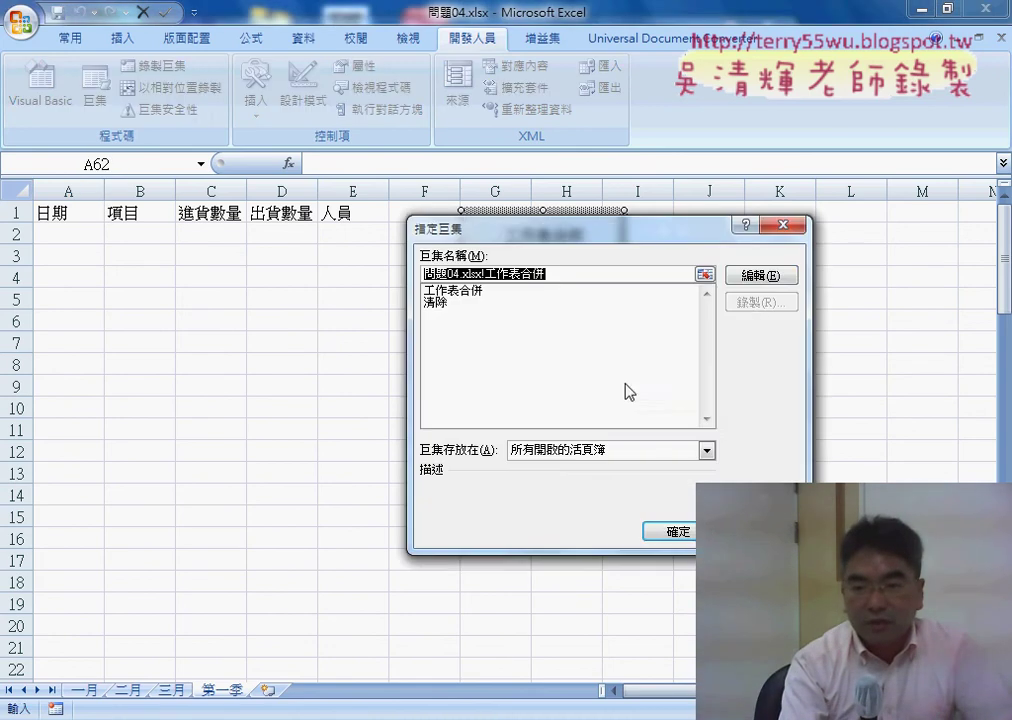
left_click(762, 276)
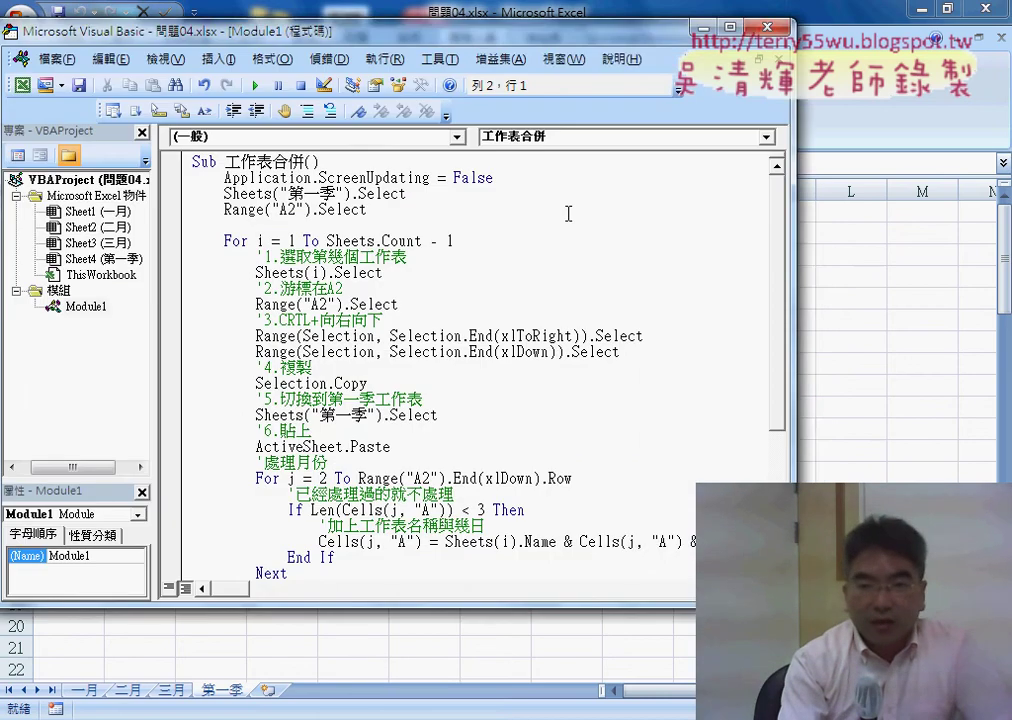
left_click_drag(376, 44, 559, 50)
scroll(680, 343, "down", 1)
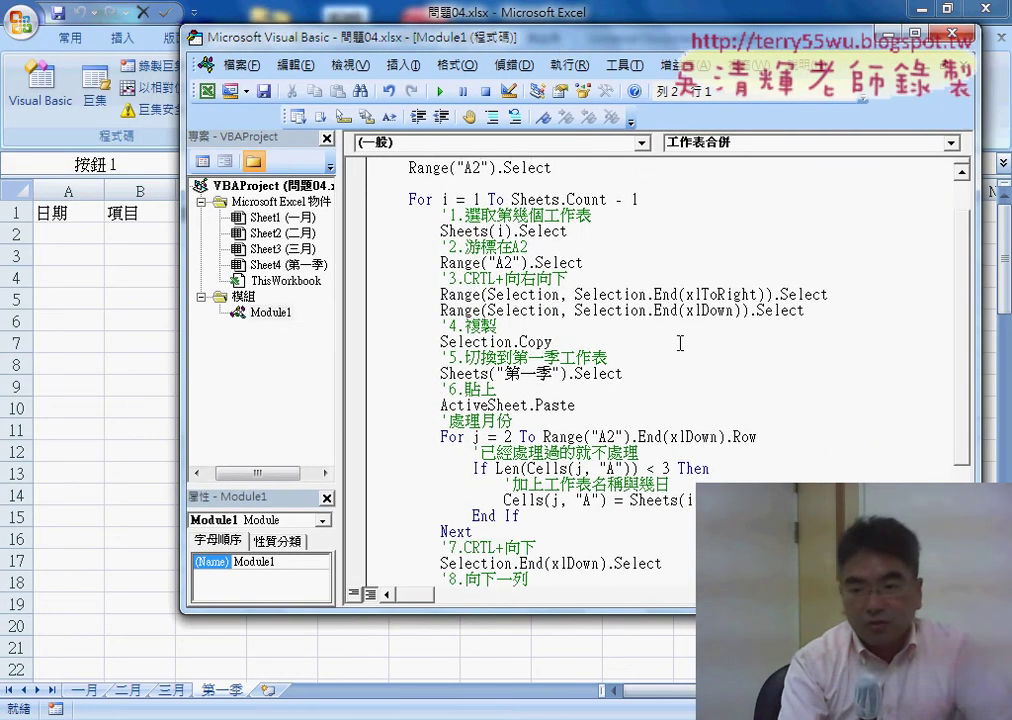
scroll(680, 343, "down", 1)
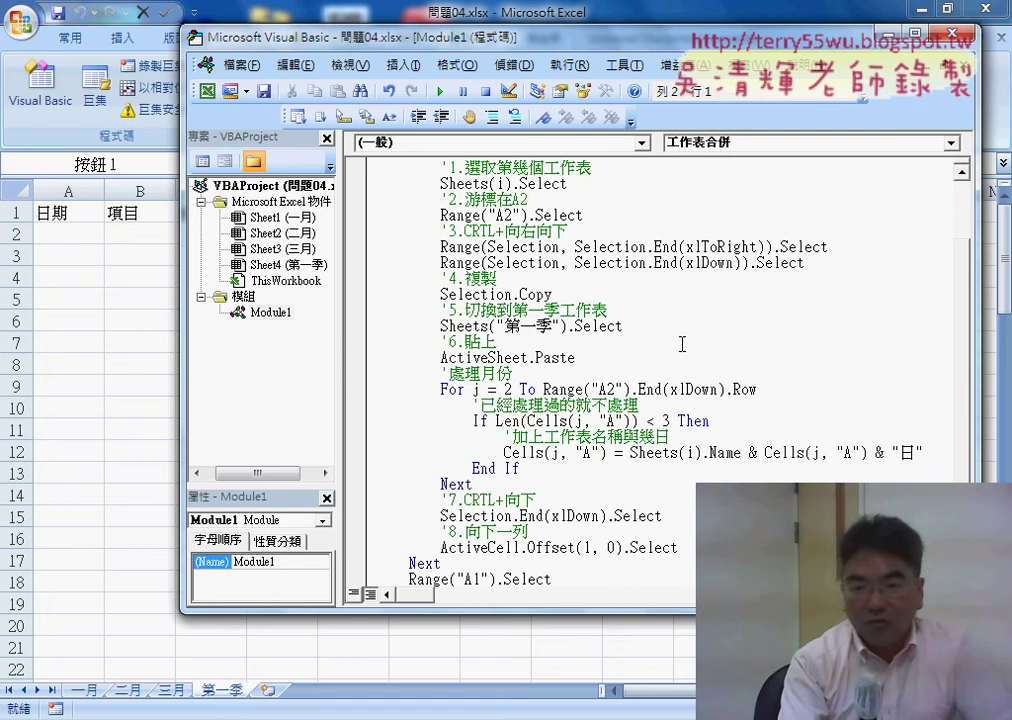
left_click_drag(472, 484, 361, 382)
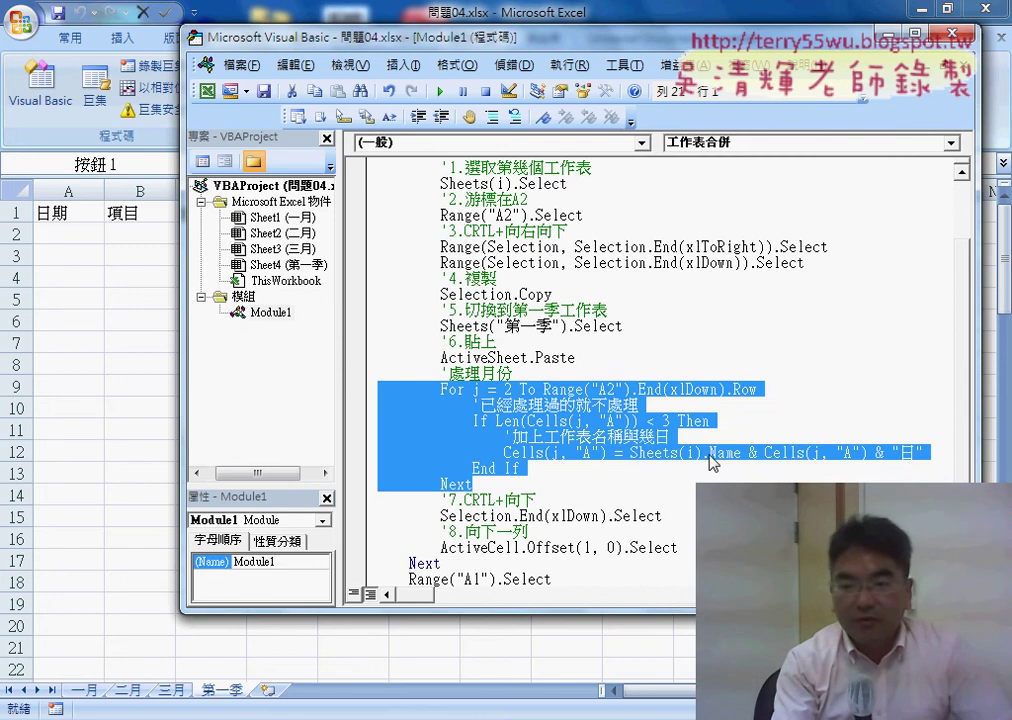
Step: Delete the reselected For j…Next block and put a breakpoint on the ActiveSheet.Paste line
left_click(600, 478)
left_click_drag(471, 484, 311, 394)
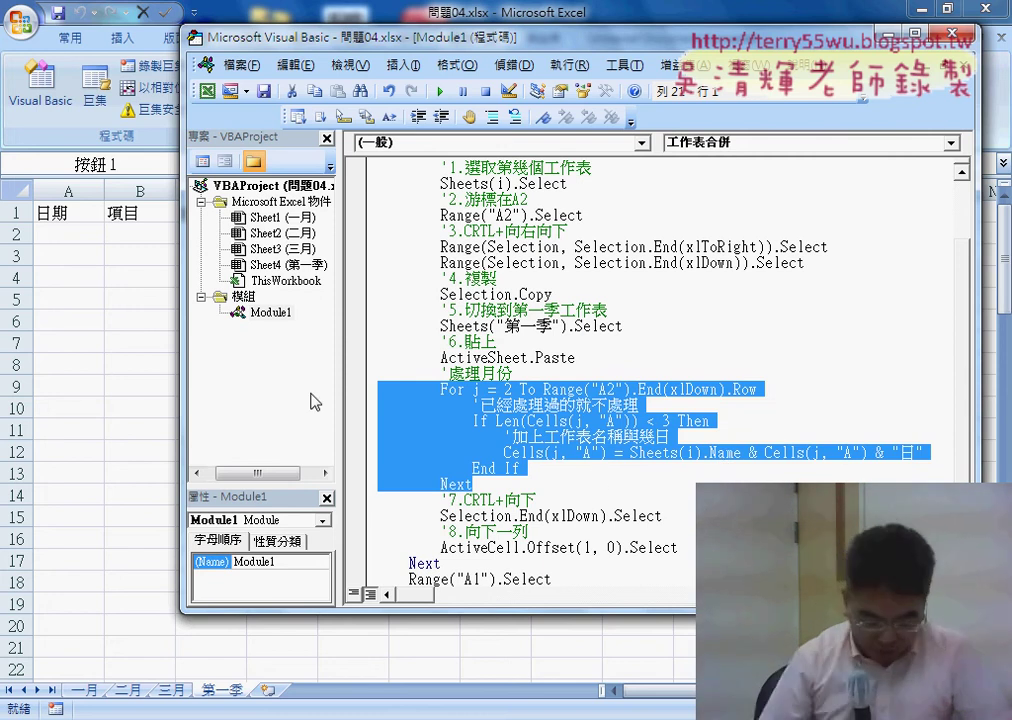
key("Delete")
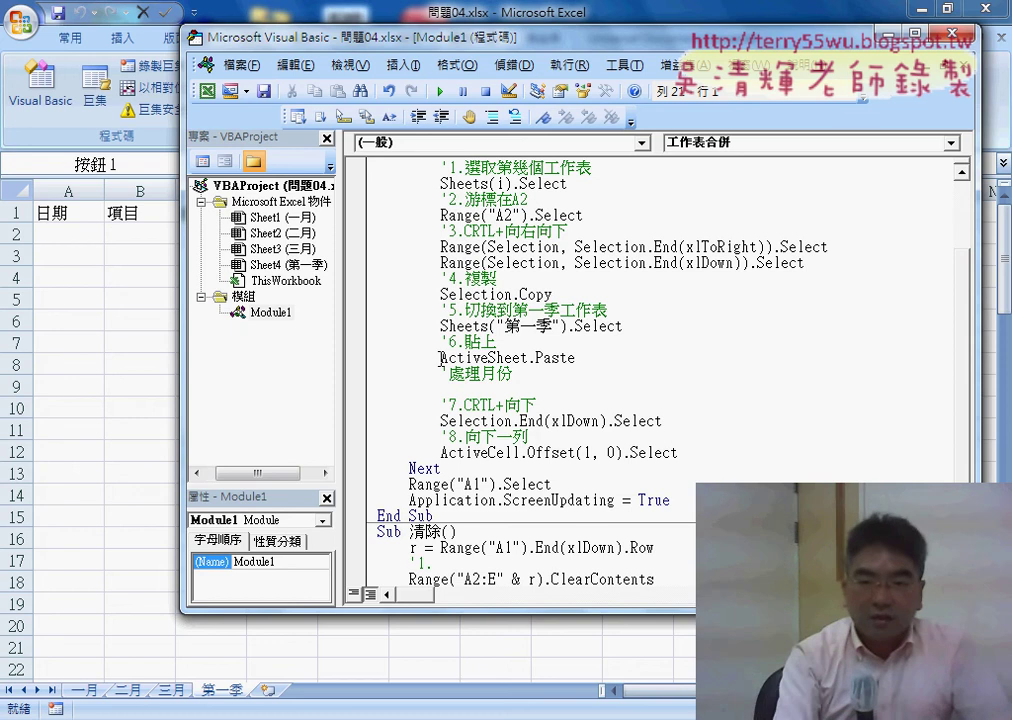
left_click(360, 357)
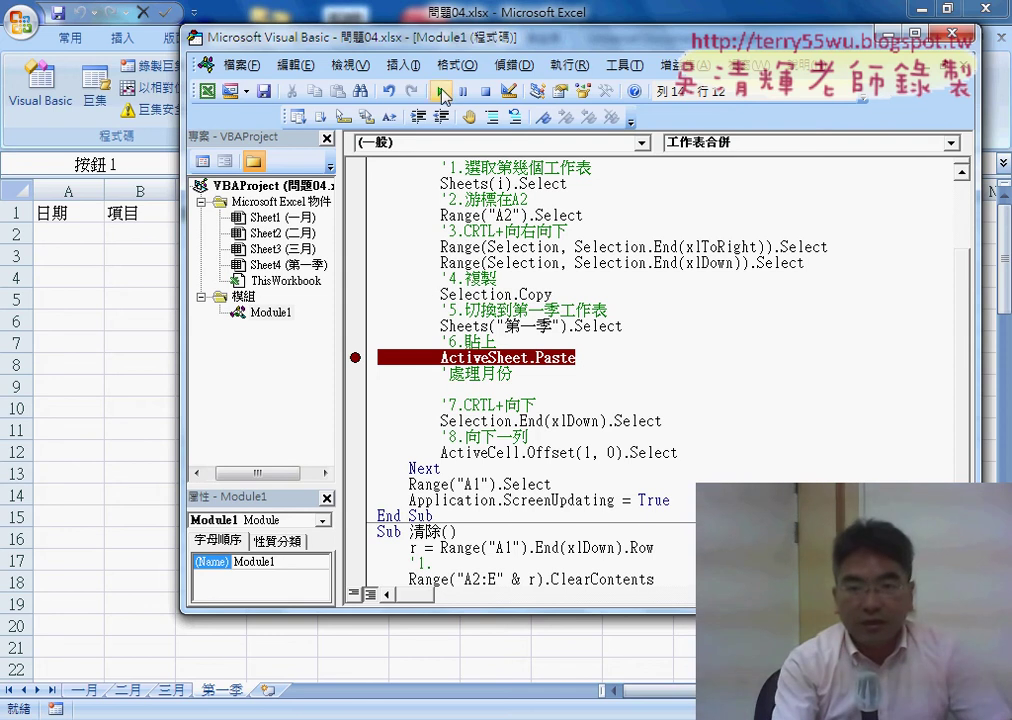
Step: Run to the ActiveSheet.Paste breakpoint, step past the paste, and indent the line under '處理月份
key("F5")
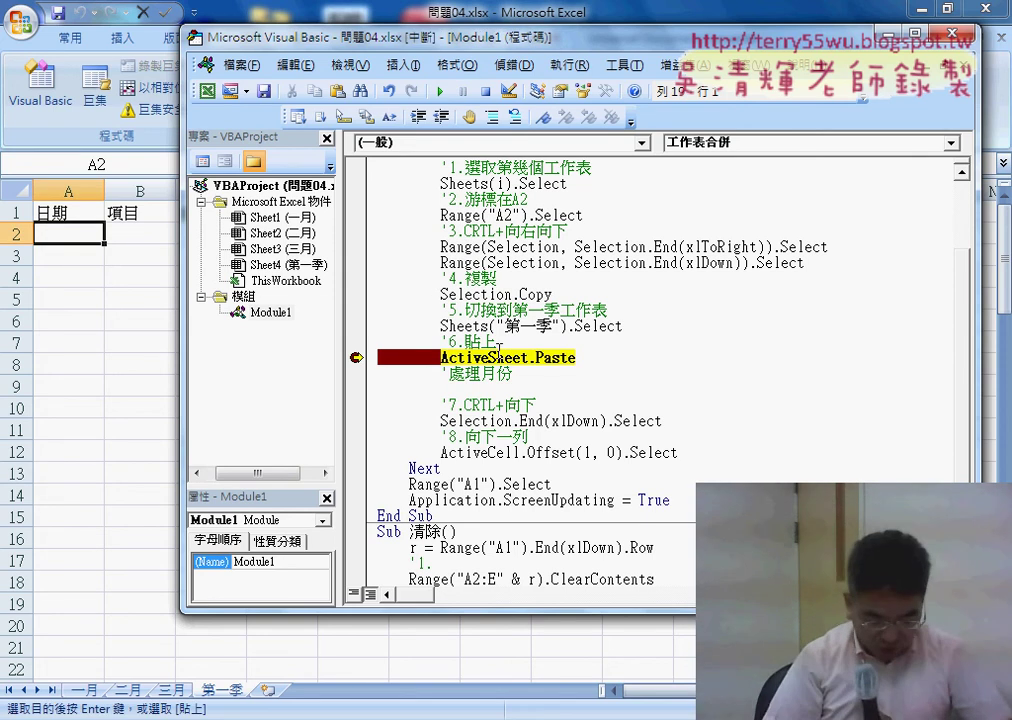
key("F8")
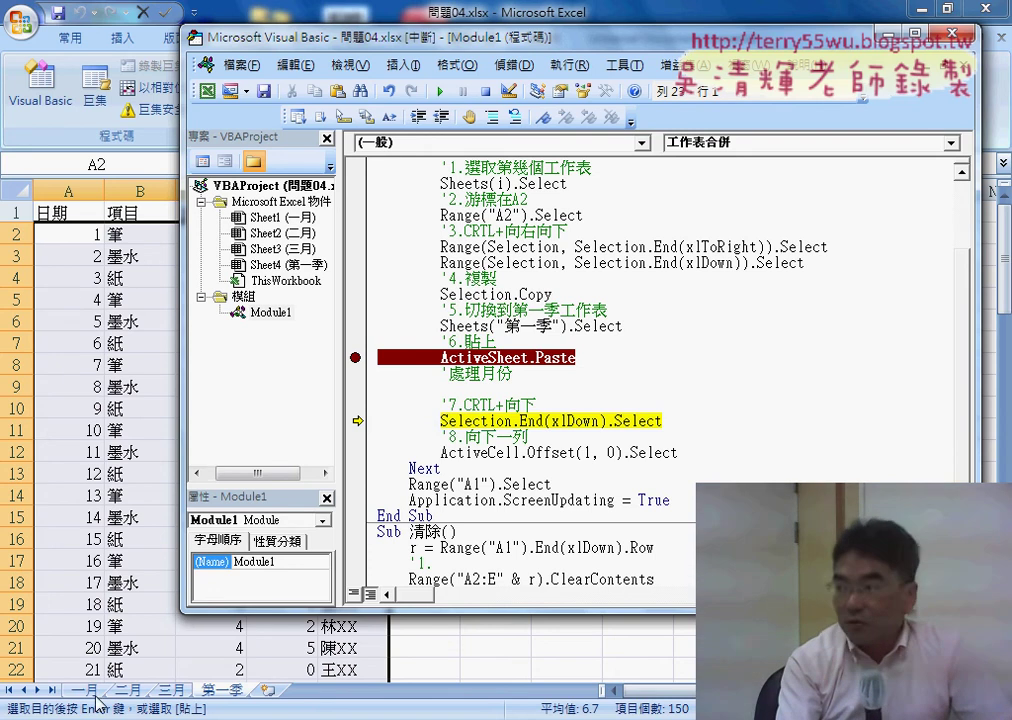
left_click(500, 388)
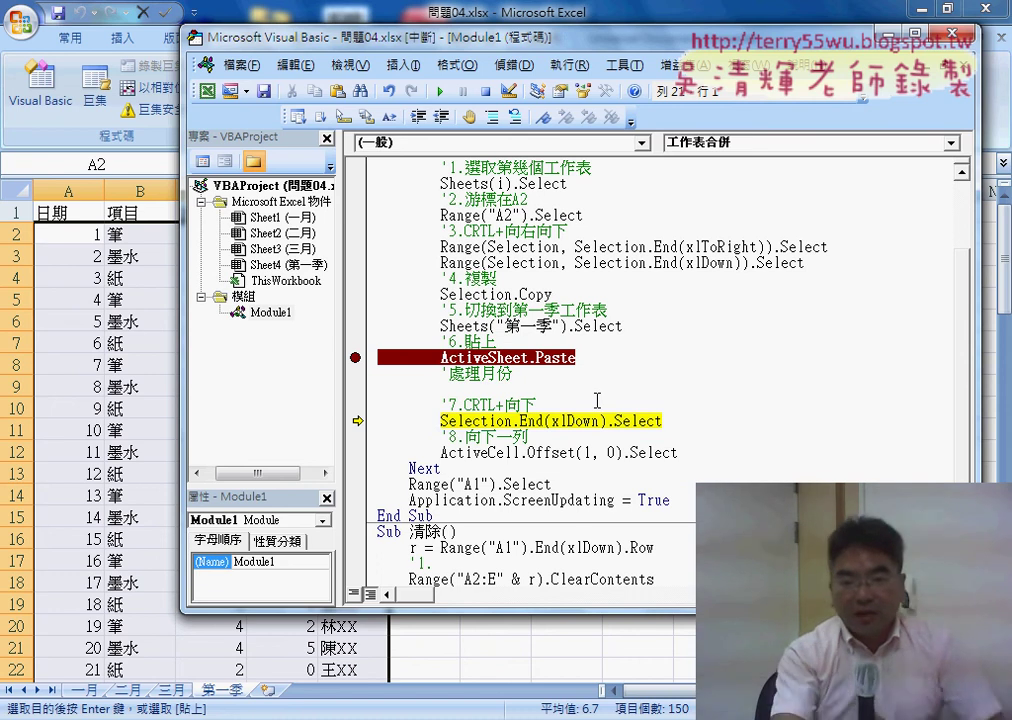
key("Tab")
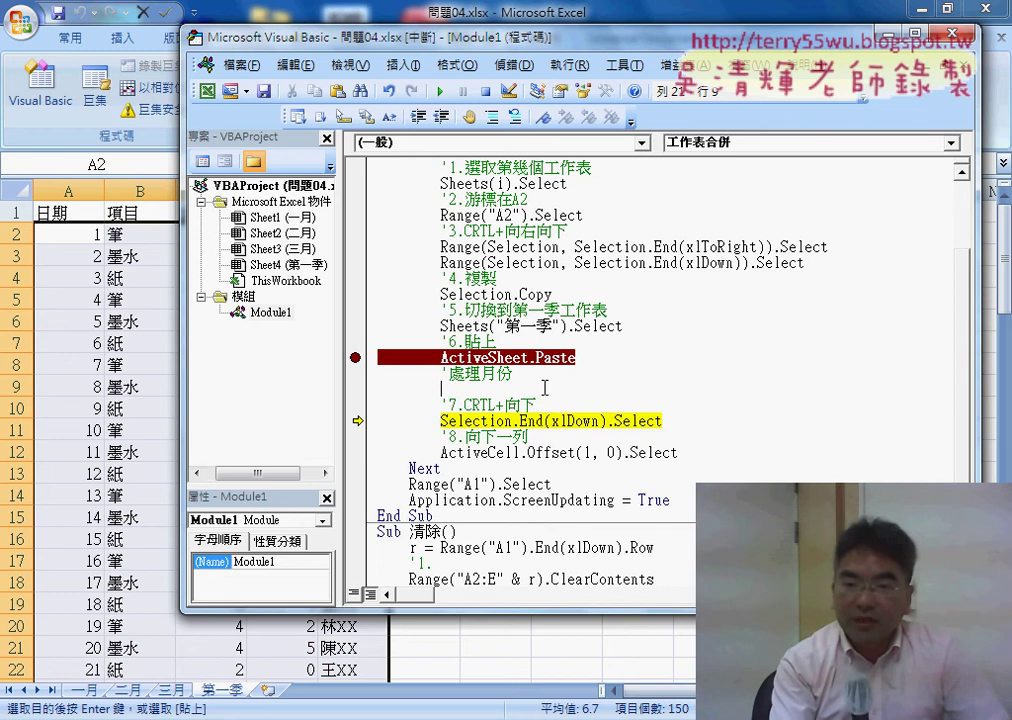
left_click_drag(420, 43, 480, 49)
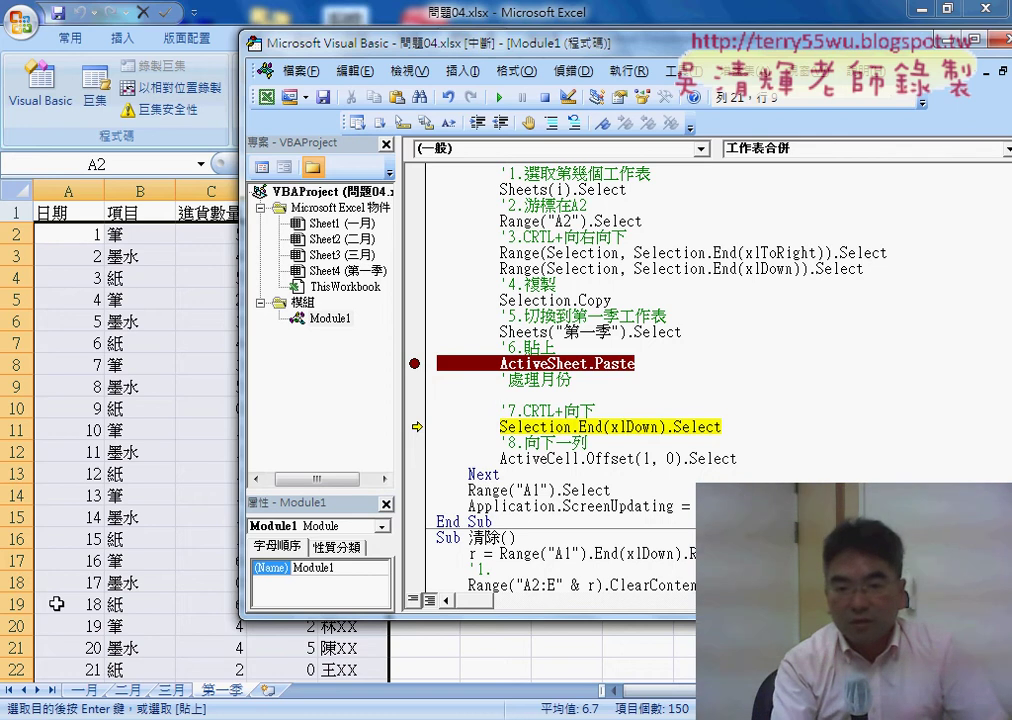
Step: Write a For j = 2 To Range("A2").End(xlDown).Row … Next loop skeleton
type("f")
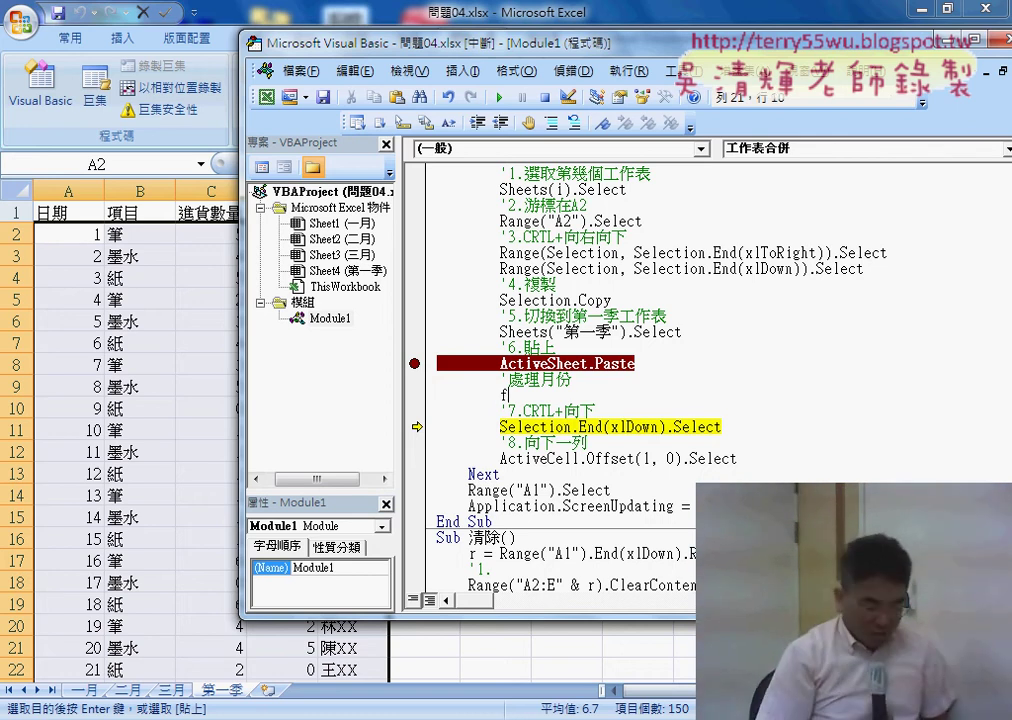
type("or j=")
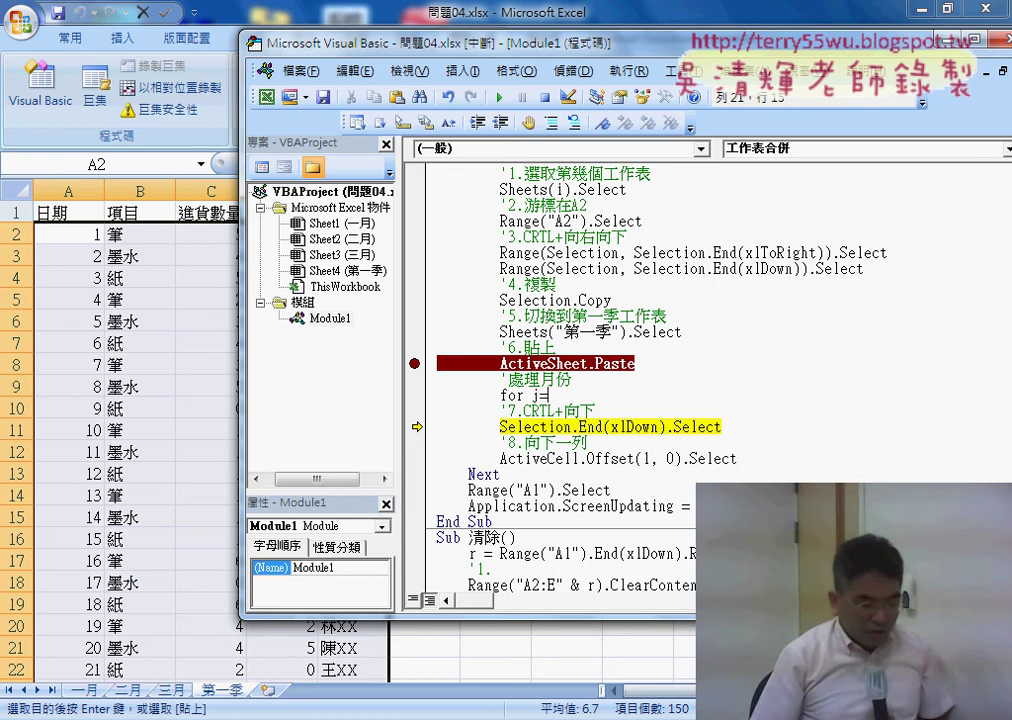
type("2 t")
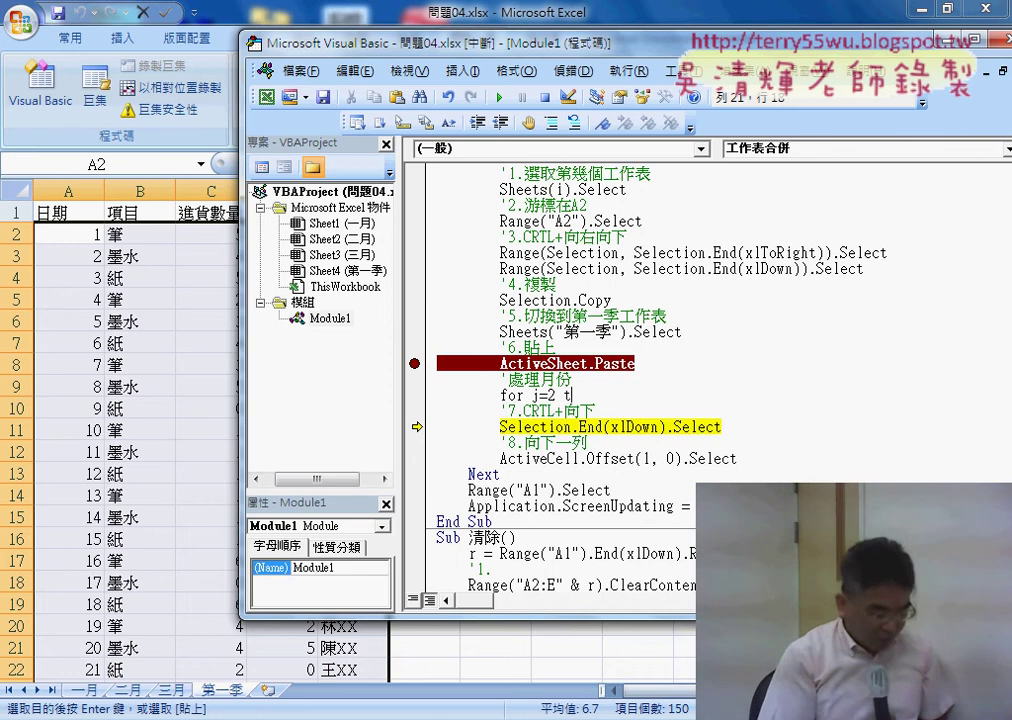
type("o")
scroll(640, 330, "up", 1)
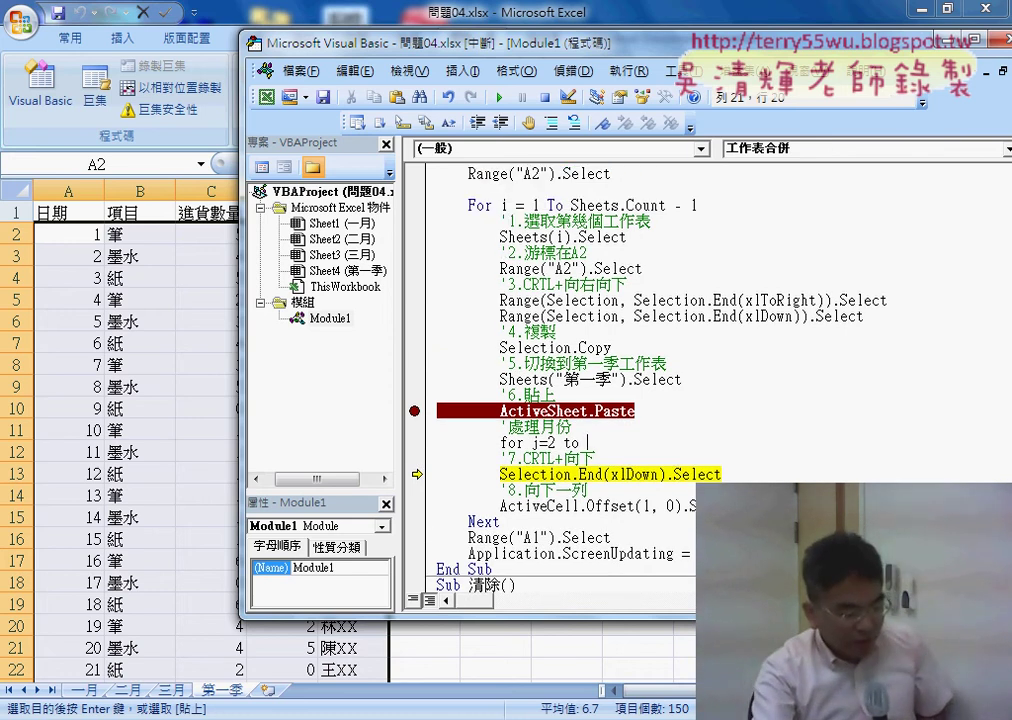
scroll(620, 246, "up", 1)
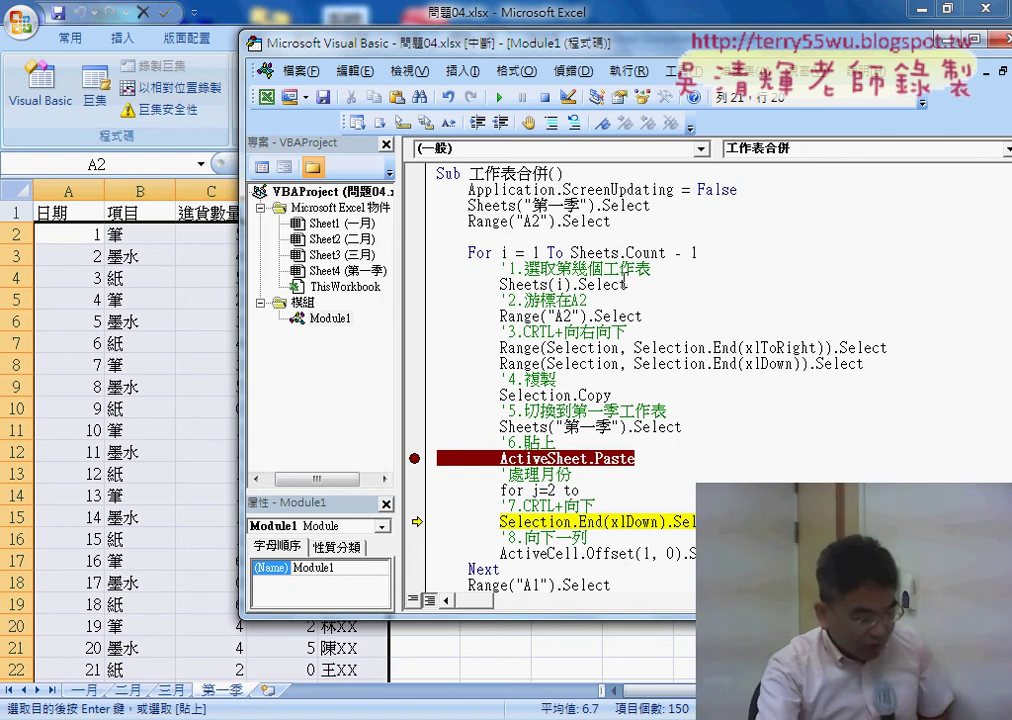
scroll(625, 284, "down", 2)
scroll(630, 290, "down", 1)
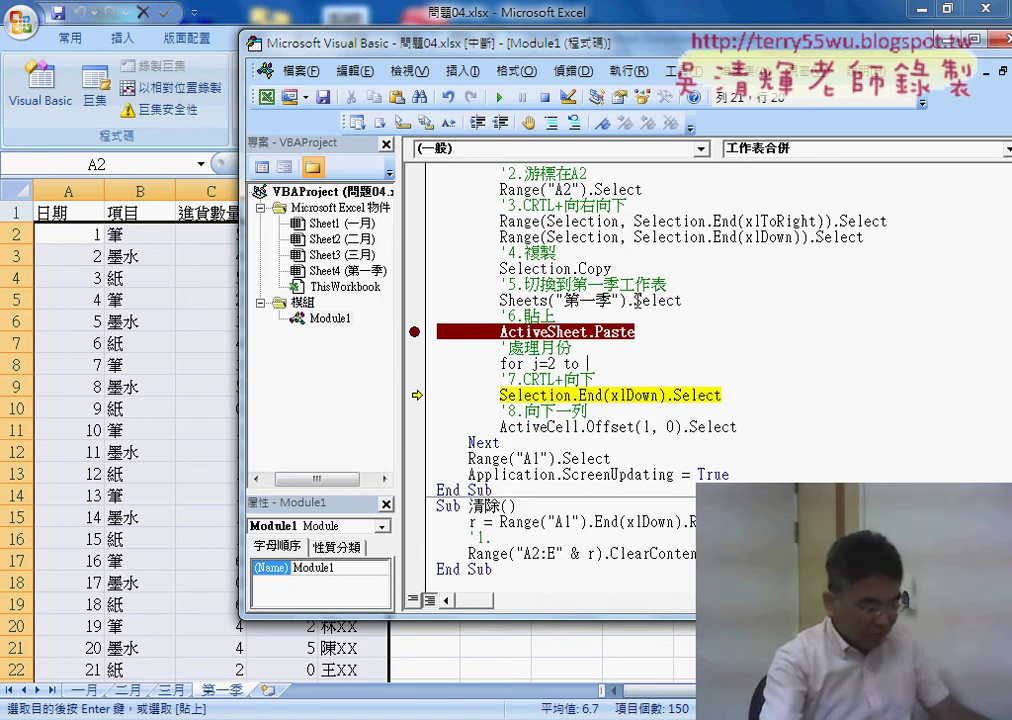
type("rang")
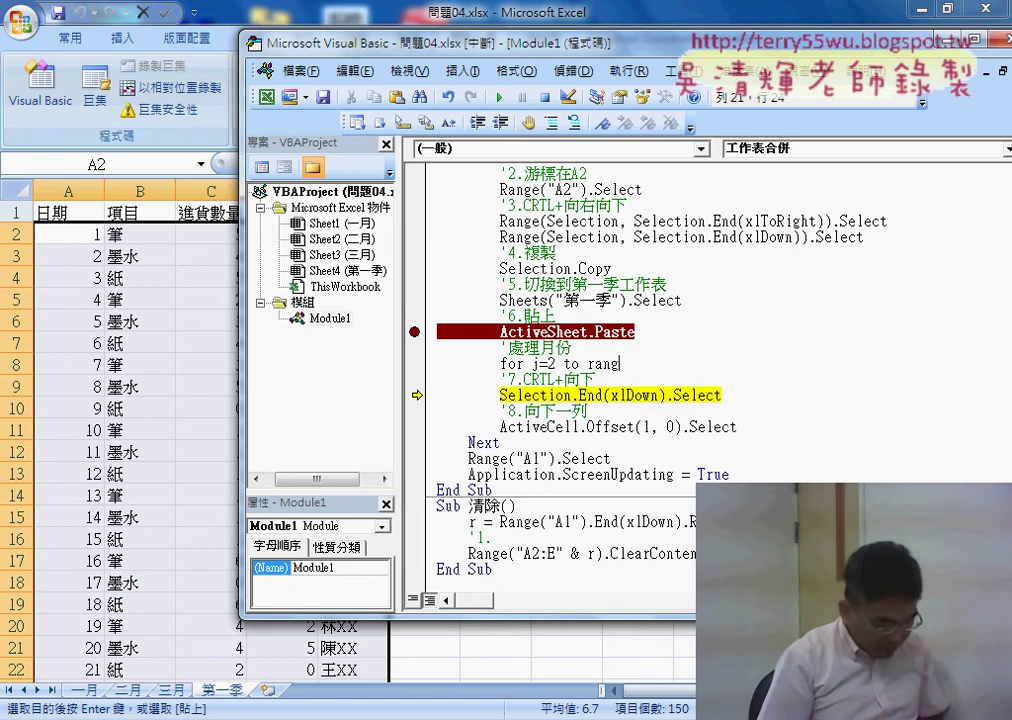
type("e(")
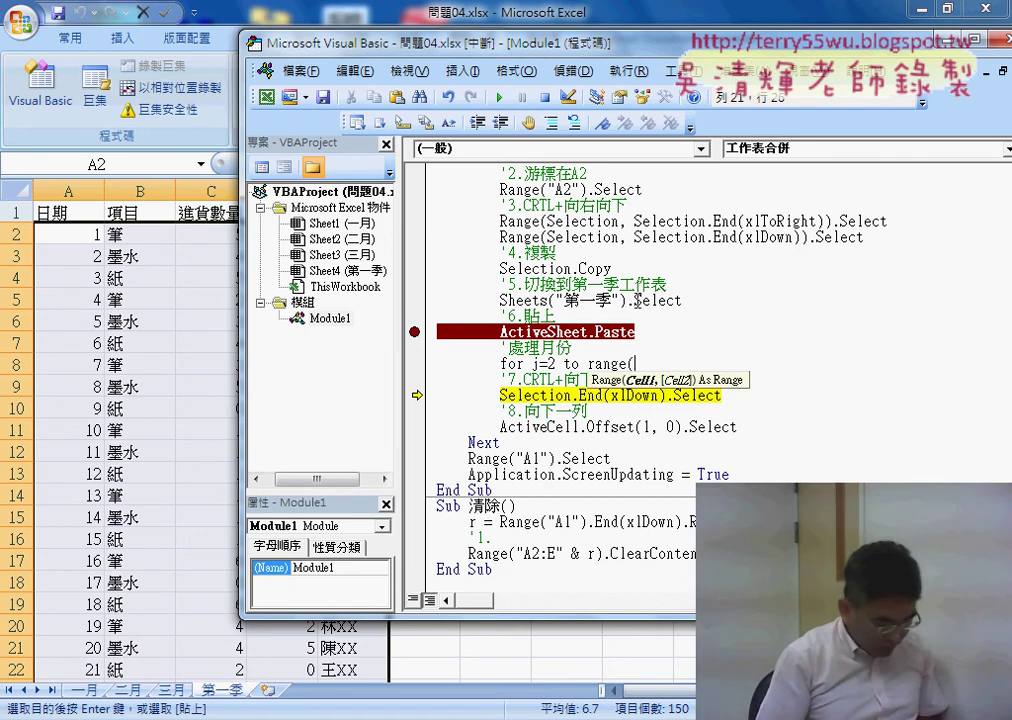
type("\"A2")
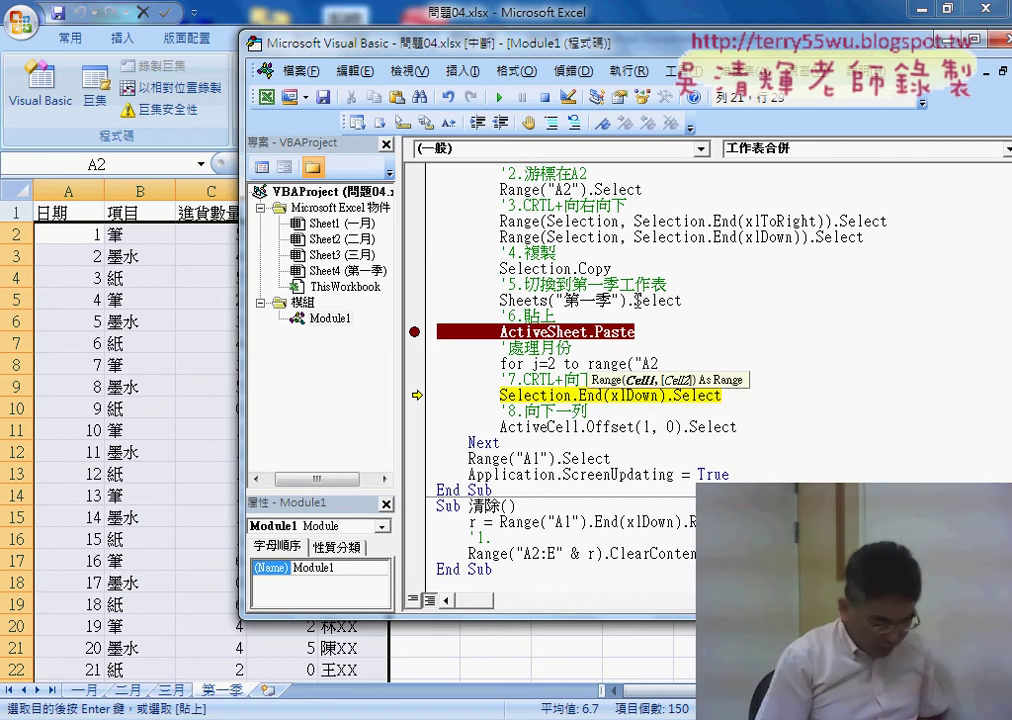
type(").")
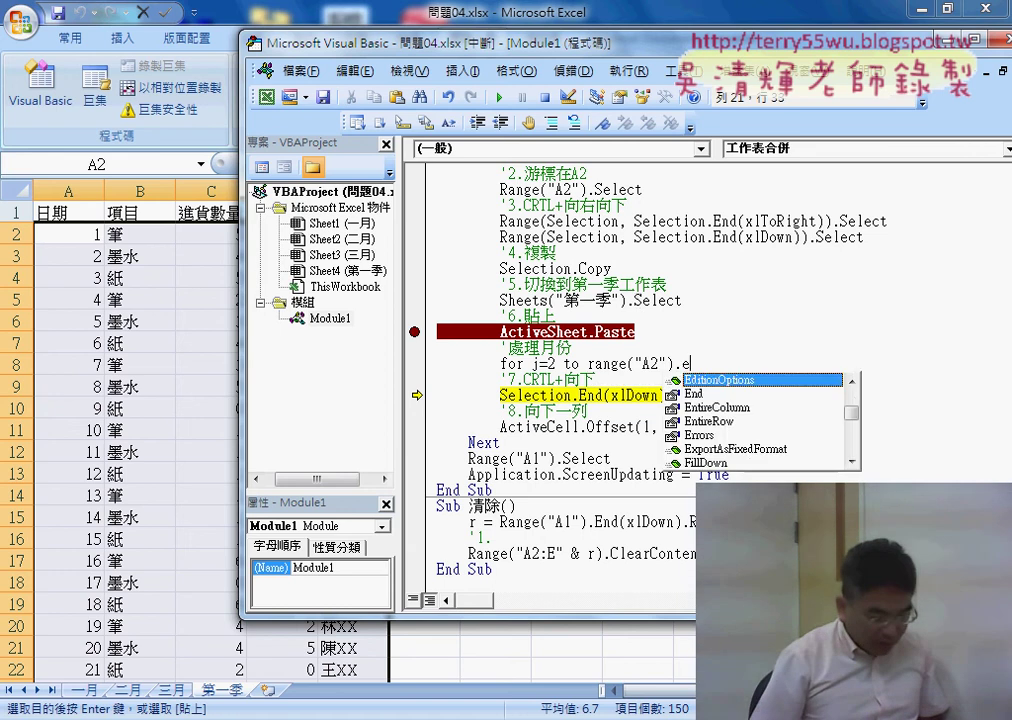
type("End (xl ")
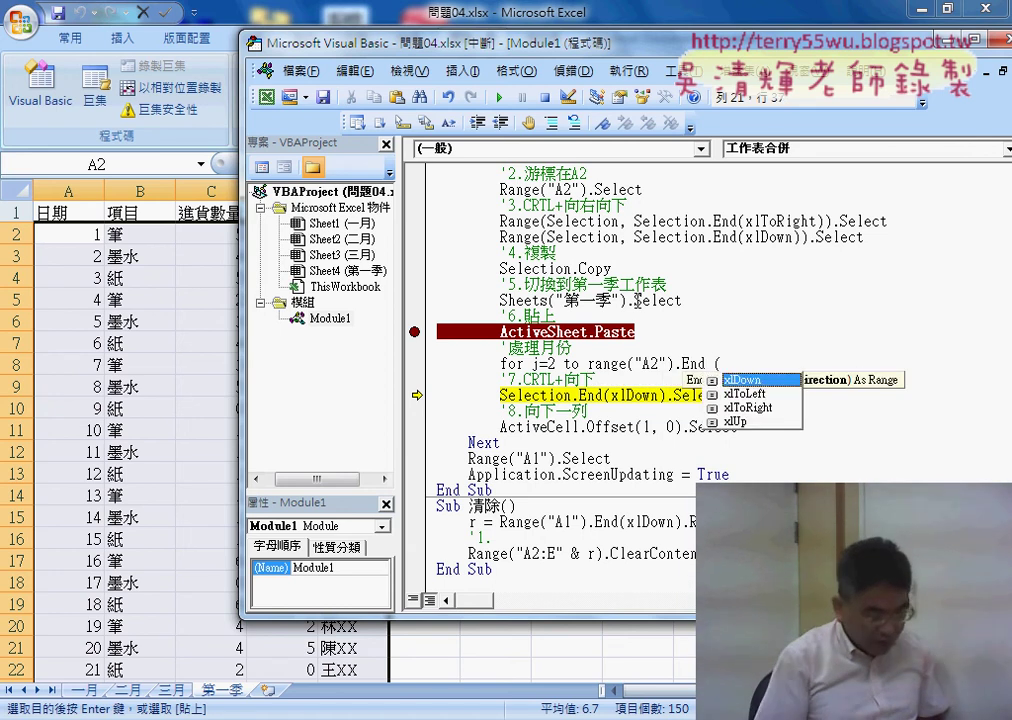
type(").ro")
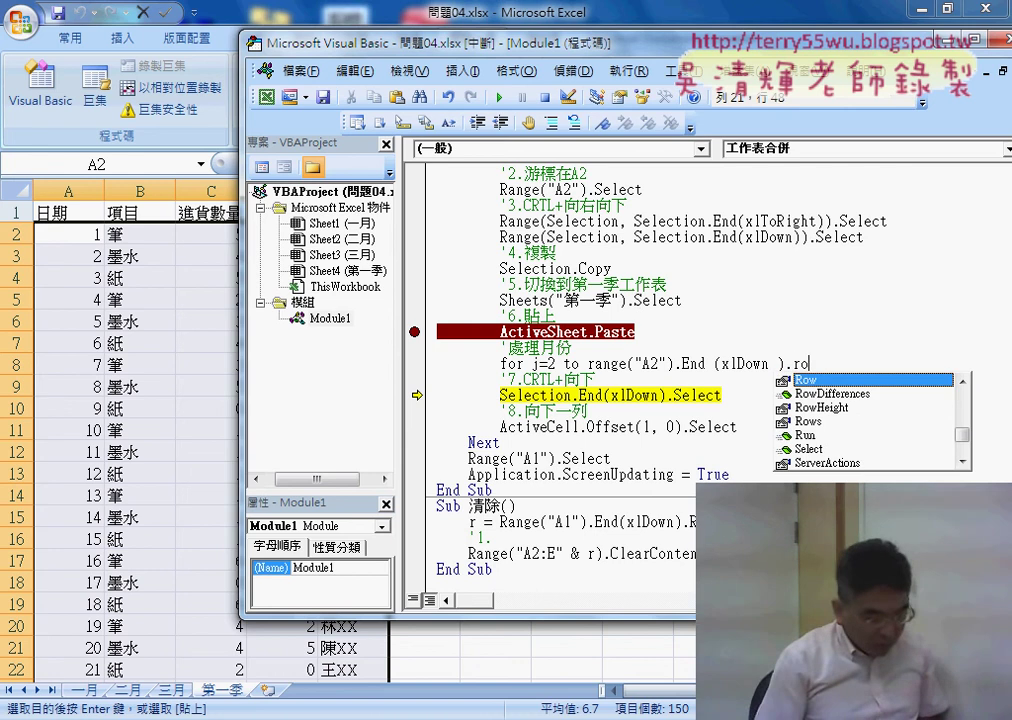
type("w")
key("Return")
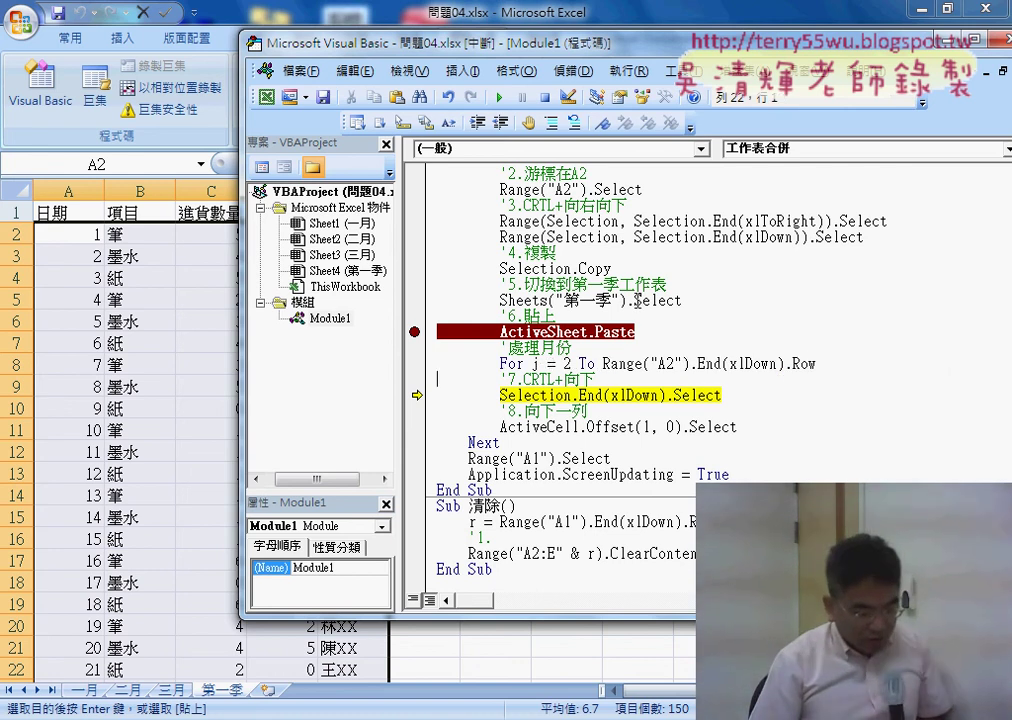
key("Return")
key("Return")
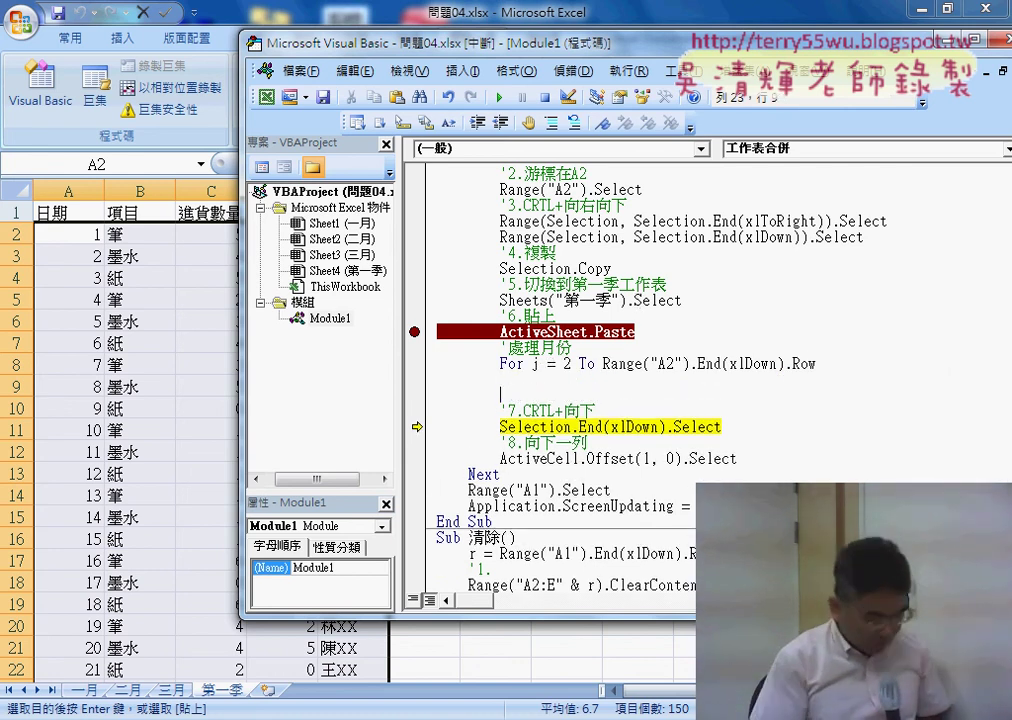
type("next")
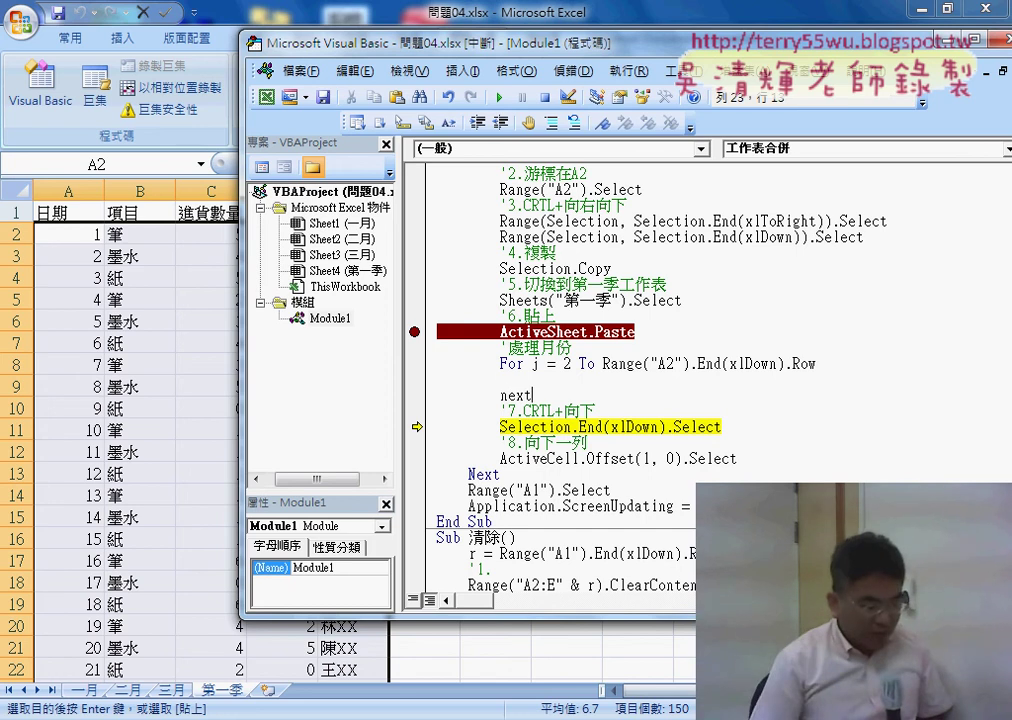
key("Up")
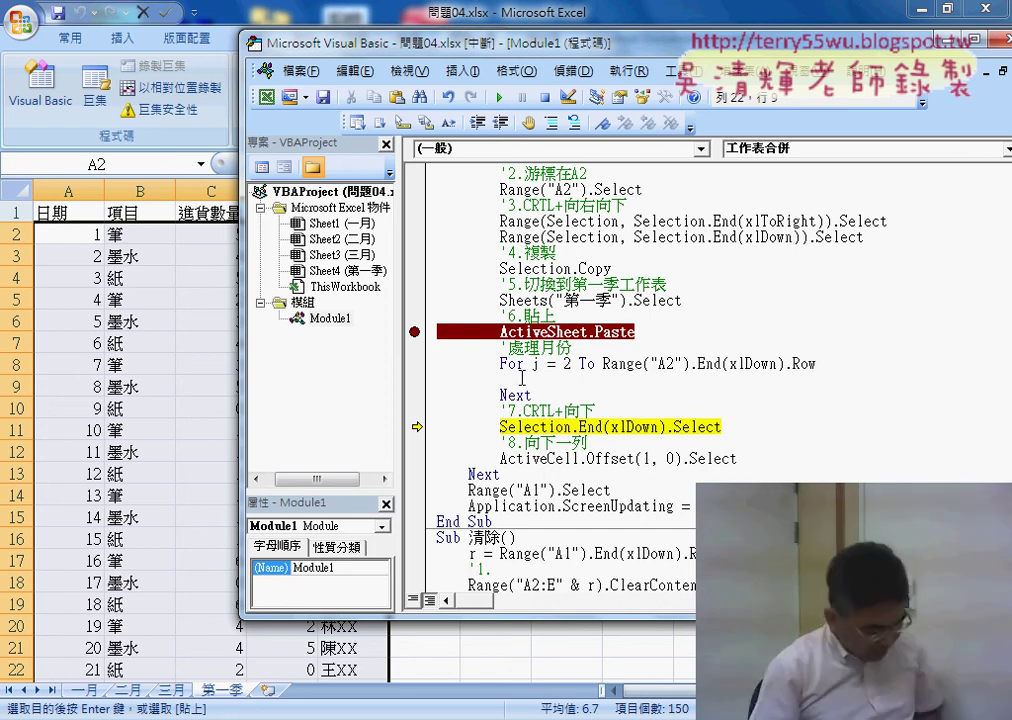
Step: Fill the loop body with Cells(j, "A") = Sheets(i).Name & Cells(j, "A") & "日"
type("cell")
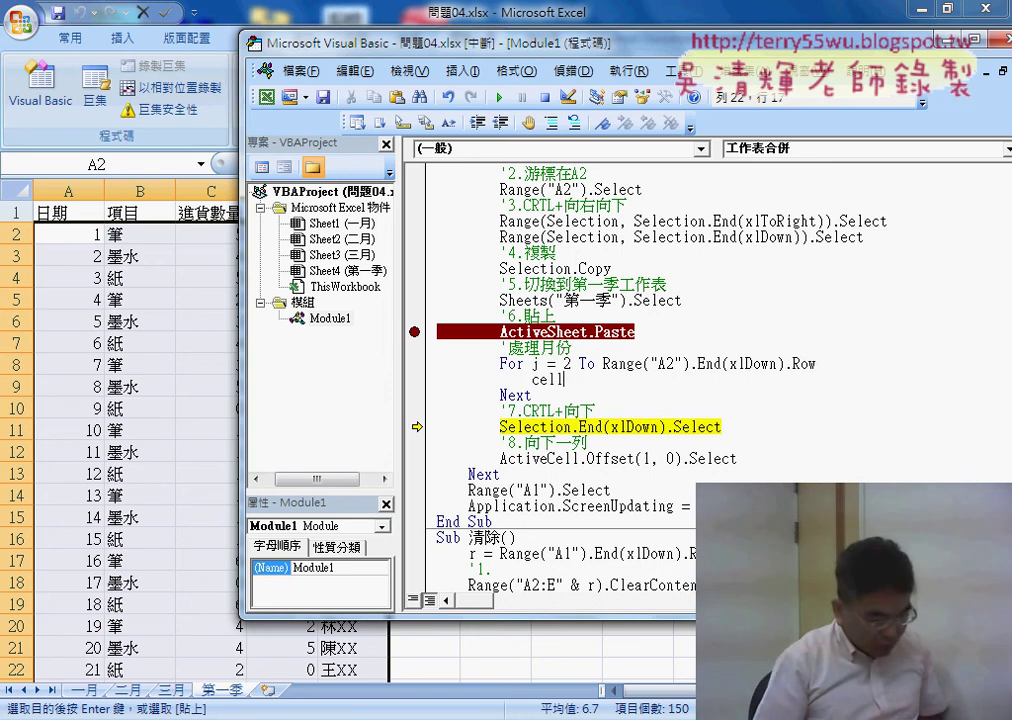
type("s(")
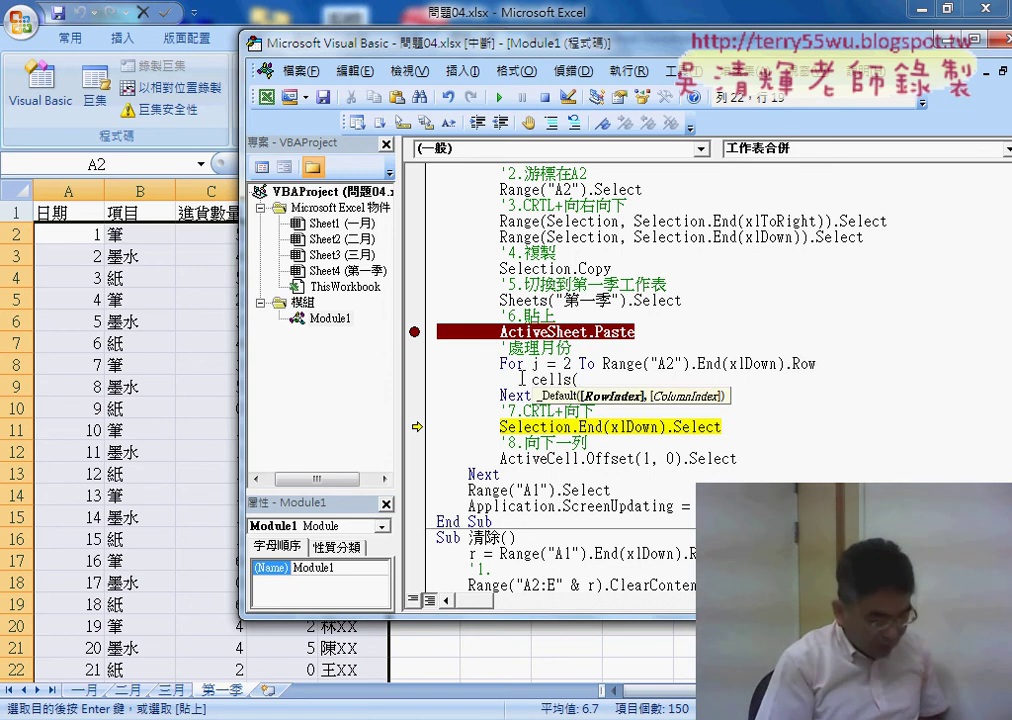
type("j,")
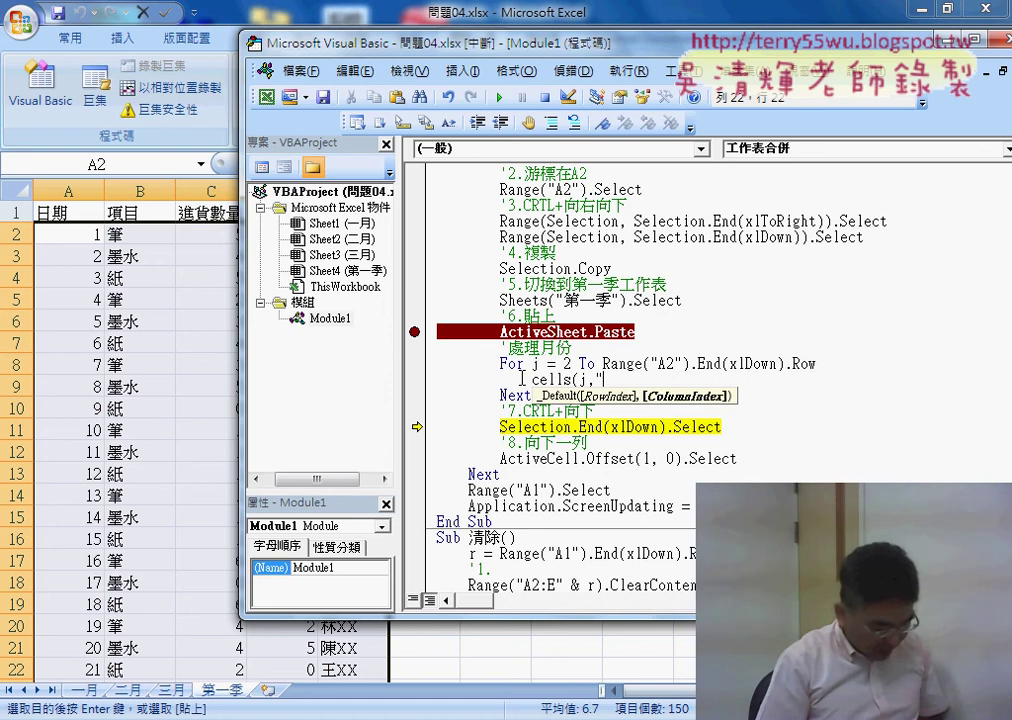
type(")")
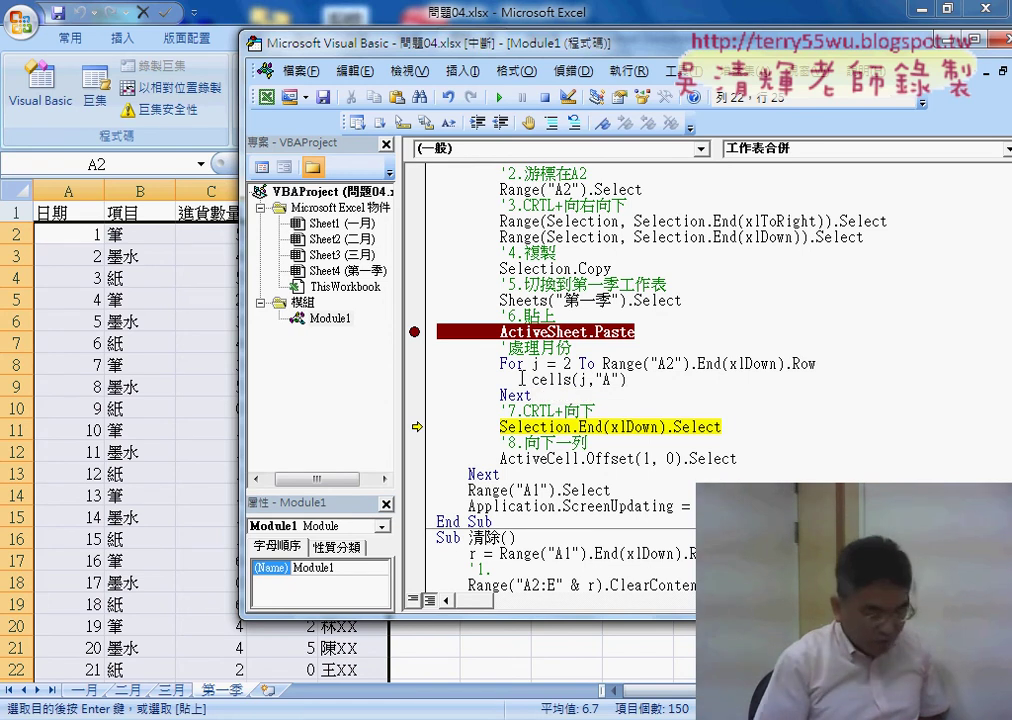
type("=sheets")
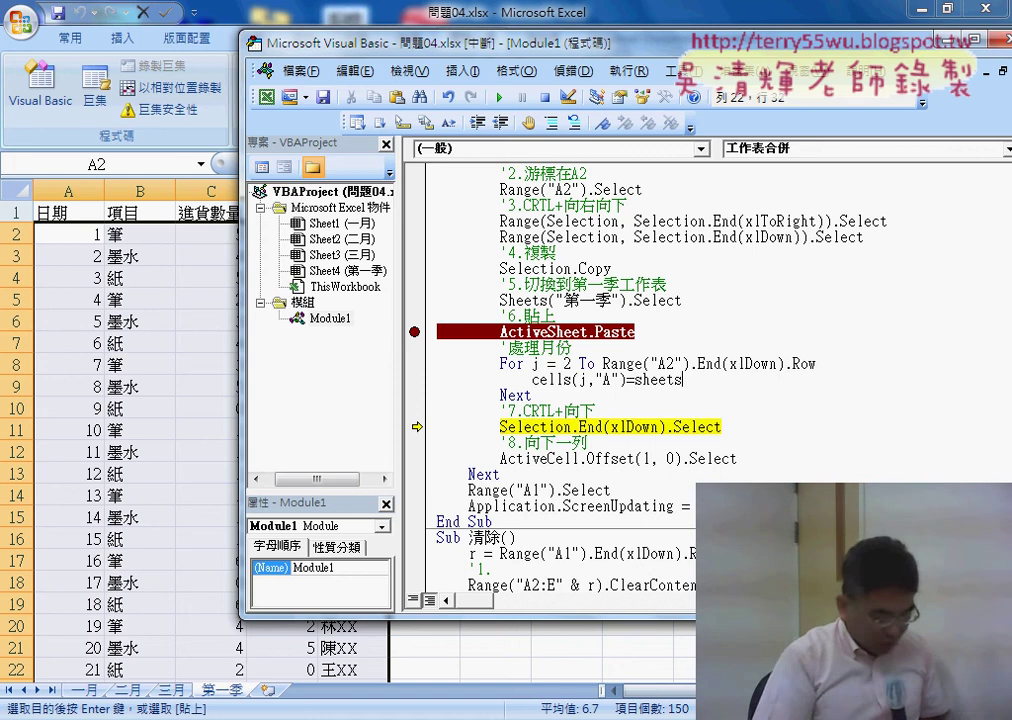
type("(i")
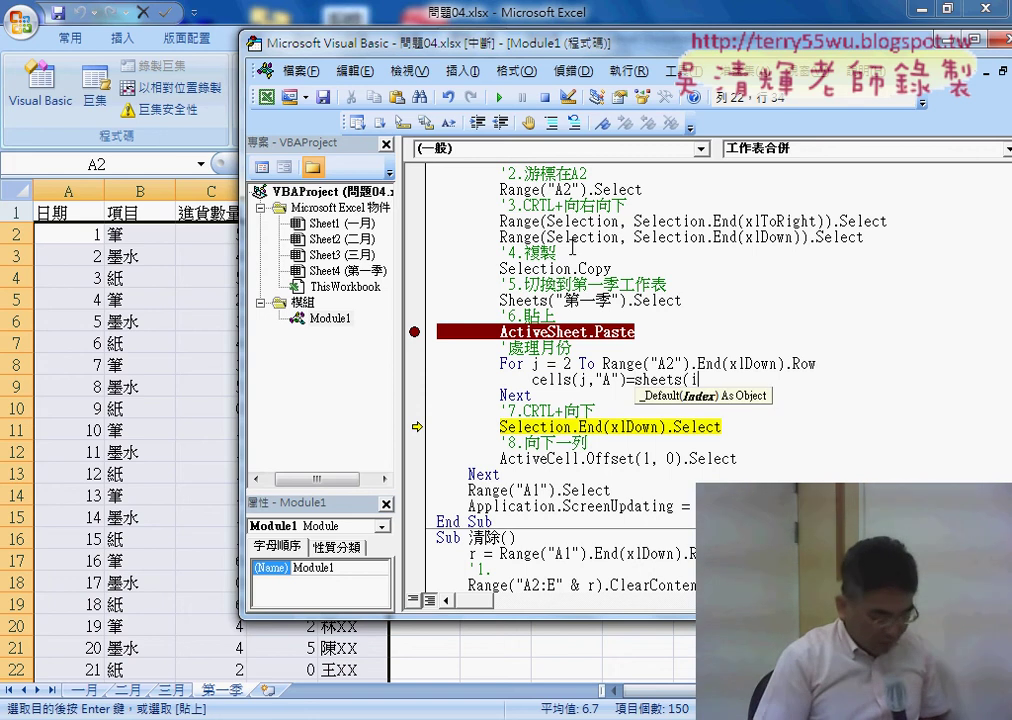
type(")")
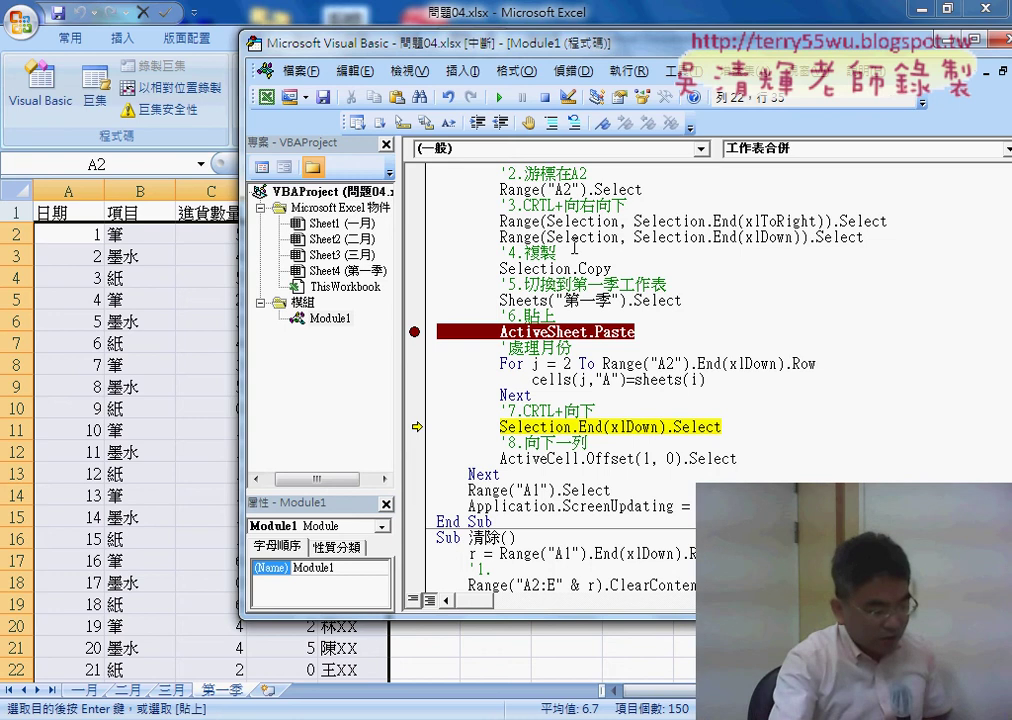
scroll(573, 244, "up", 1)
scroll(573, 244, "down", 1)
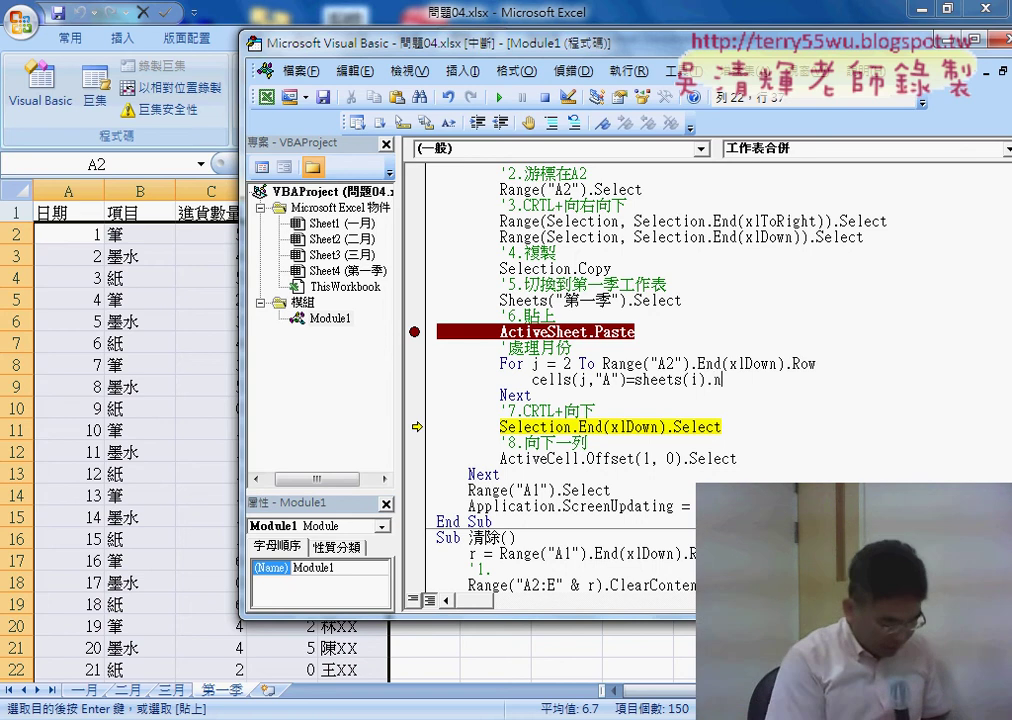
type("ame")
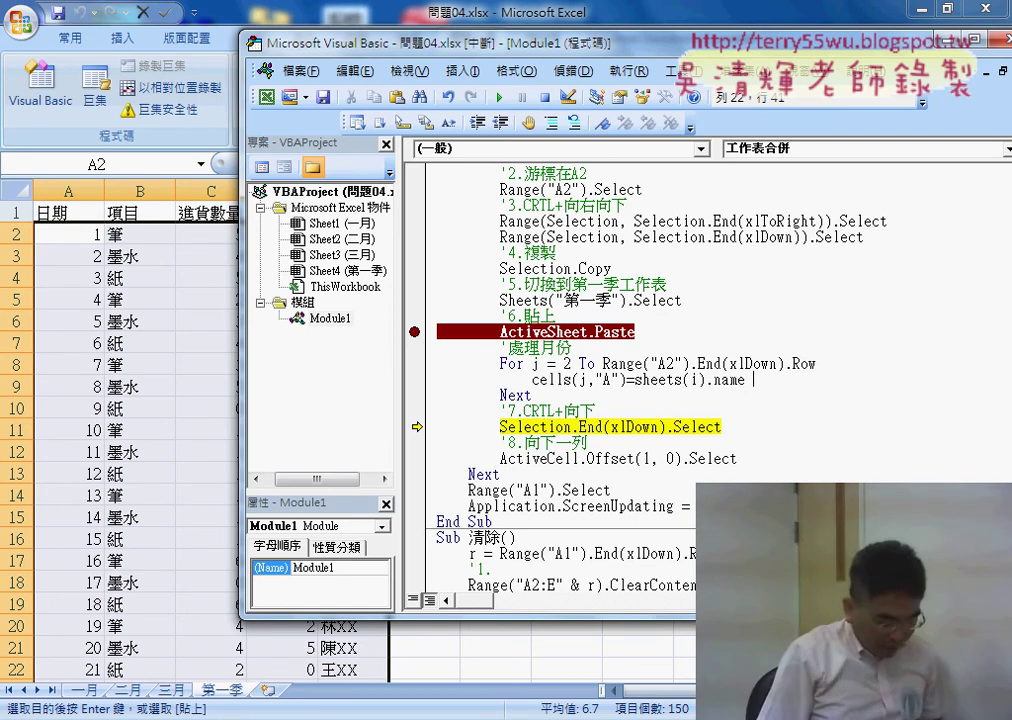
type("&")
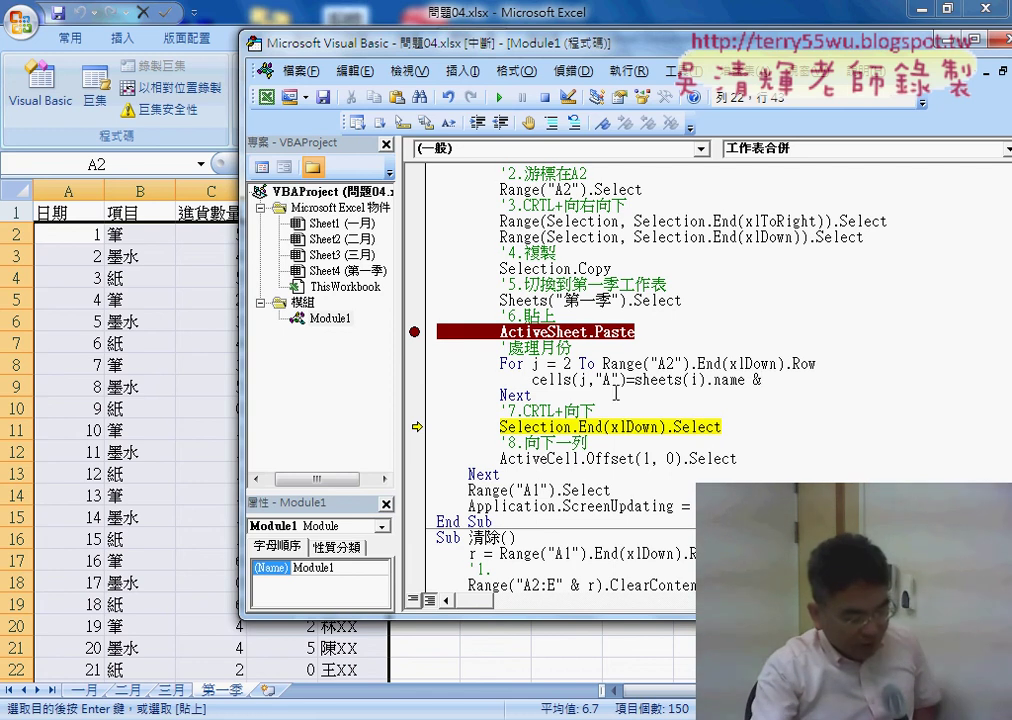
mouse_move(626, 380)
left_mouse_down()
mouse_move(541, 380)
mouse_move(795, 378)
left_mouse_up()
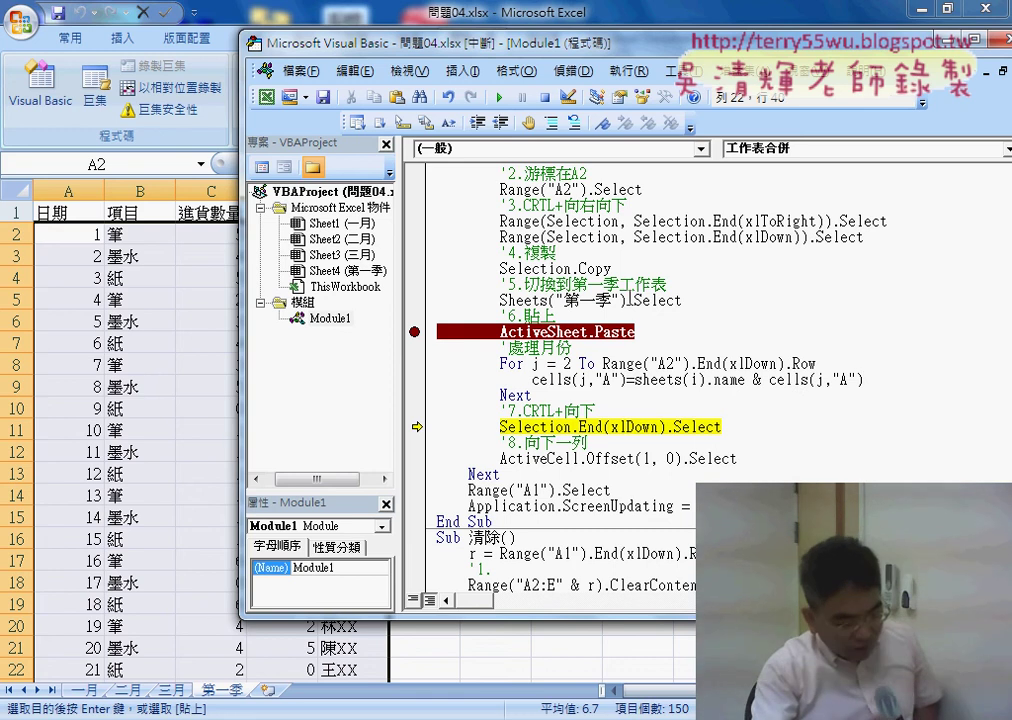
left_click(901, 384)
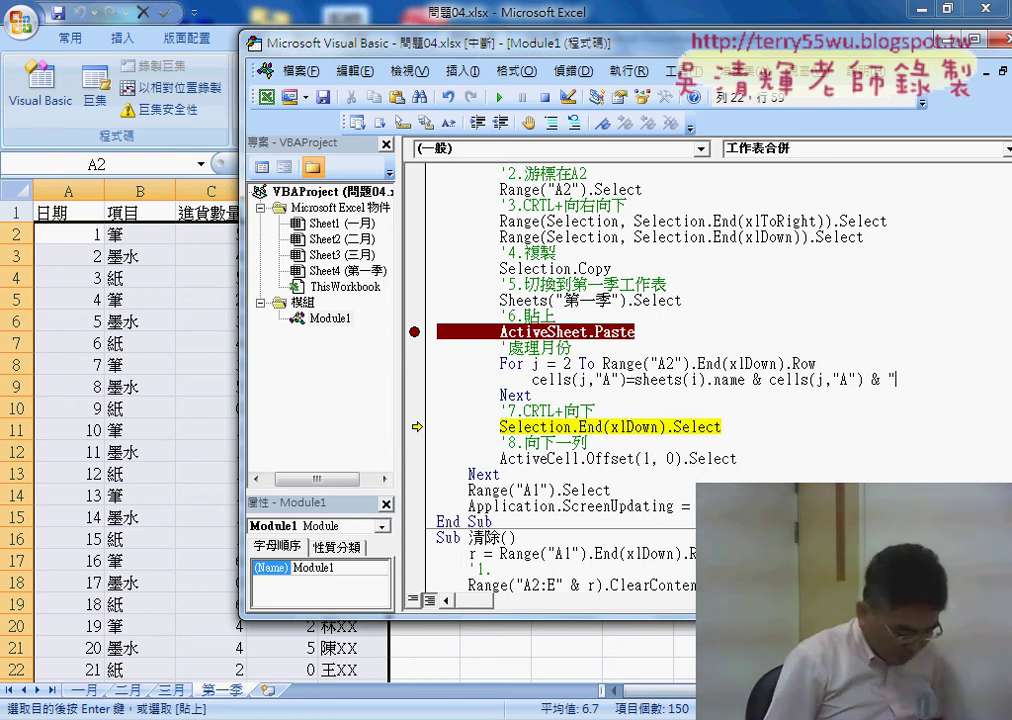
type("日")
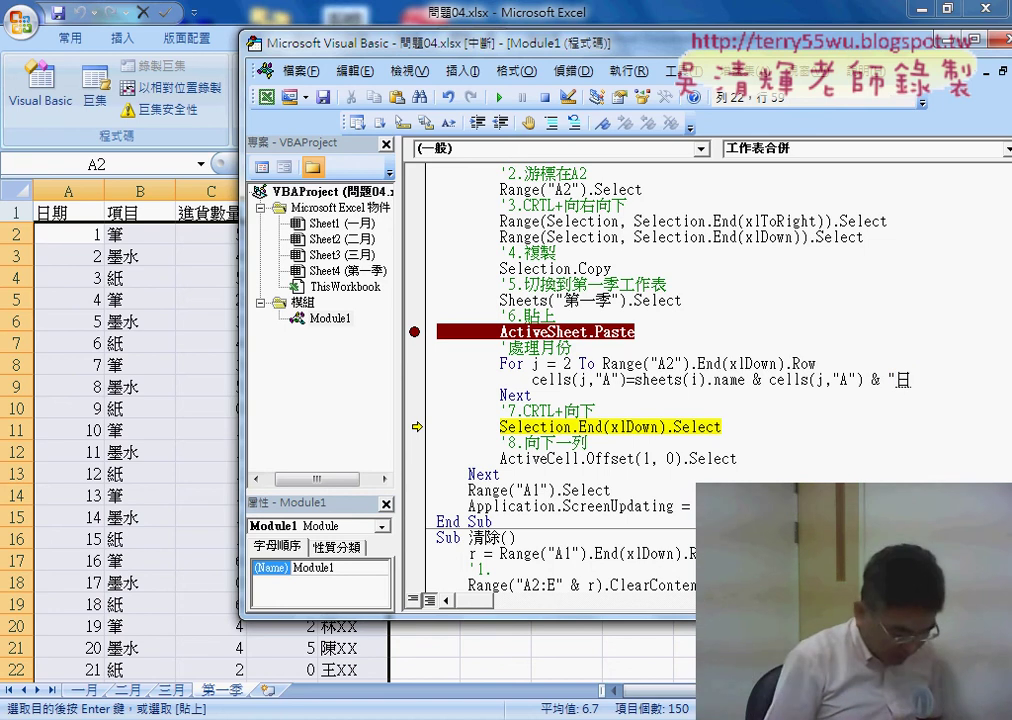
type("\"")
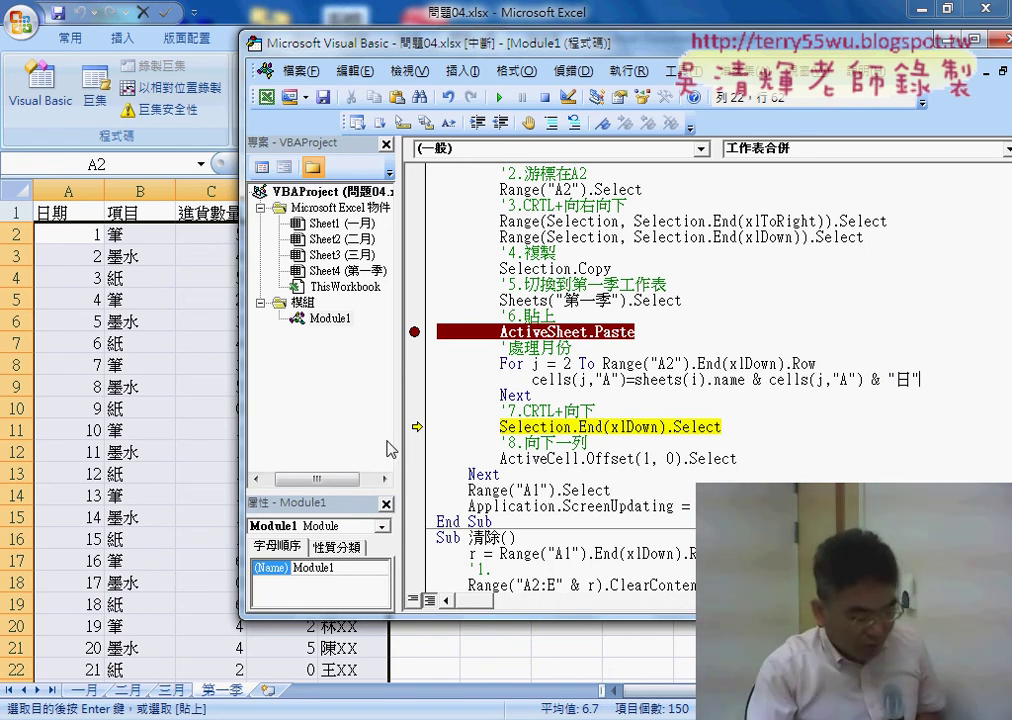
left_click(416, 426)
Step: Reset execution to the paste line and step the loop, turning days into 一月1日 through 一月10日
left_click_drag(421, 357, 416, 331)
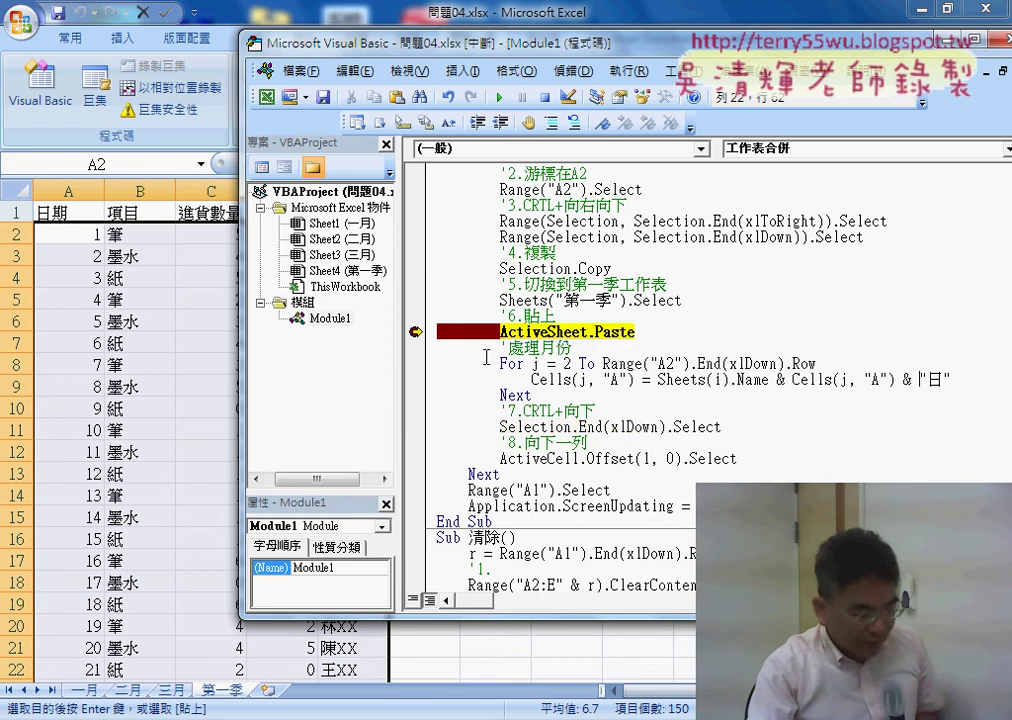
key("F8")
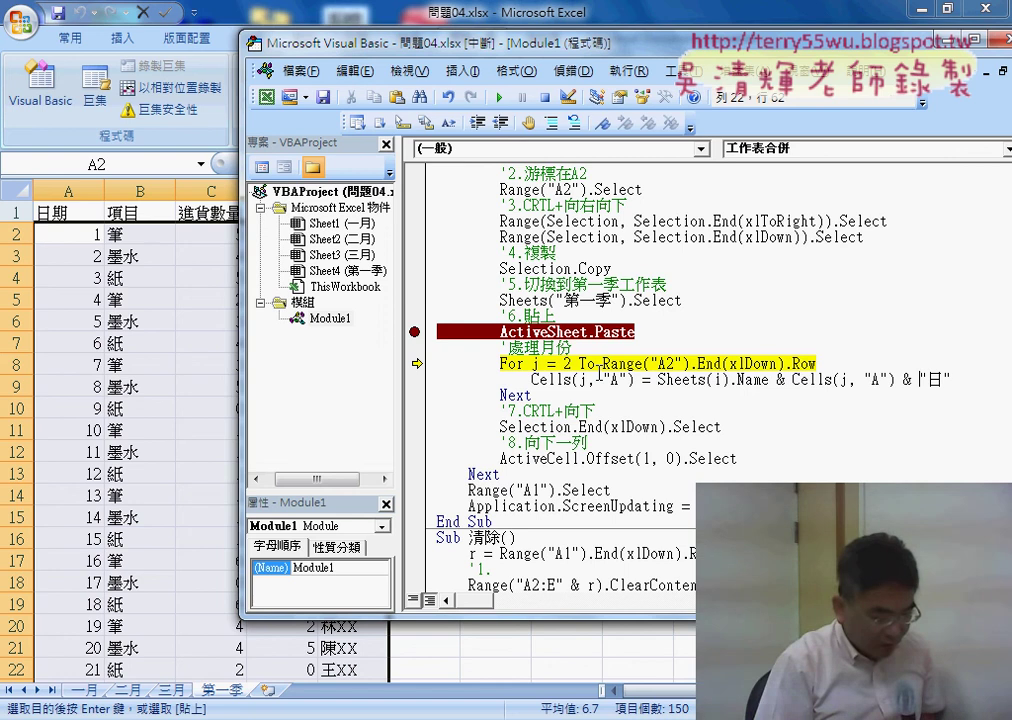
key("F8")
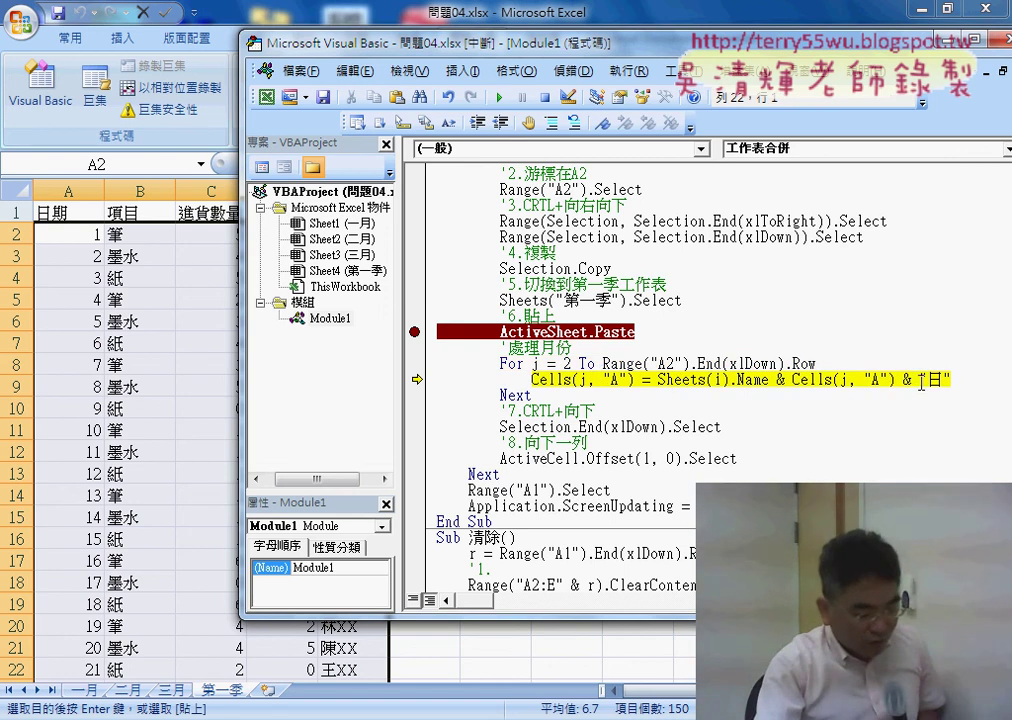
left_click_drag(950, 380, 659, 380)
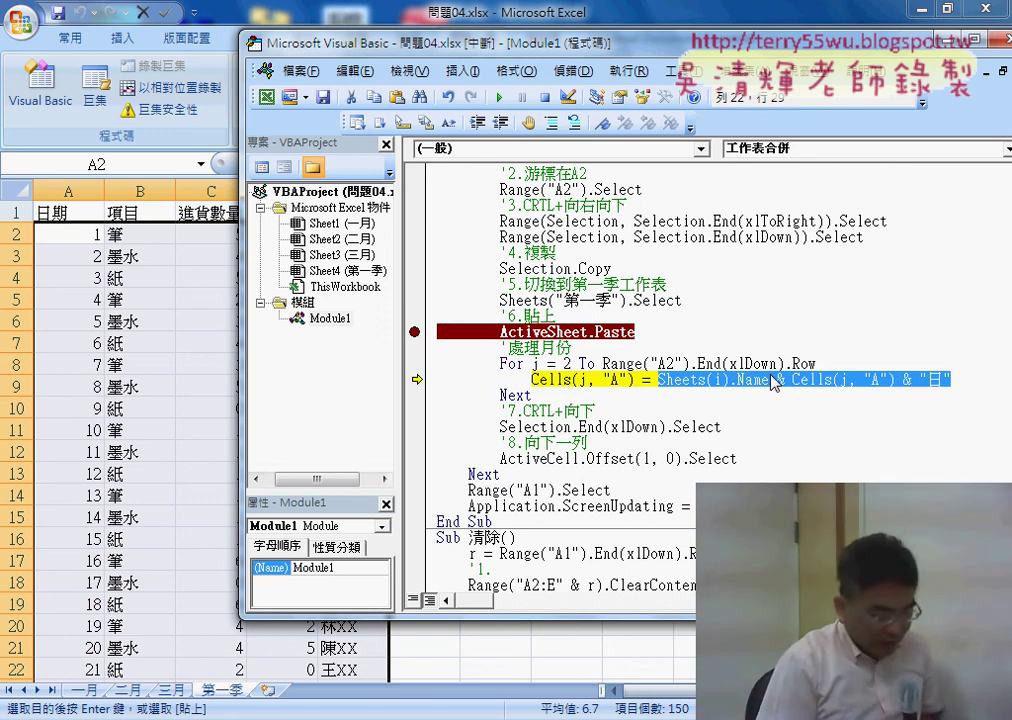
key("F8")
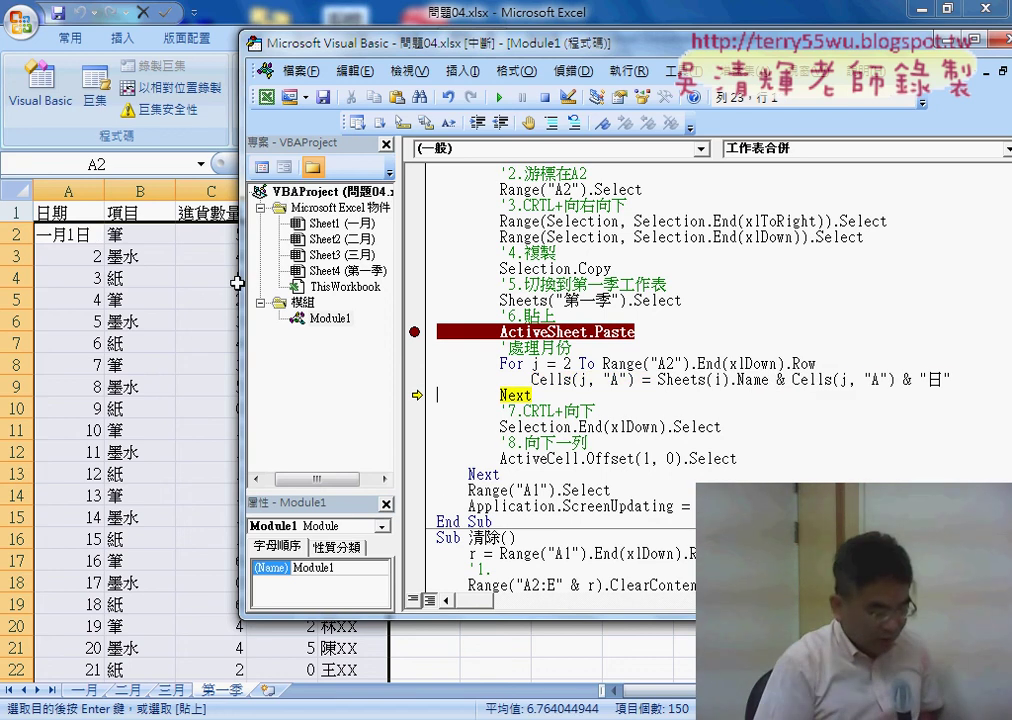
key("F8")
key("F8")
key("F8")
key("F8")
key("F8")
key("F8")
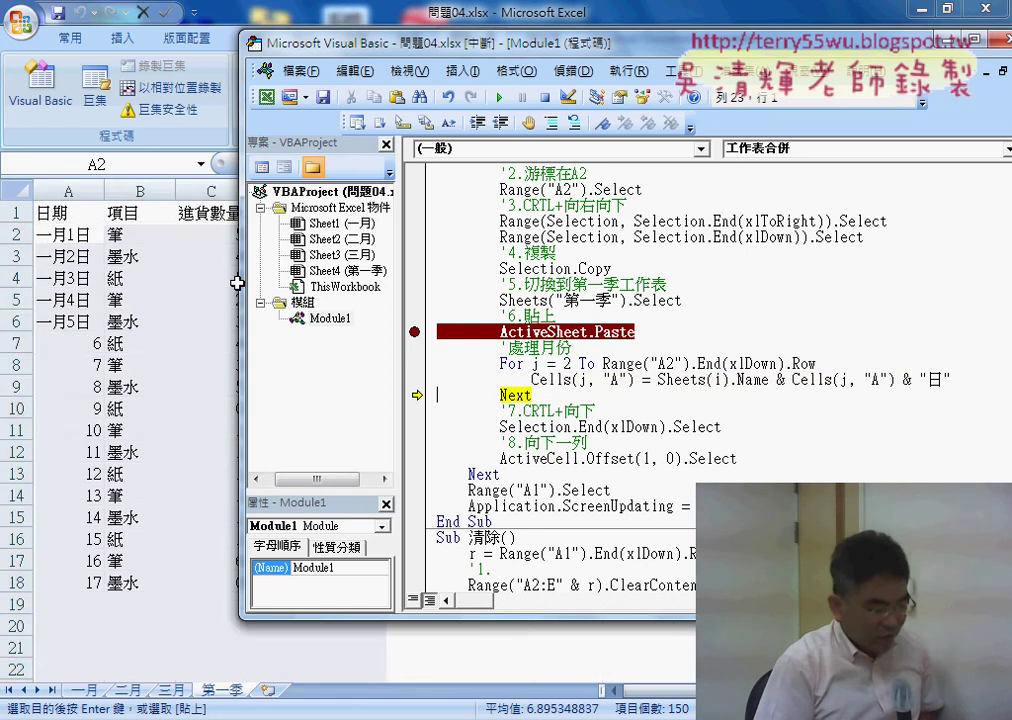
key("F8")
key("F8")
key("F8")
key("F8")
key("F8")
key("F8")
key("F8")
key("F8")
key("F8")
key("F8")
key("F8")
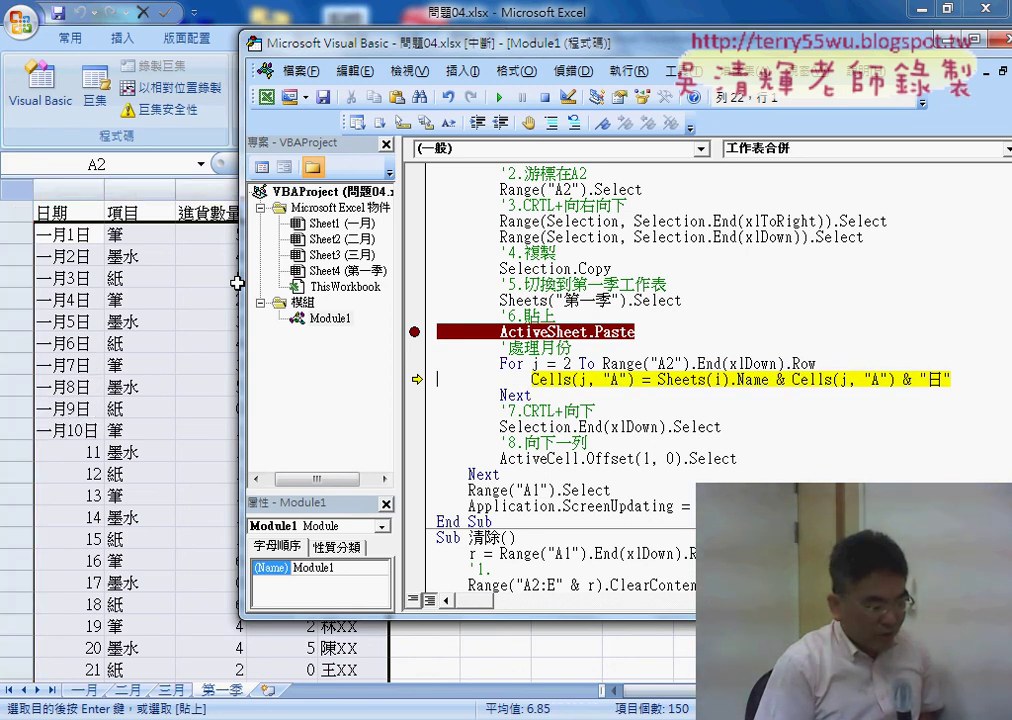
key("F8")
key("F8")
key("F8")
key("F8")
key("F8")
key("F8")
key("F8")
key("F8")
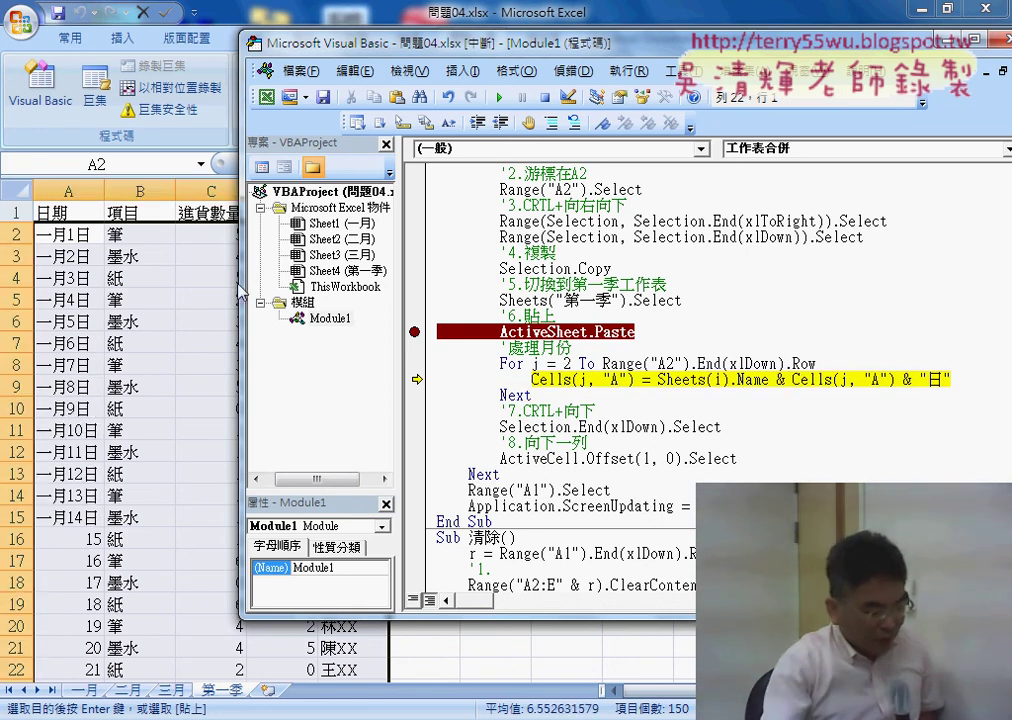
Step: Break after the month loop, check the 一月 dates on the sheet, then continue to the next paste
left_click(414, 427)
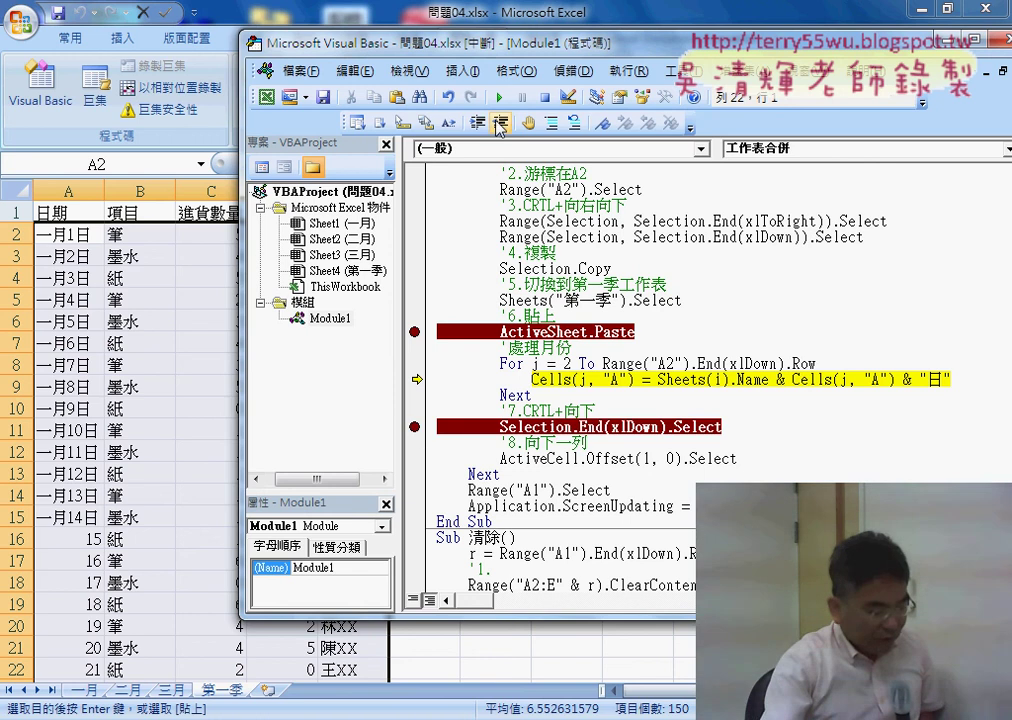
left_click(498, 97)
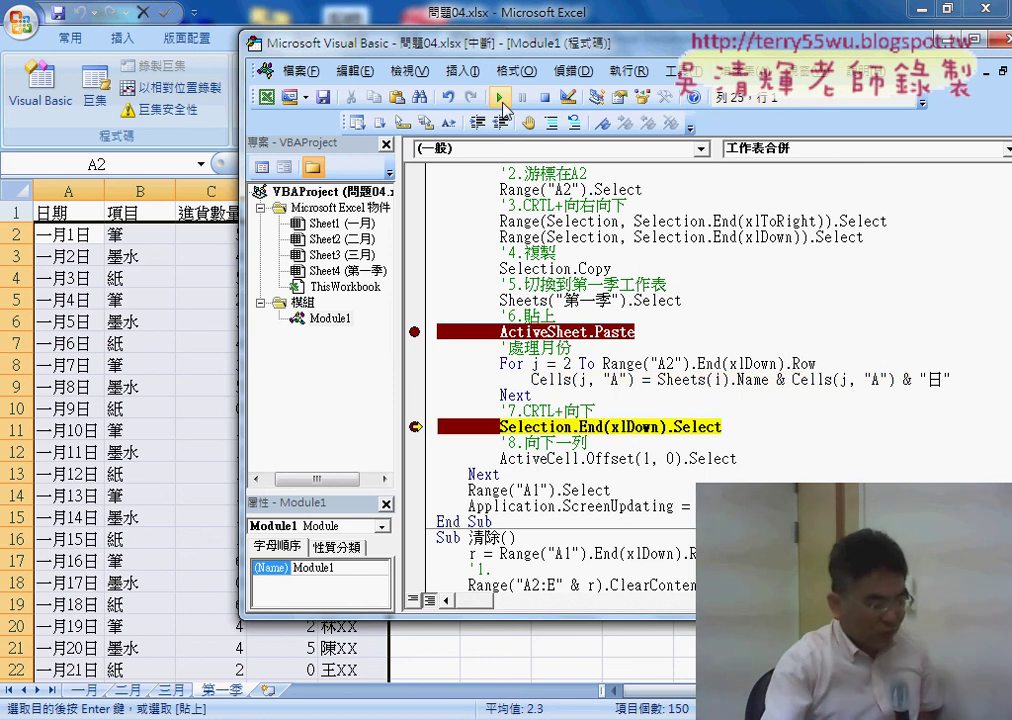
left_click(50, 516)
scroll(75, 505, "down", 3)
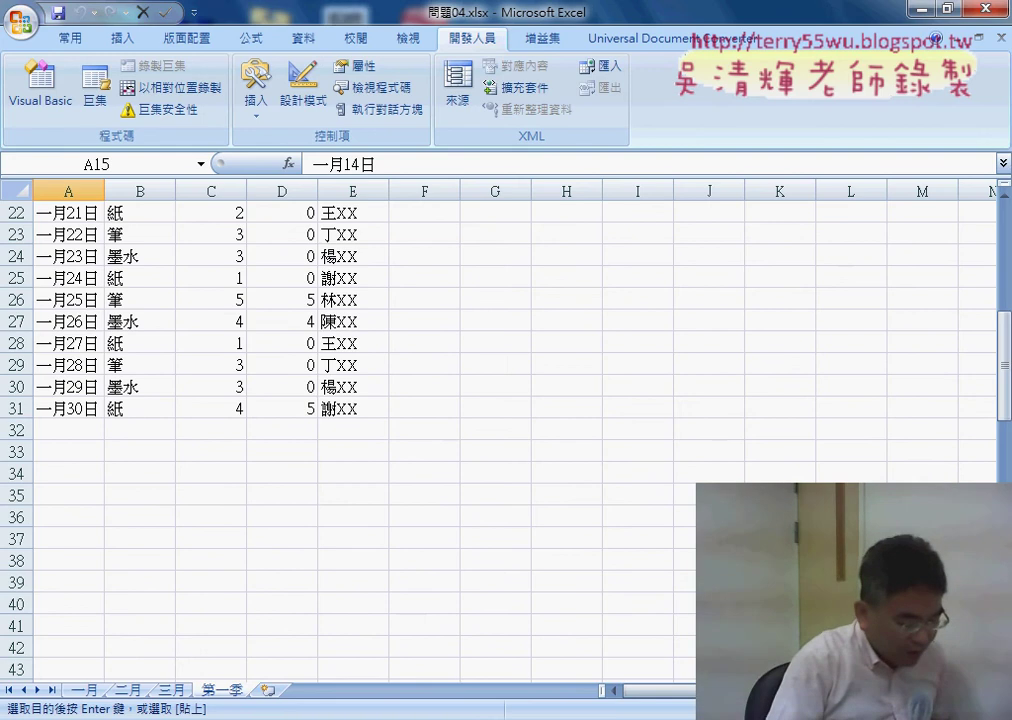
key("alt+Tab")
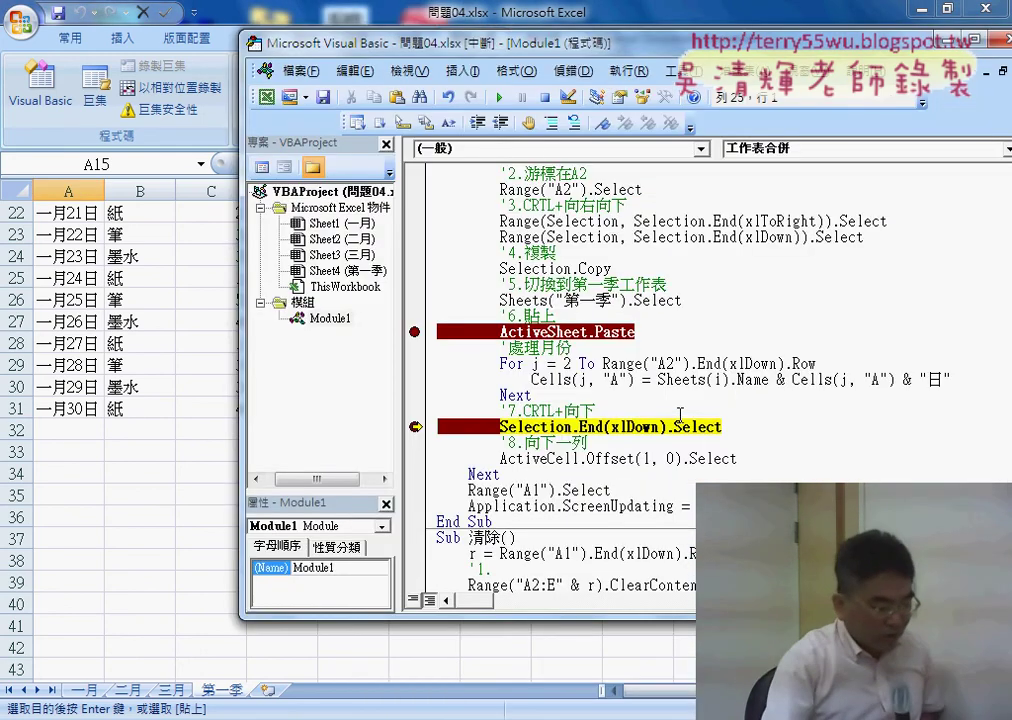
left_click(498, 97)
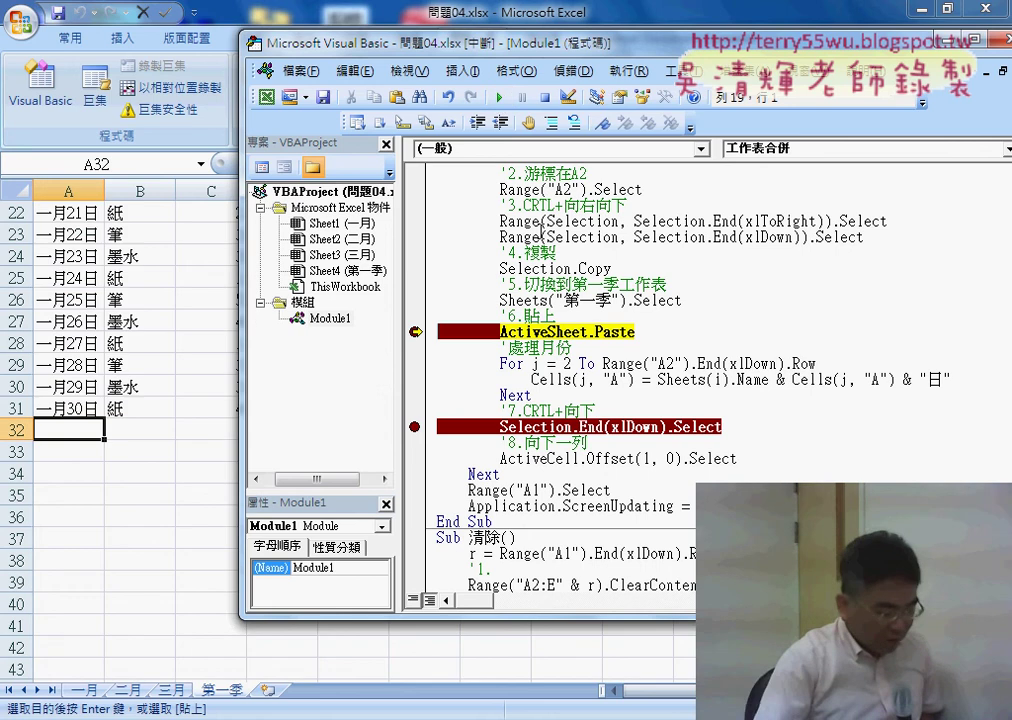
Step: Step over the next month's paste and highlight the loop's start row 2, last-row and sheet-name expressions
key("F8")
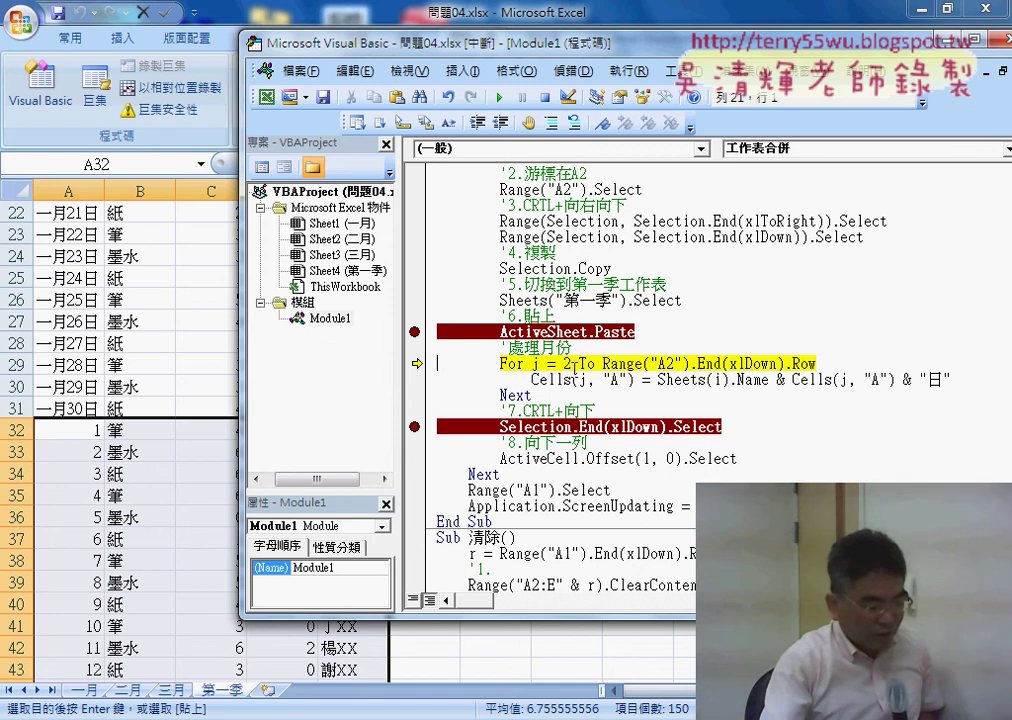
left_click_drag(603, 364, 816, 364)
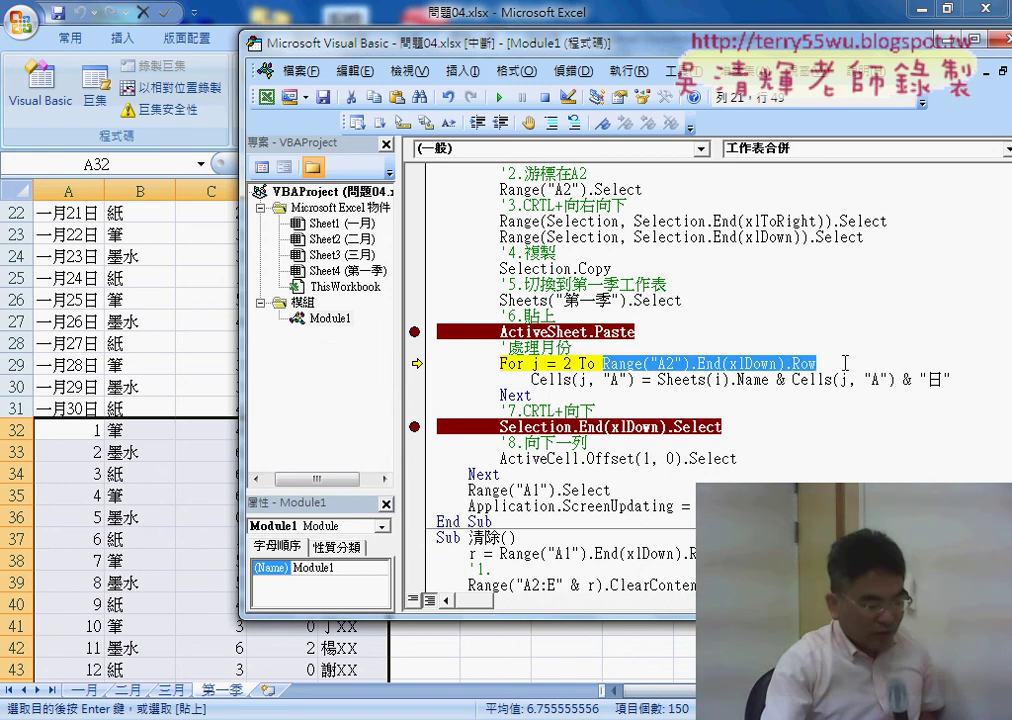
left_click_drag(658, 380, 738, 380)
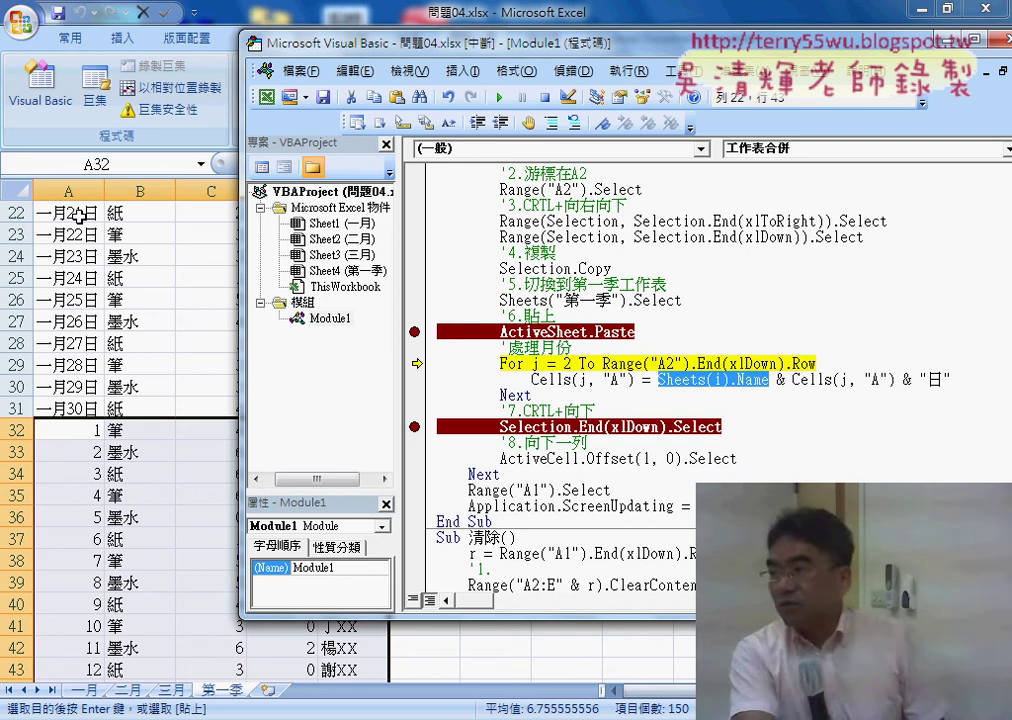
double_click(566, 364)
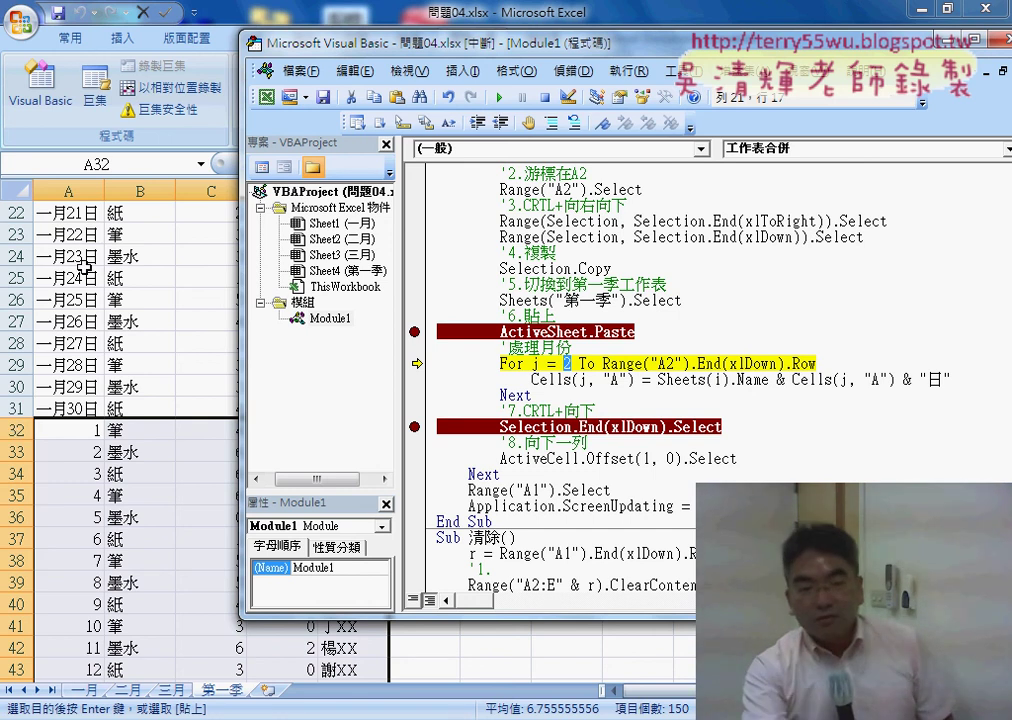
Step: Bring the worksheet forward and scroll back to the top of 第一季
left_click(75, 231)
scroll(75, 231, "up", 6)
scroll(75, 231, "up", 1)
Step: Check 一月1日 in A2 and 一月10日 in A11 on 第一季, then return to the code editor
left_click(68, 234)
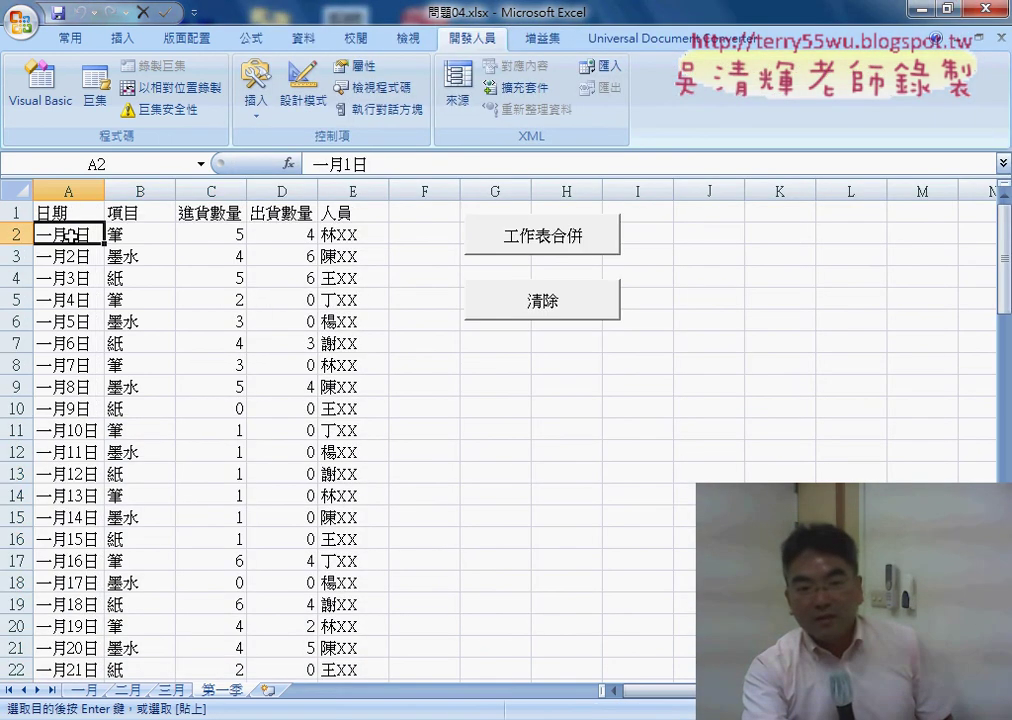
scroll(68, 410, "down", 4)
scroll(68, 410, "down", 1)
scroll(74, 279, "up", 3)
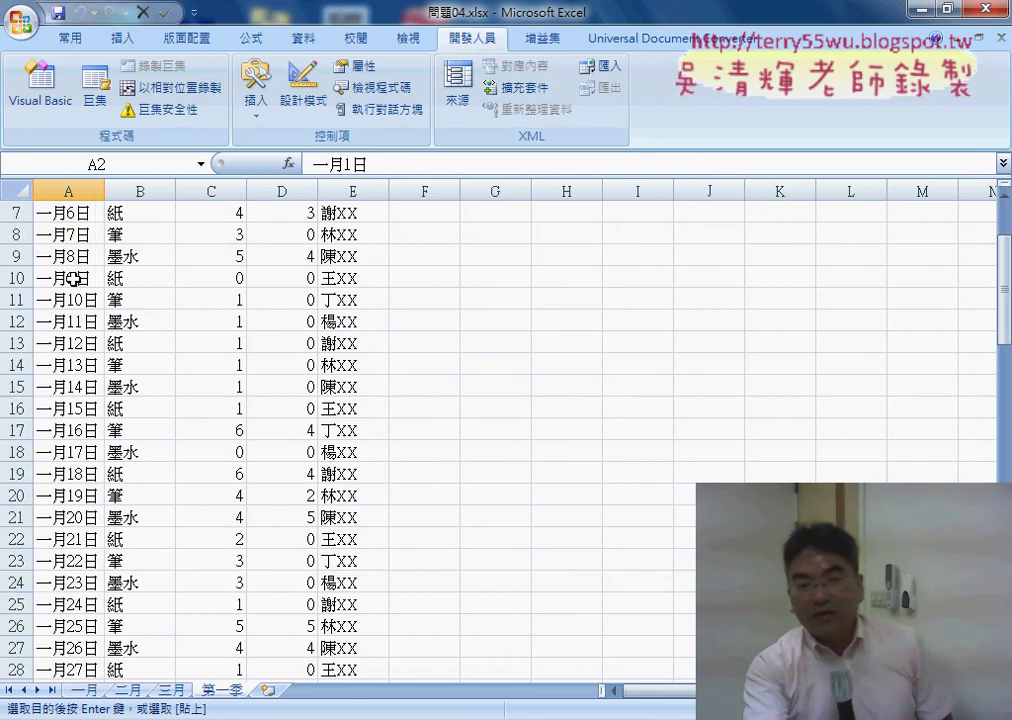
scroll(74, 279, "up", 2)
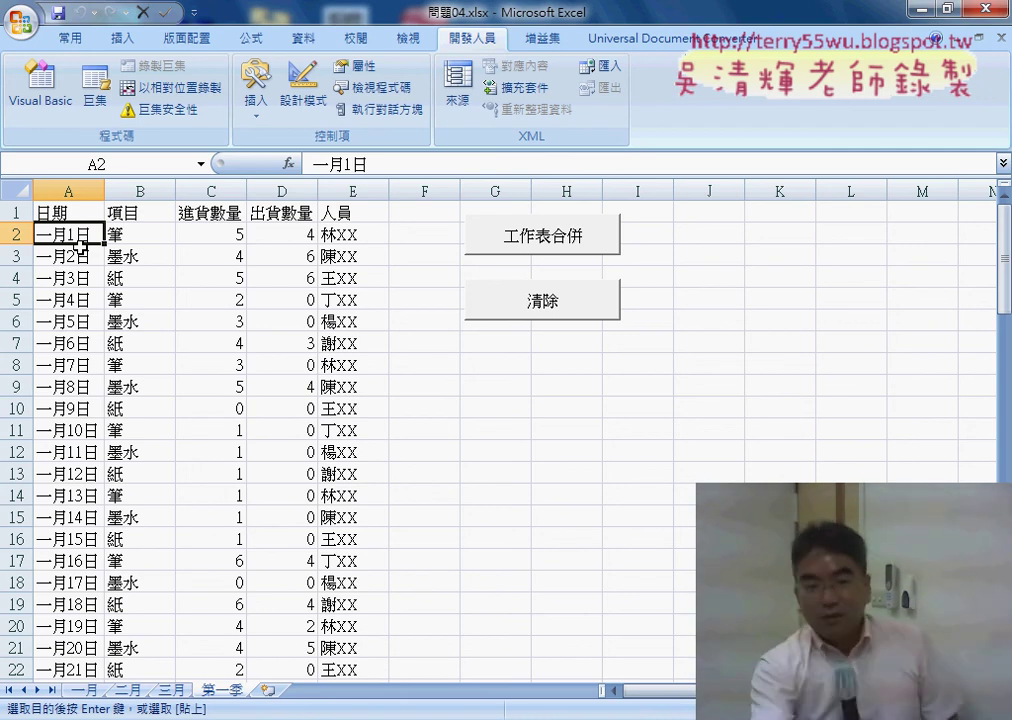
left_click(65, 430)
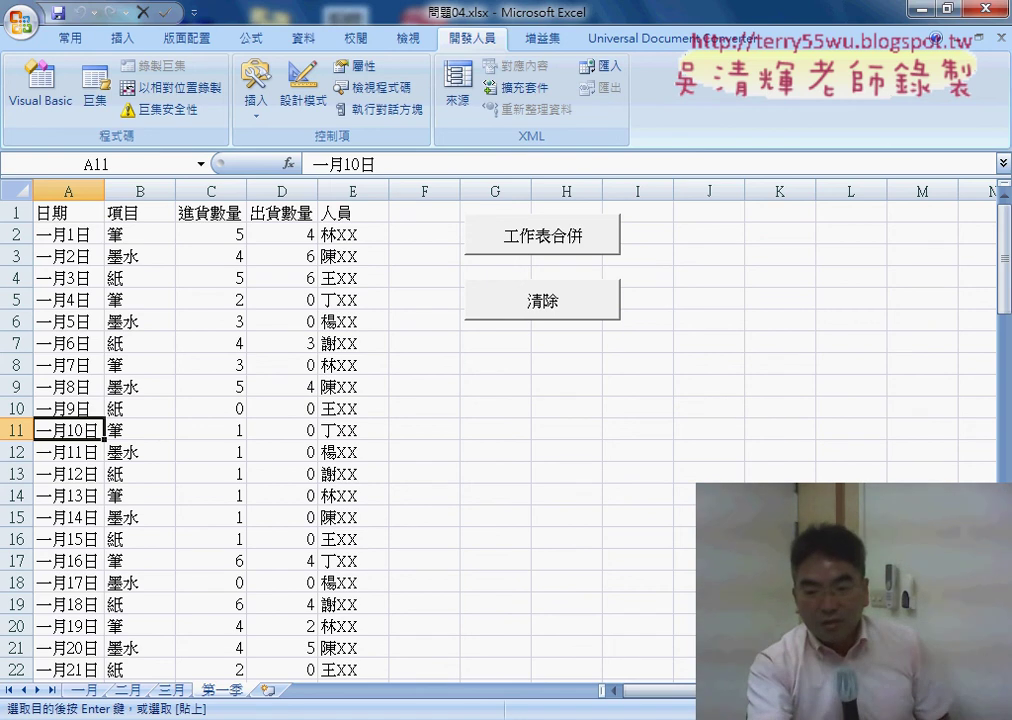
left_click(633, 595)
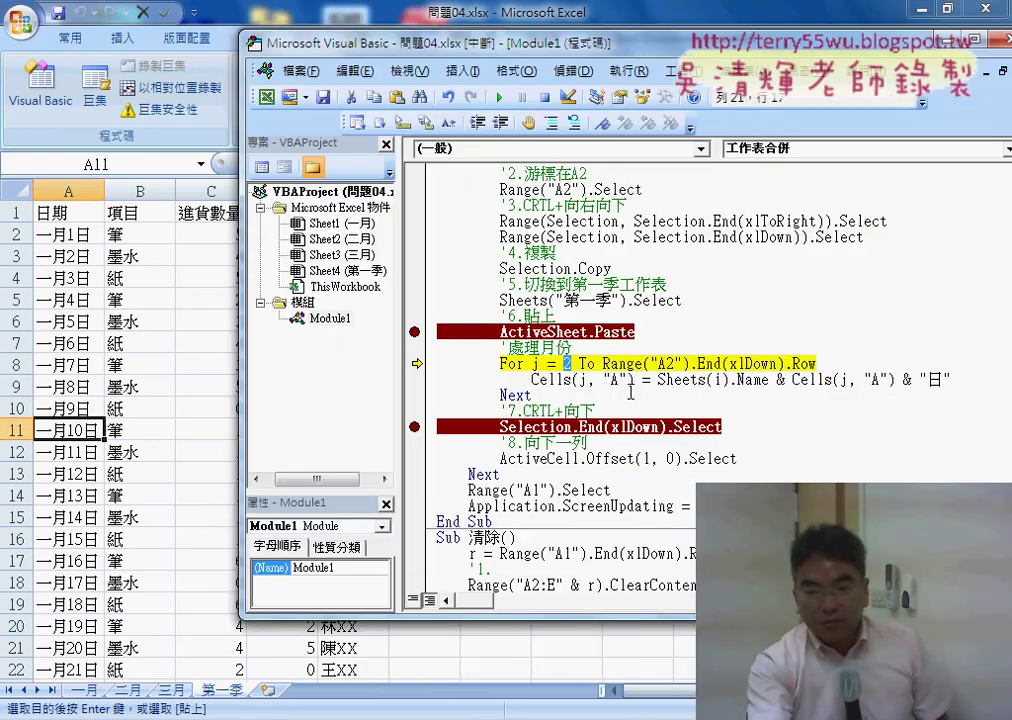
Step: Add an If Len(Cells(j, "A")) < 3 Then line above the date-building line
left_click(820, 364)
key("Return")
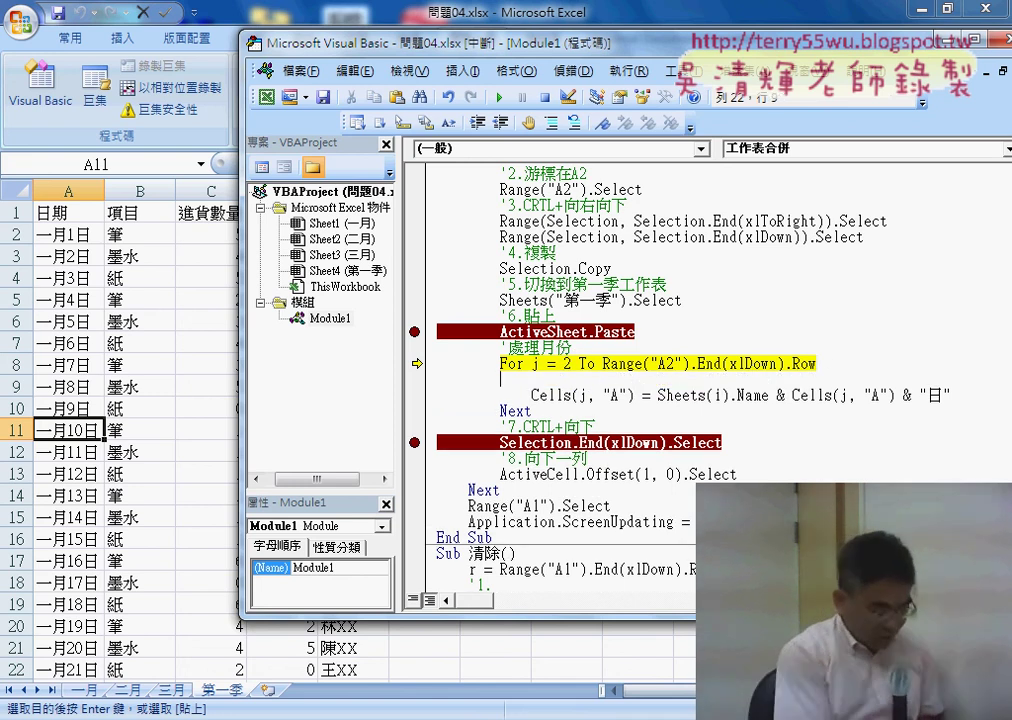
key("Tab")
type("ㄞ")
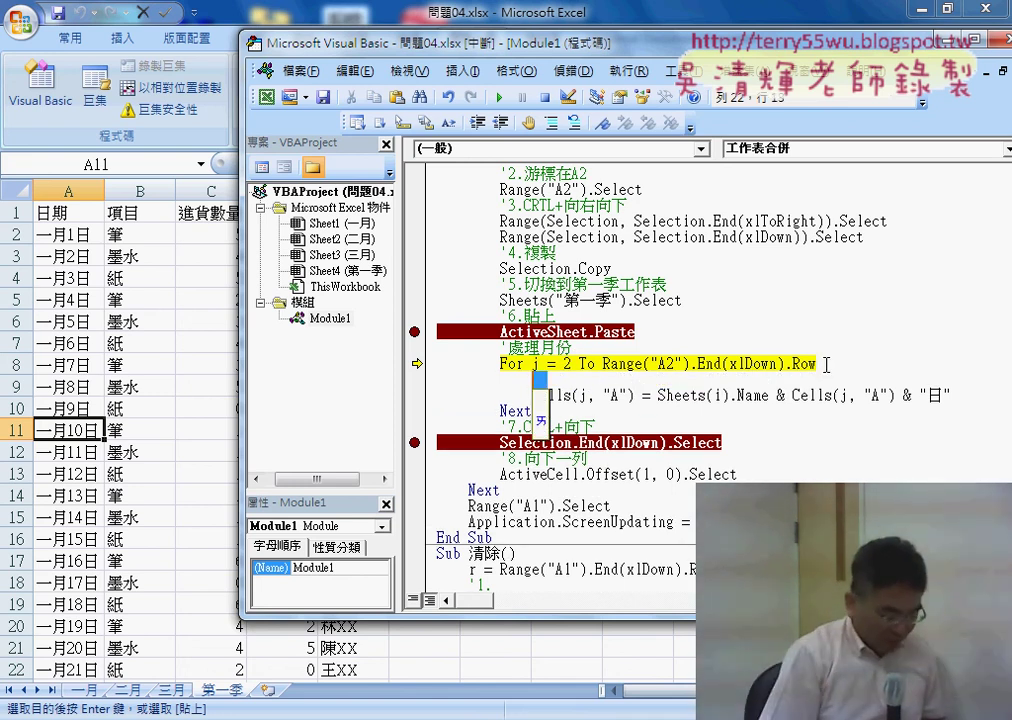
key("BackSpace")
type("if ")
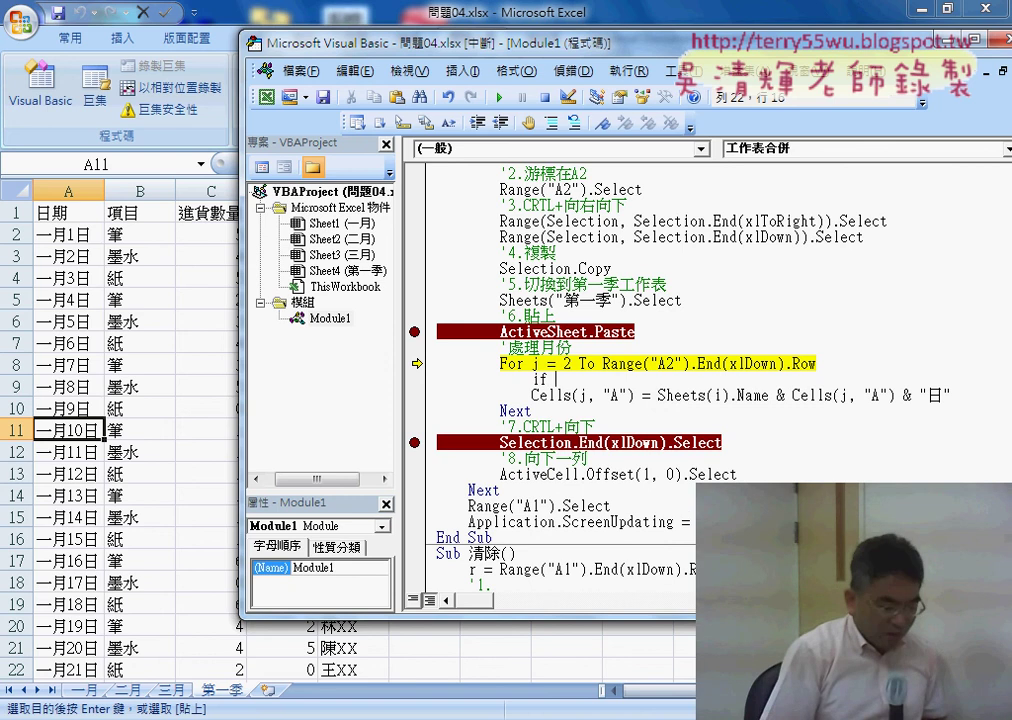
type("len")
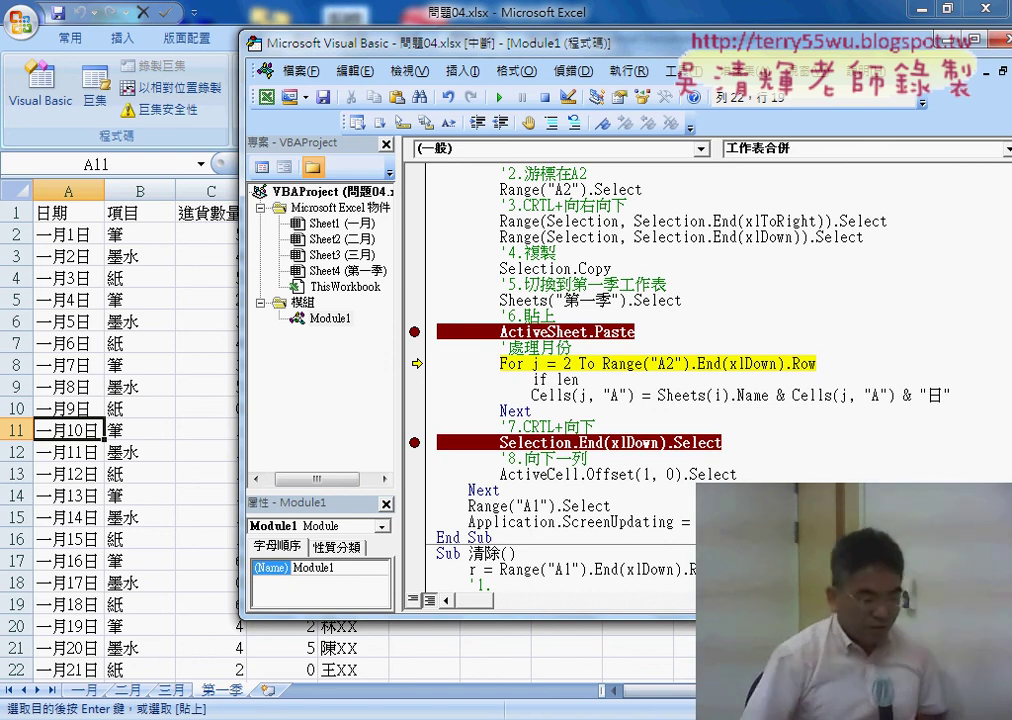
type("(")
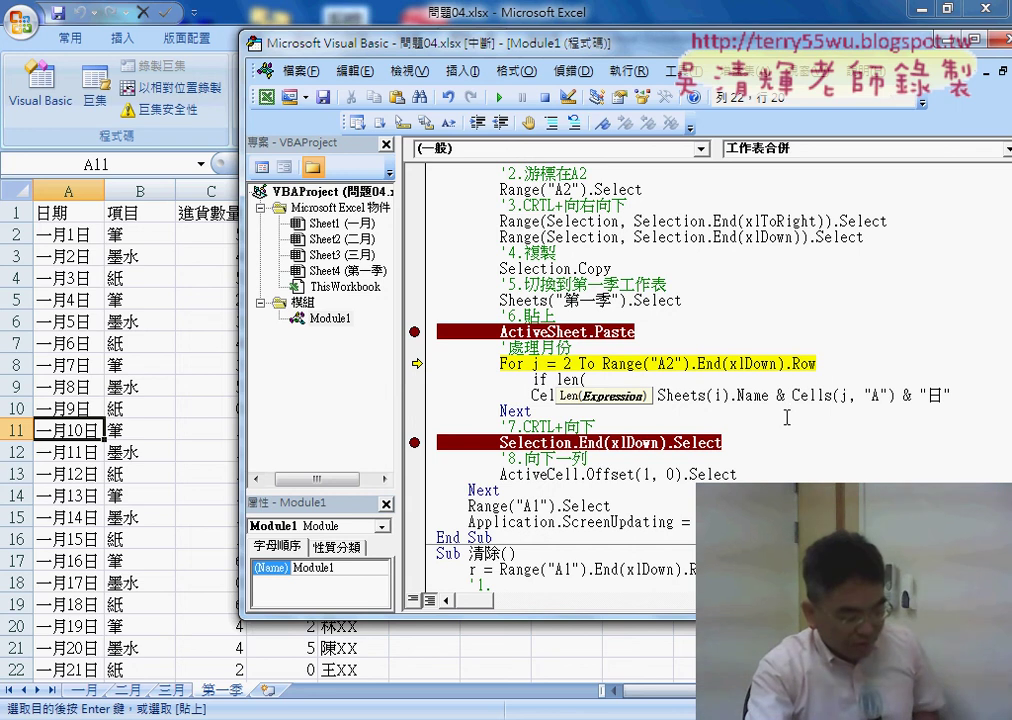
left_click(544, 400)
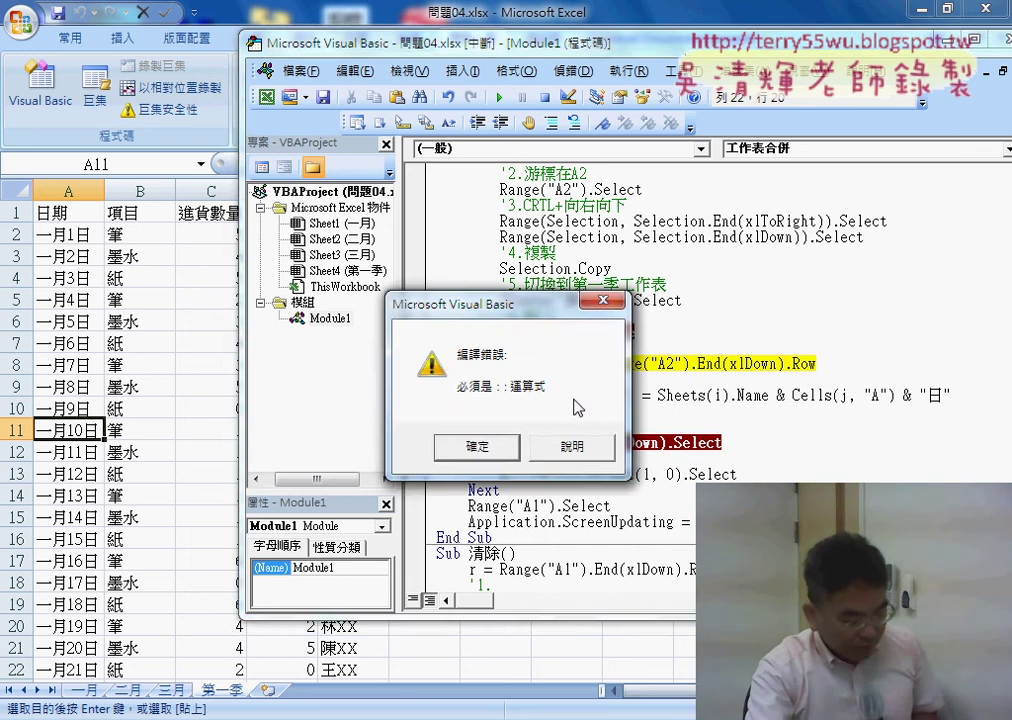
key("Return")
mouse_move(532, 395)
left_mouse_down()
mouse_move(635, 396)
mouse_move(600, 381)
left_mouse_up()
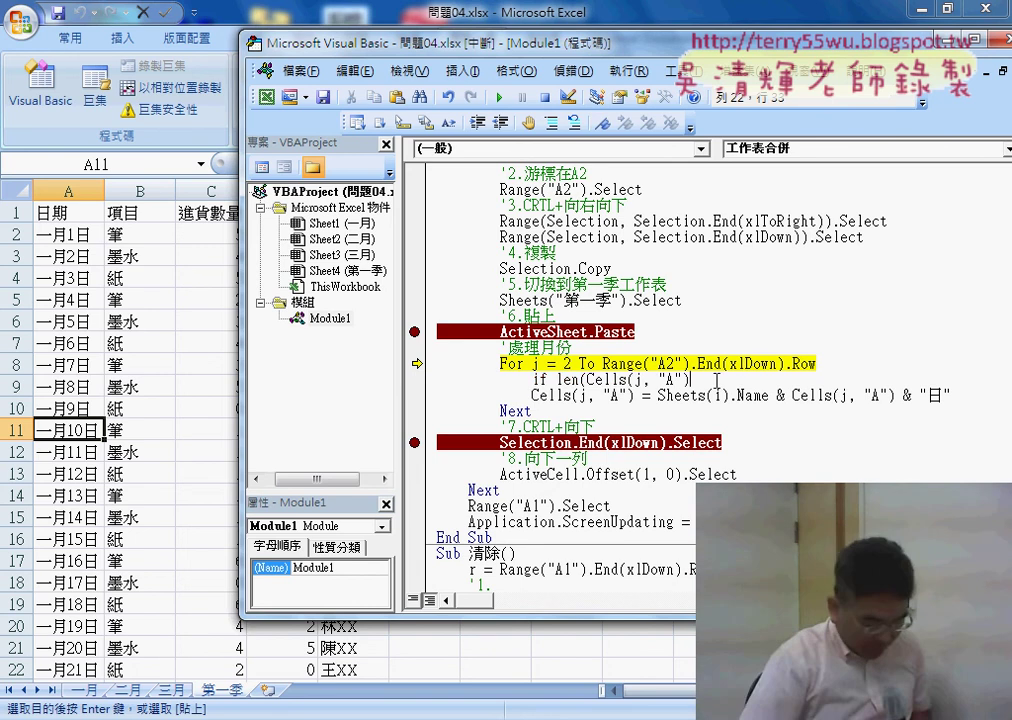
type(")")
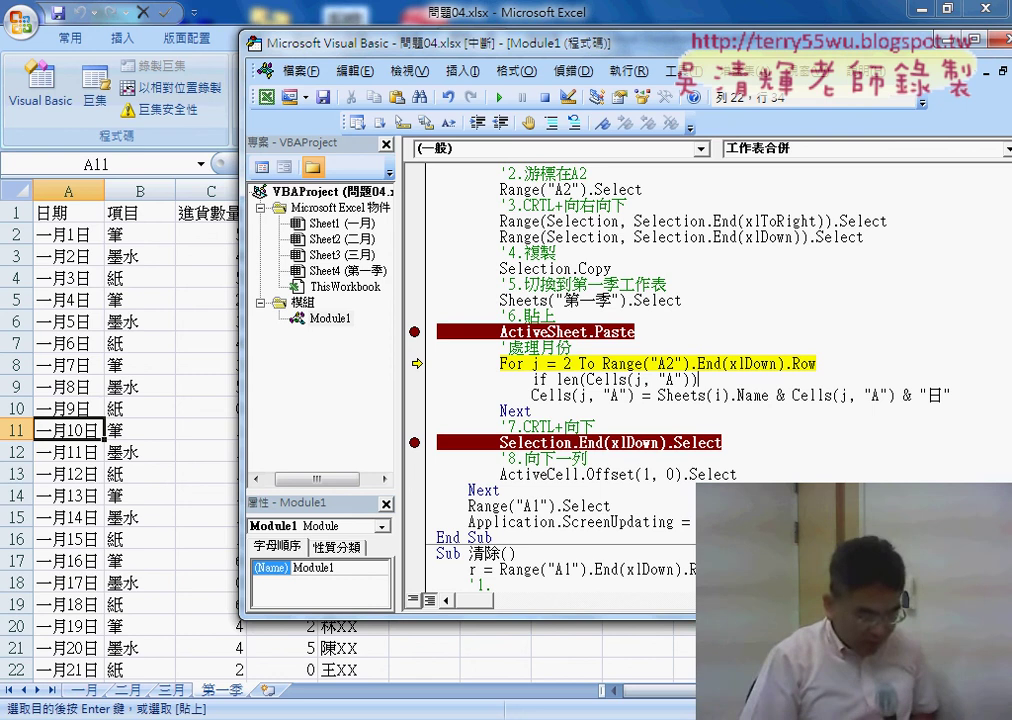
type("<")
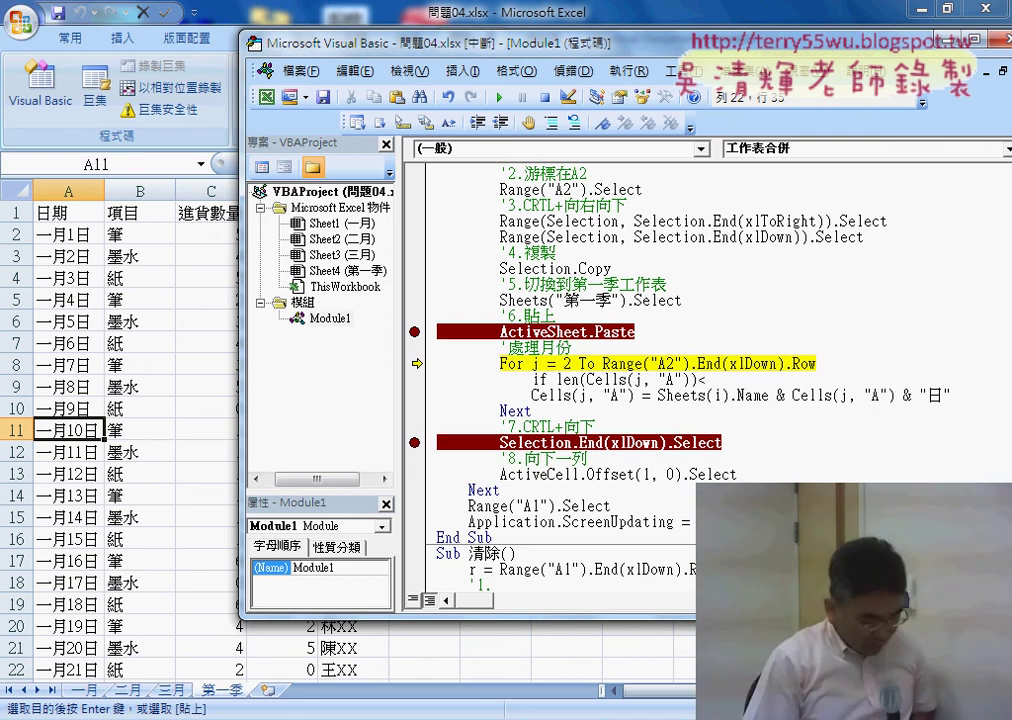
type("3 th")
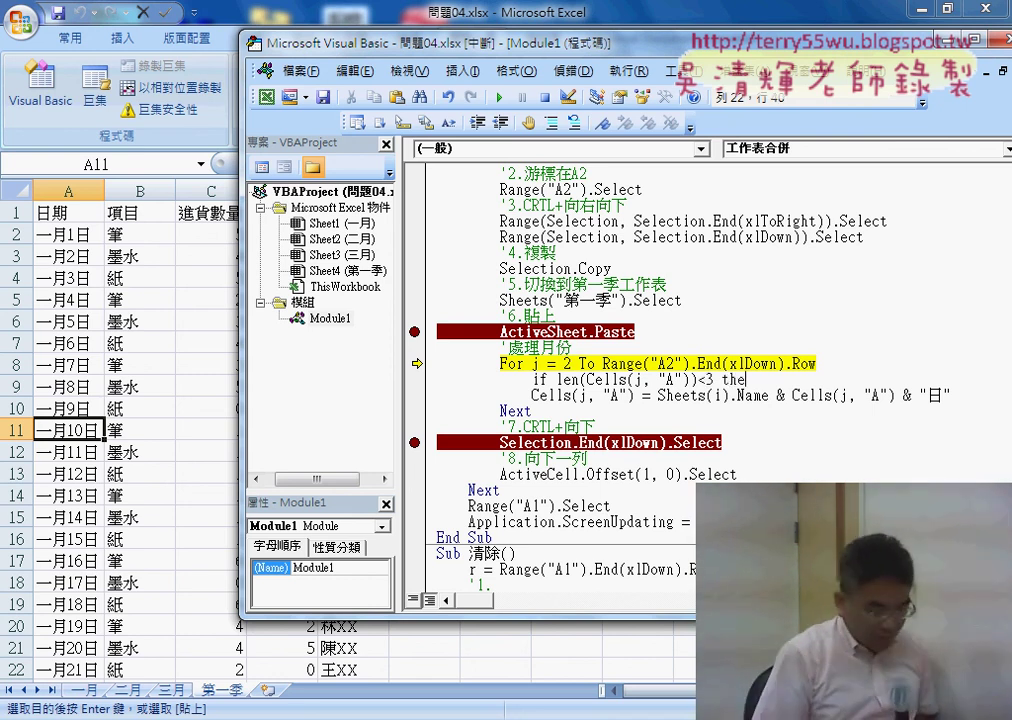
type("e")
key("Down")
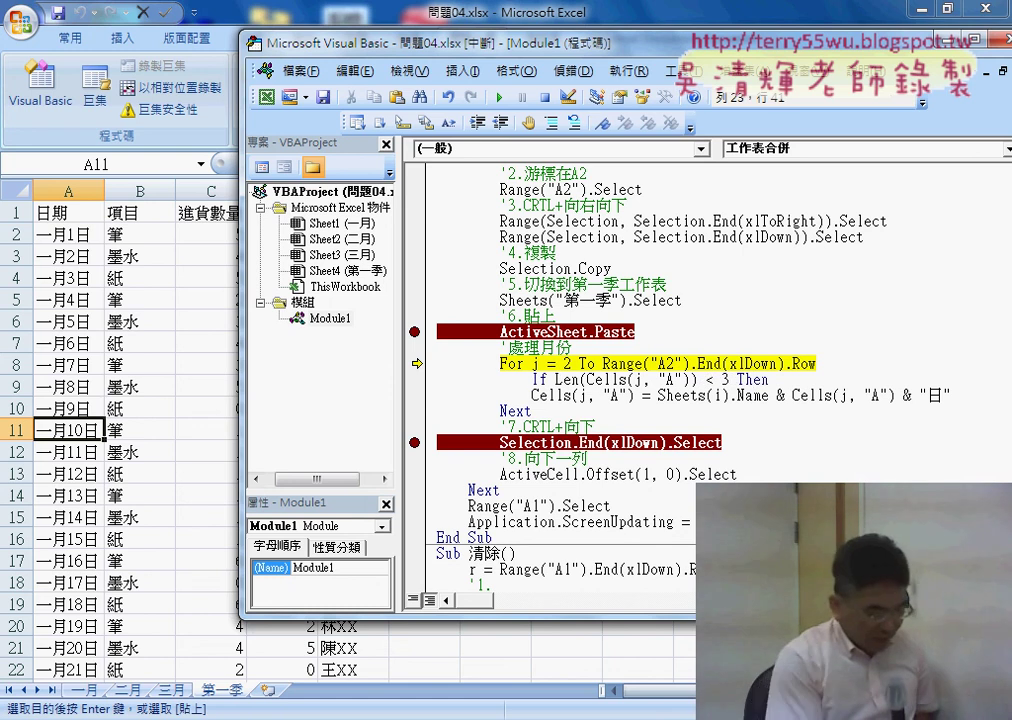
Step: Indent the date-building line, close the block with End If, and step onto the If
left_click(531, 395)
key("Tab")
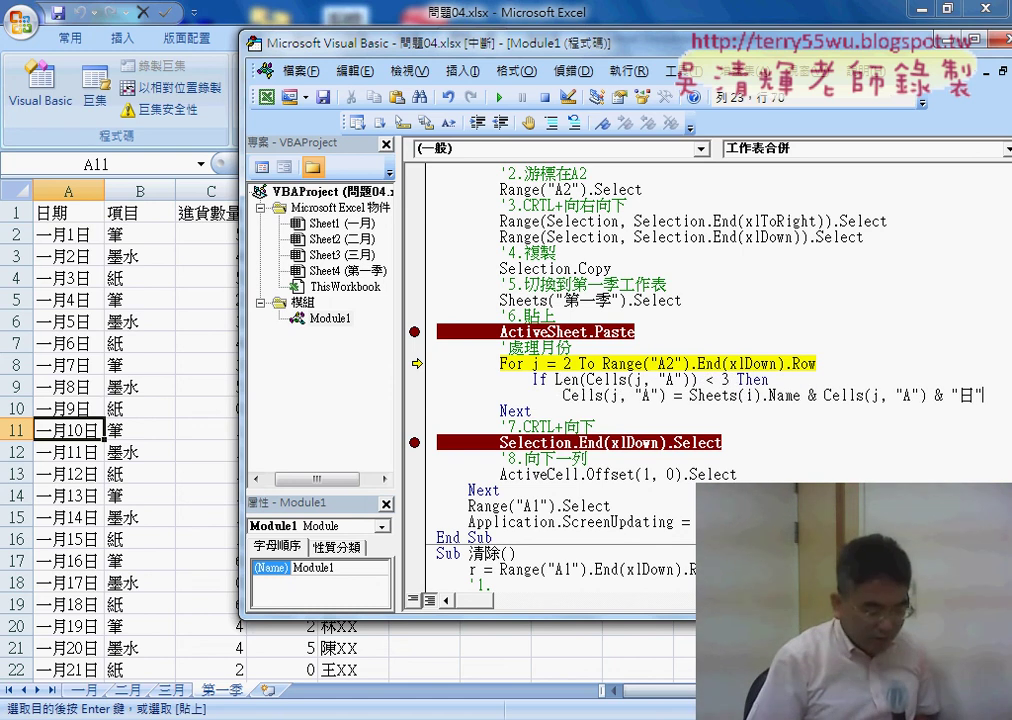
key("Return")
key("BackSpace")
type("end")
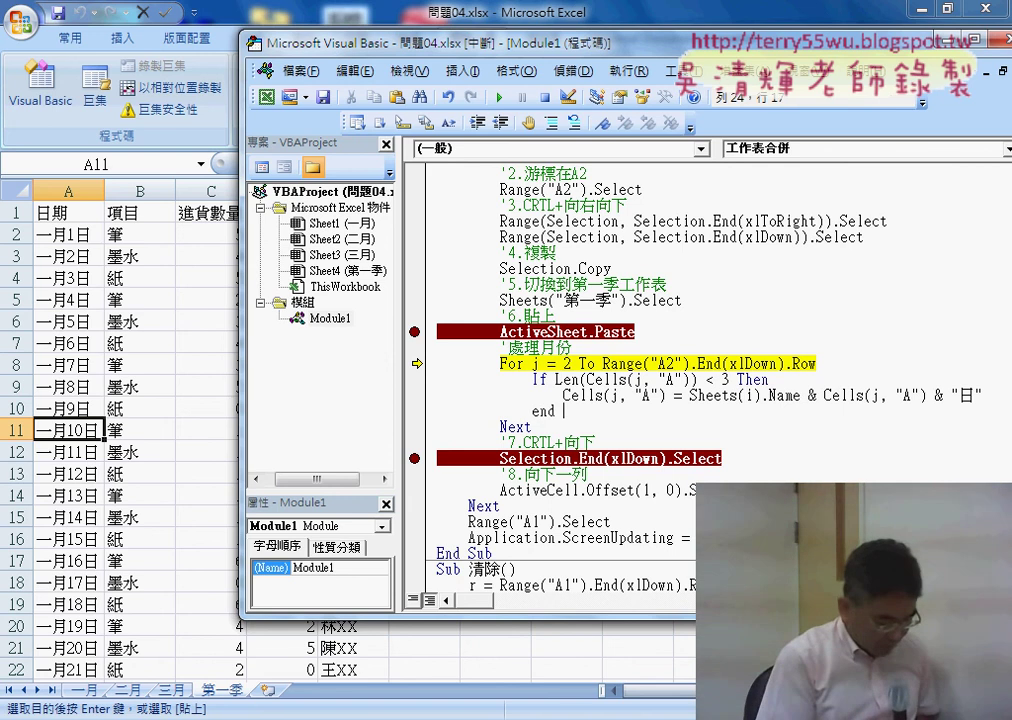
type("if")
key("Down")
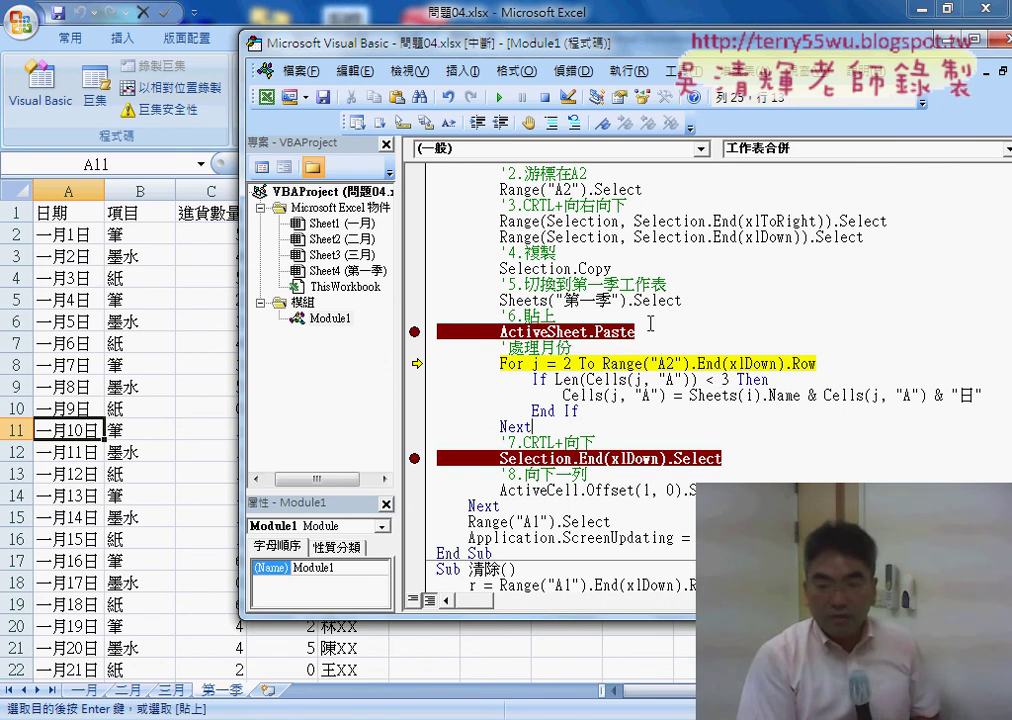
key("F8")
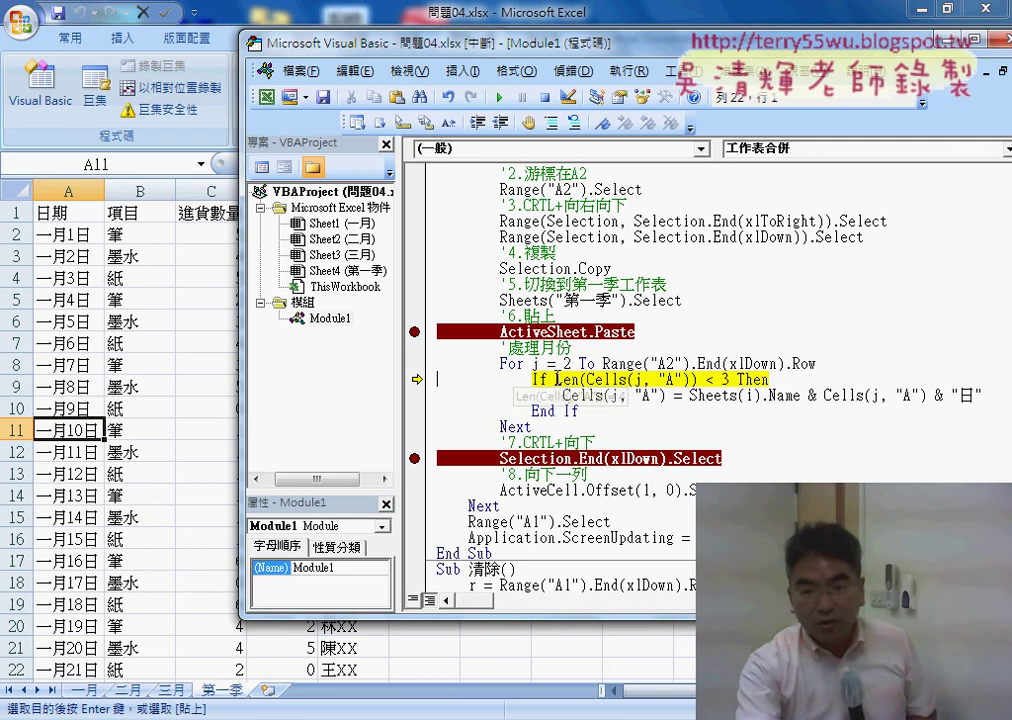
Step: Inspect the Len(Cells(j, "A")) value and step past already-converted rows
left_click_drag(556, 379, 697, 379)
mouse_move(567, 381)
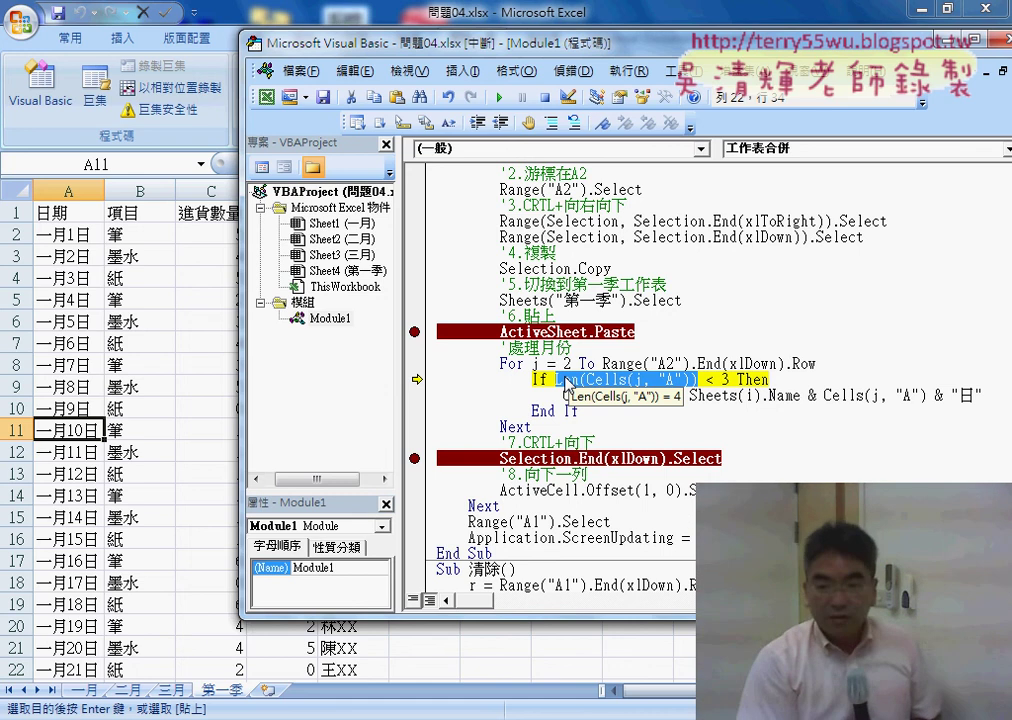
key("F8")
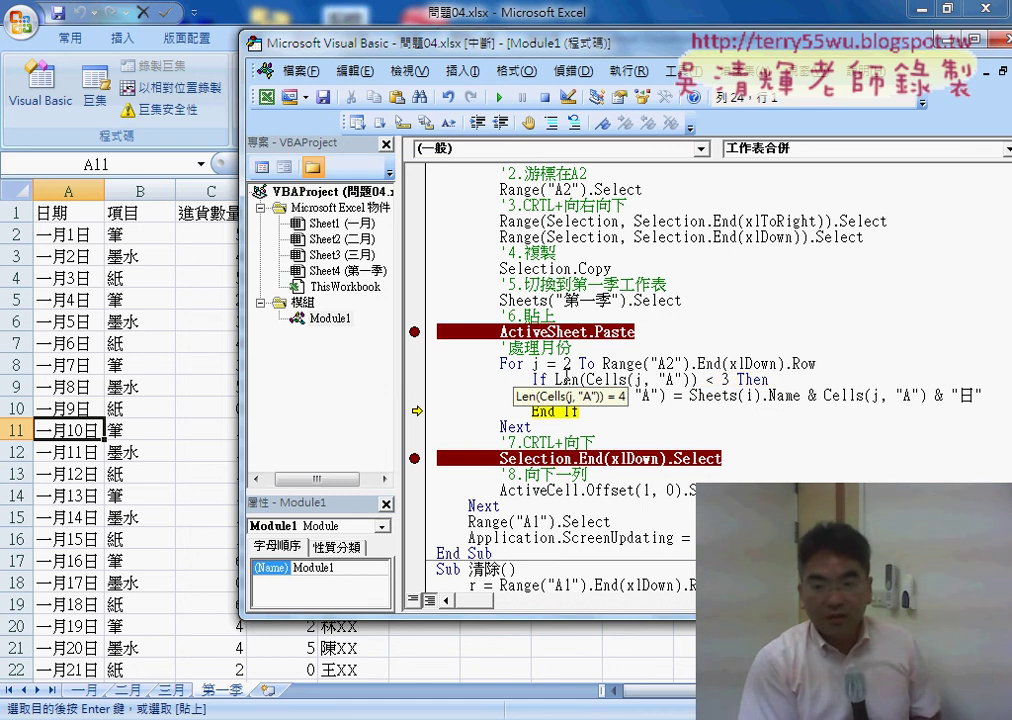
key("F8")
key("F8")
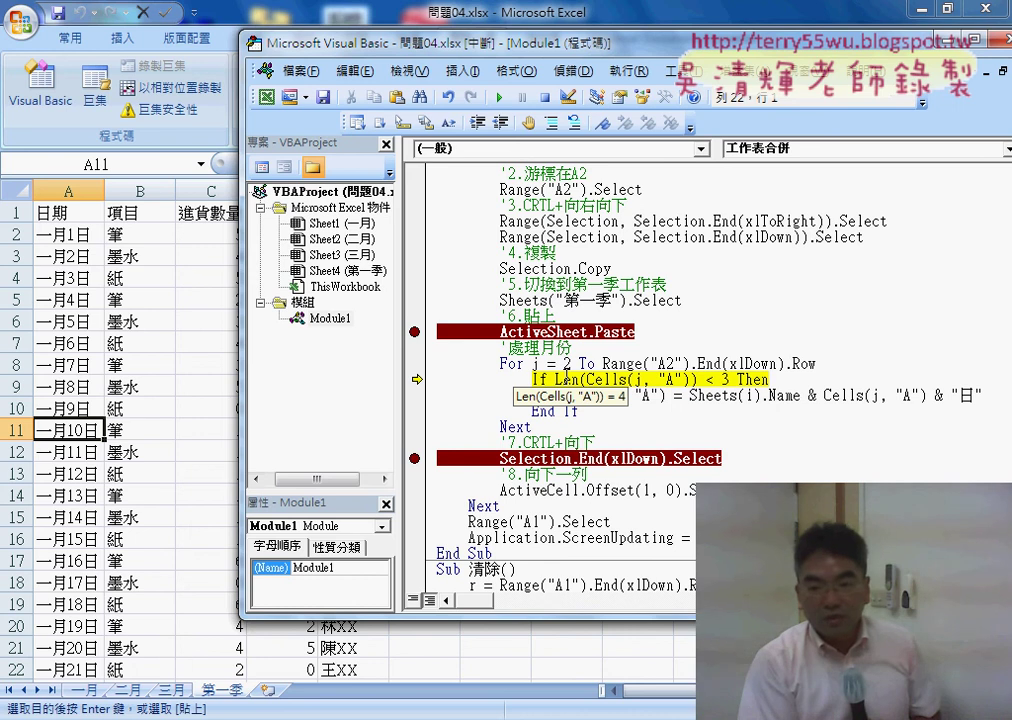
key("F8")
key("F8")
key("F8")
key("F8")
key("F8")
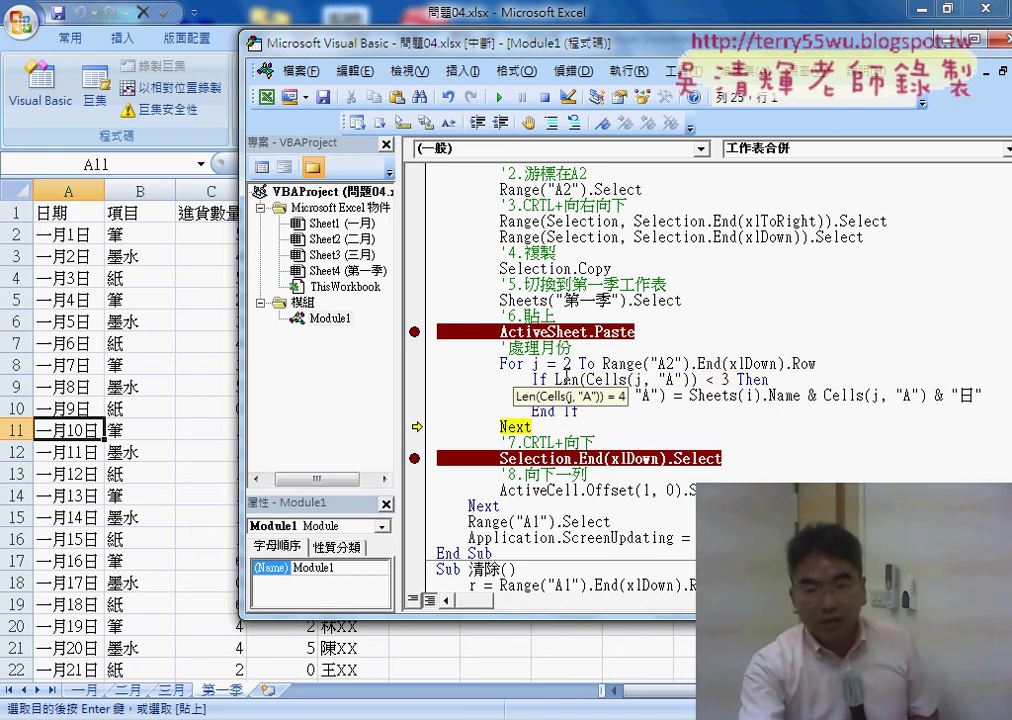
Step: Break on the conversion line, check A32's day 1, then step so A32–A33 become 二月1日 and 二月2日
left_click(419, 395)
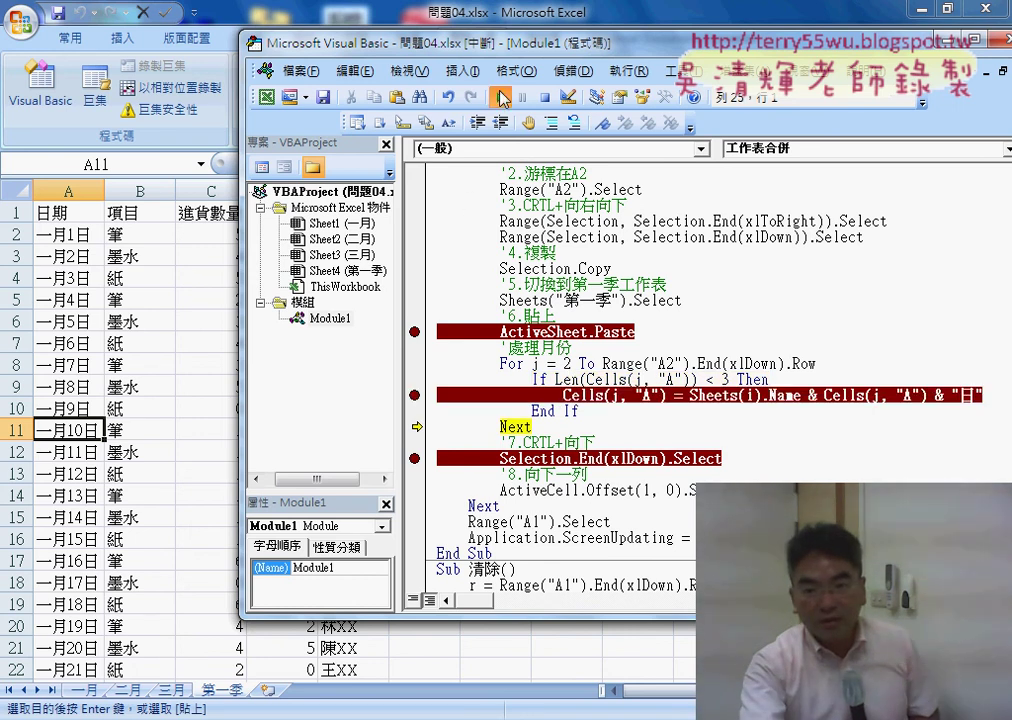
left_click(501, 97)
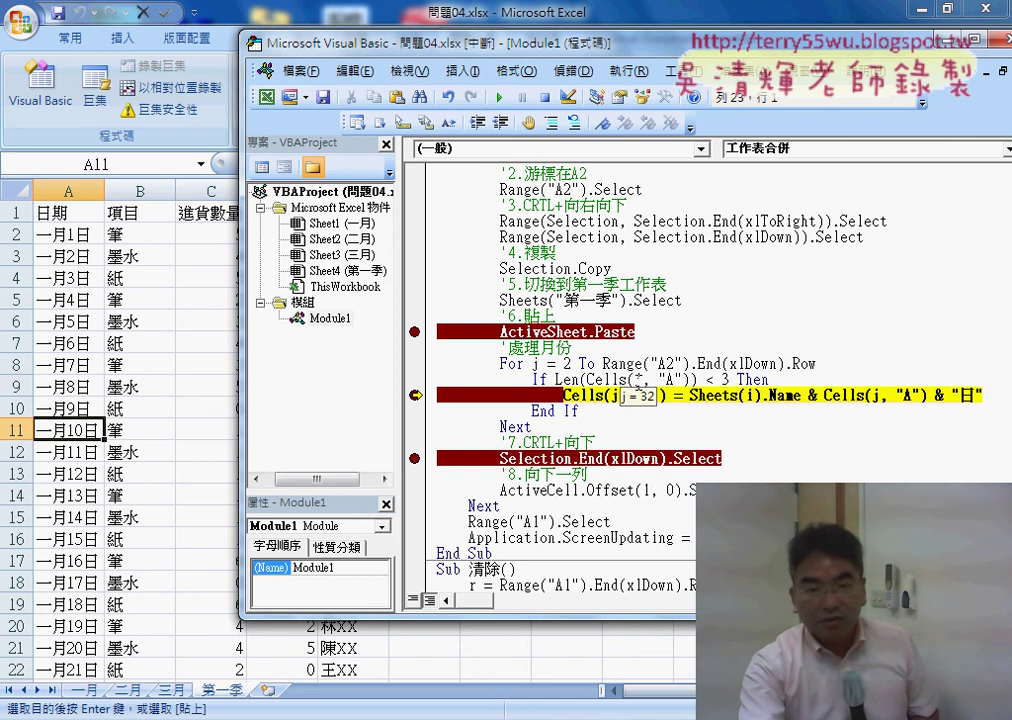
left_click(80, 440)
scroll(80, 440, "down", 2)
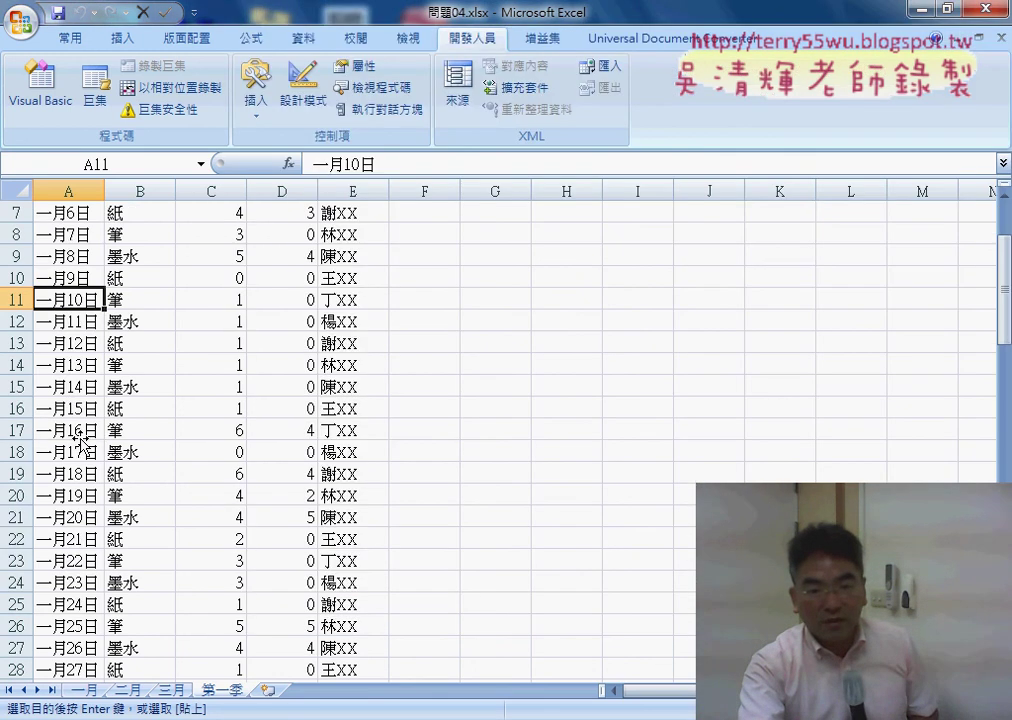
scroll(79, 440, "down", 5)
left_click(78, 432)
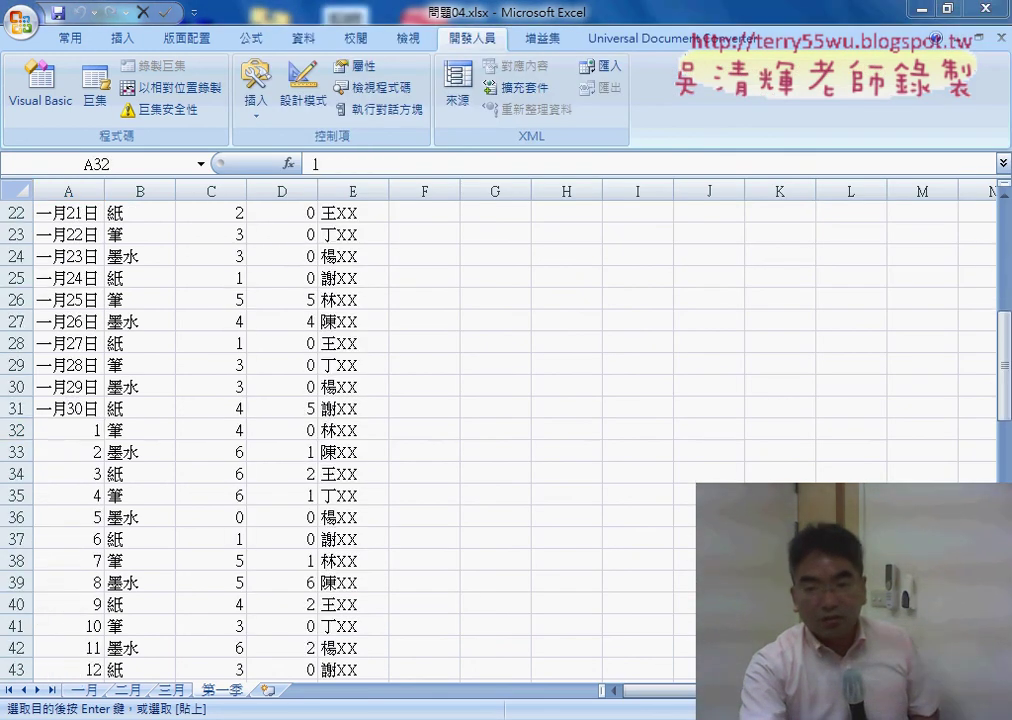
key("alt+F11")
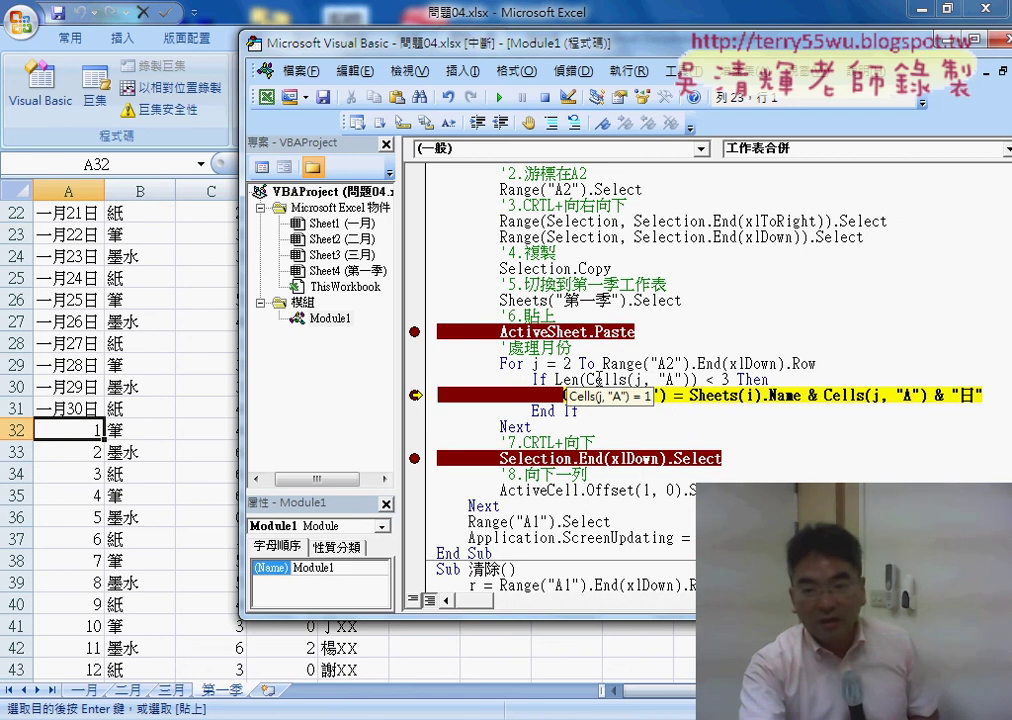
left_click(567, 380)
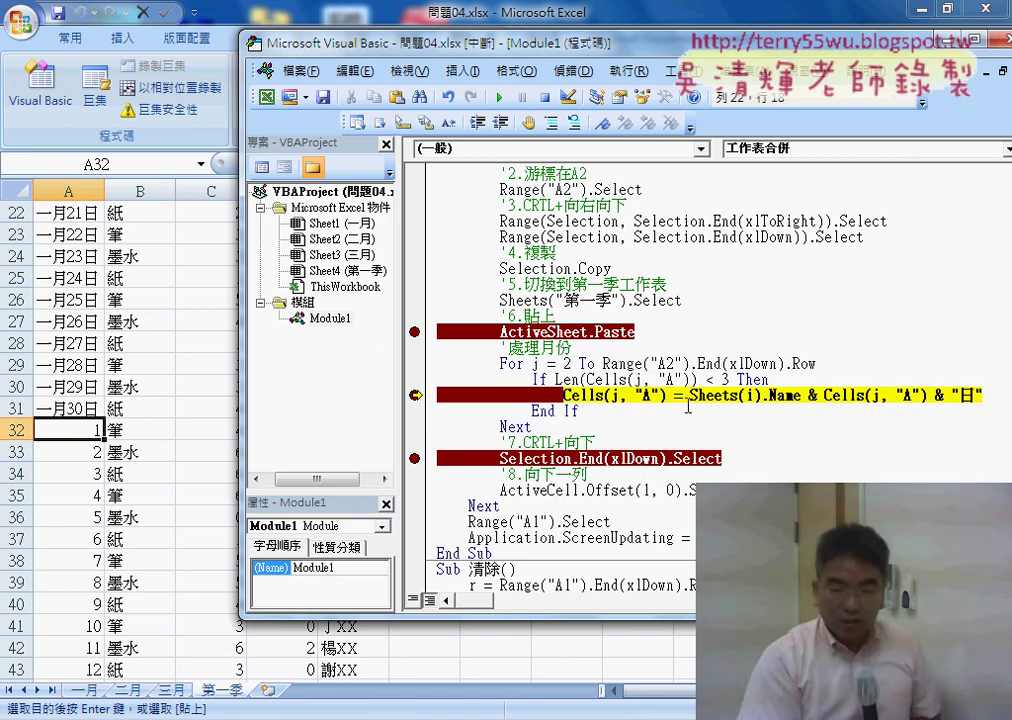
key("F8")
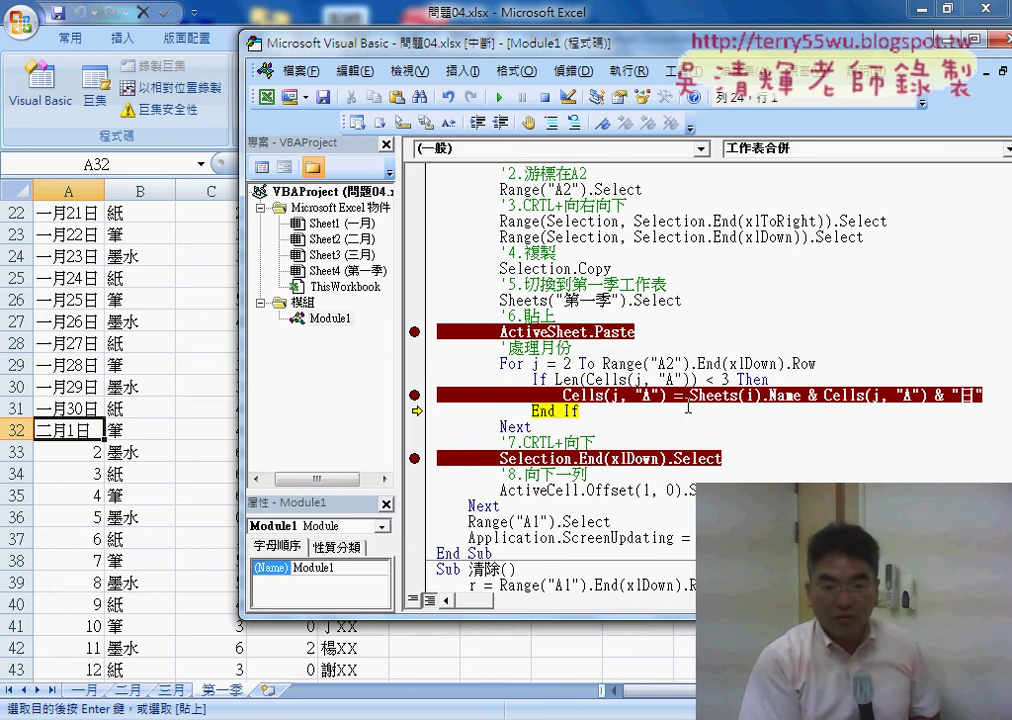
key("F8")
key("F8")
key("F8")
key("F8")
key("F8")
key("F8")
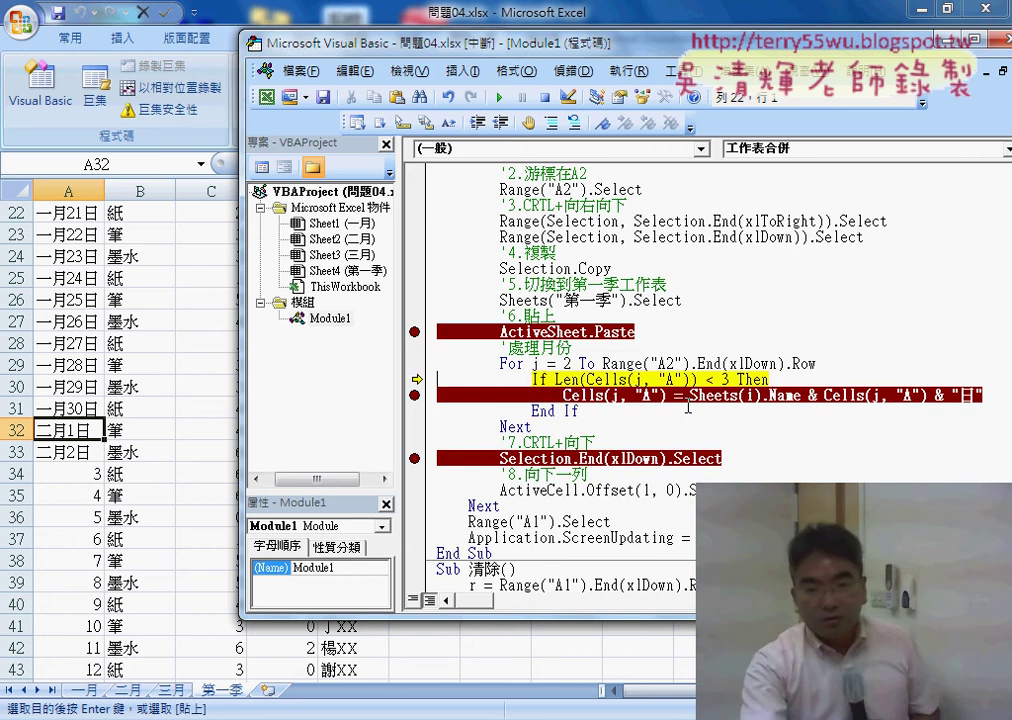
Step: Remove all three breakpoints and run the macro to completion
left_click(415, 396)
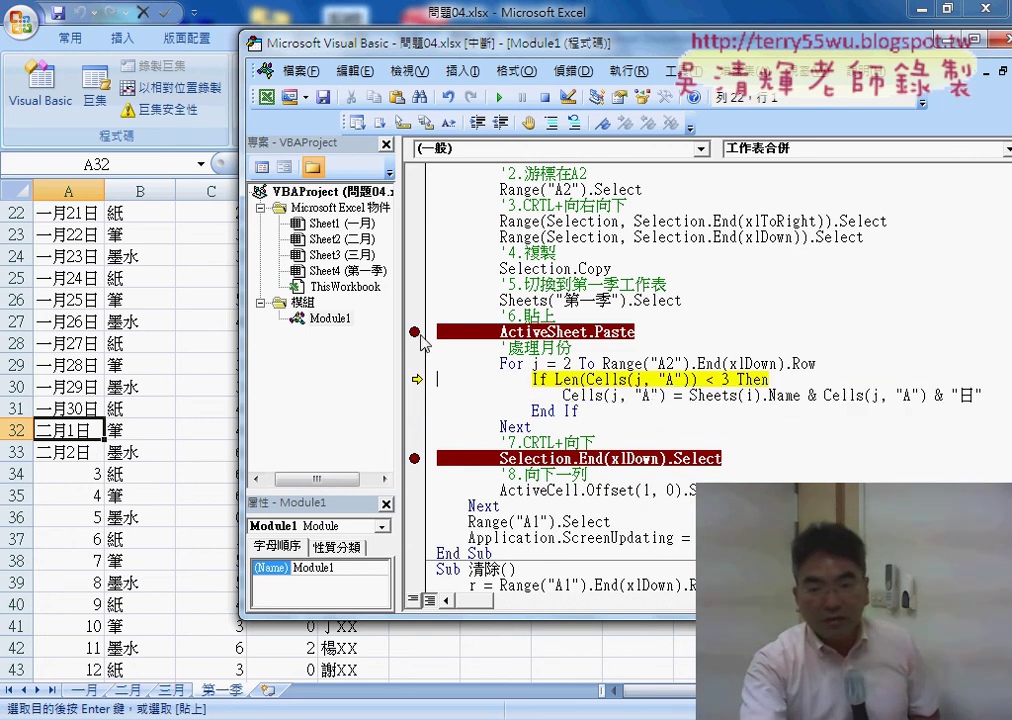
left_click(418, 333)
left_click(425, 458)
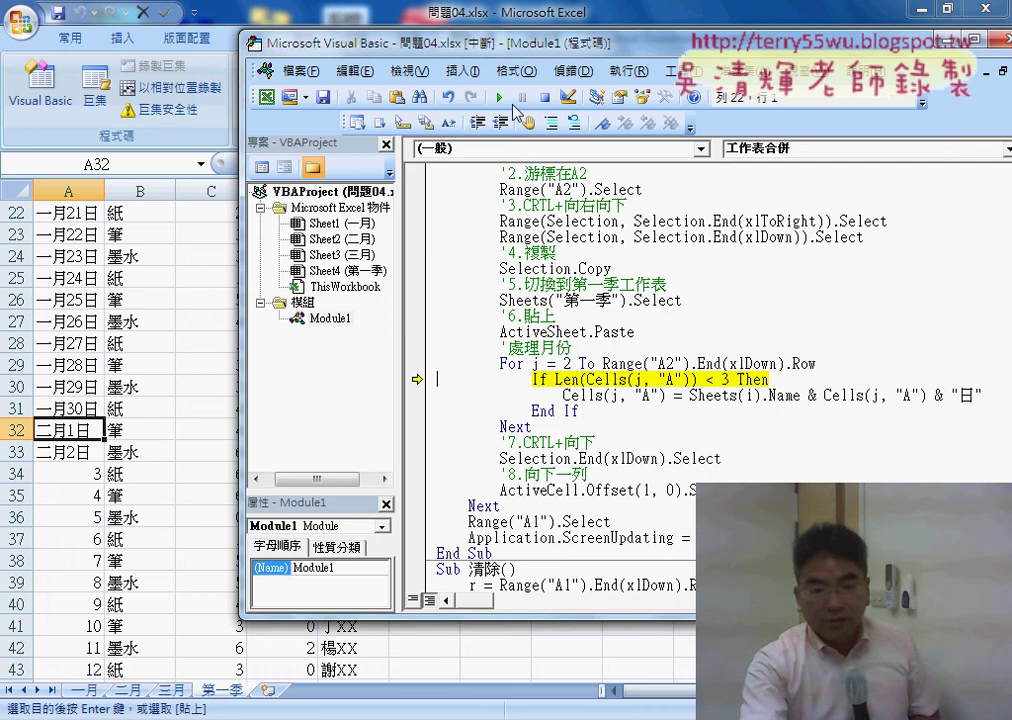
left_click(498, 97)
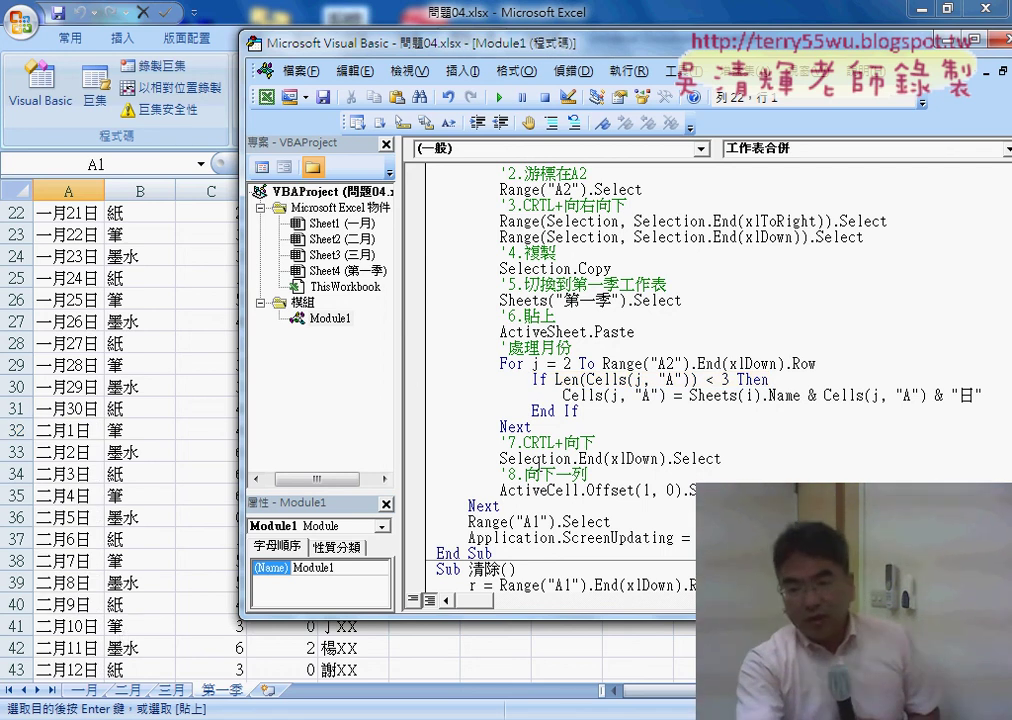
Step: Highlight the month-handling block, then Sheets(i).Name and just Name in the date line
left_click_drag(532, 426, 415, 357)
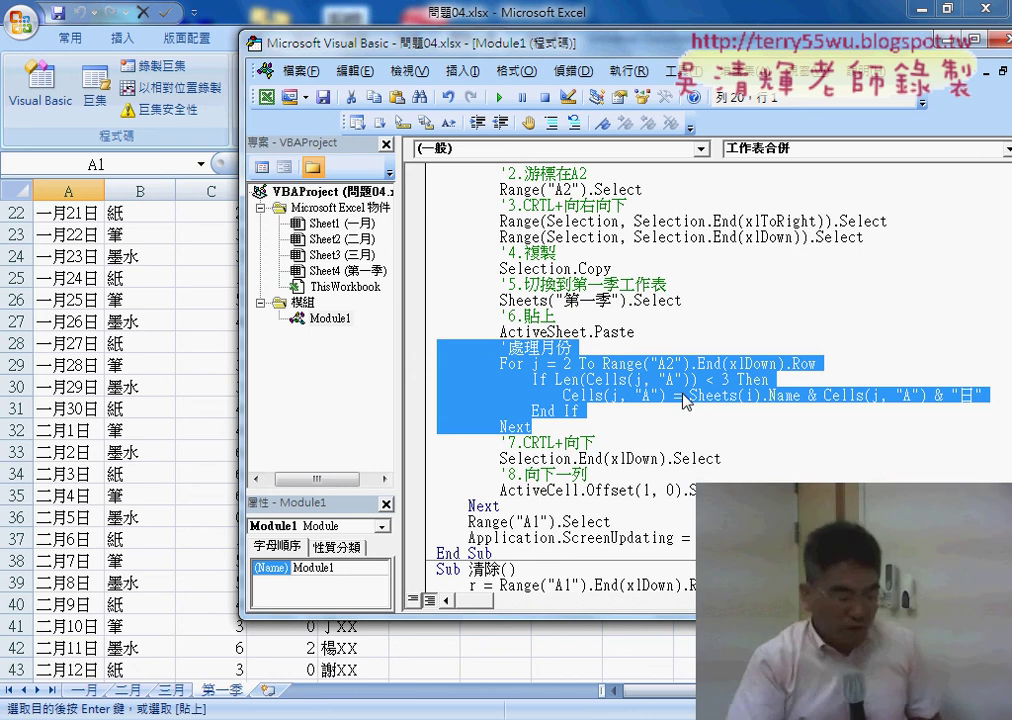
left_click(733, 396)
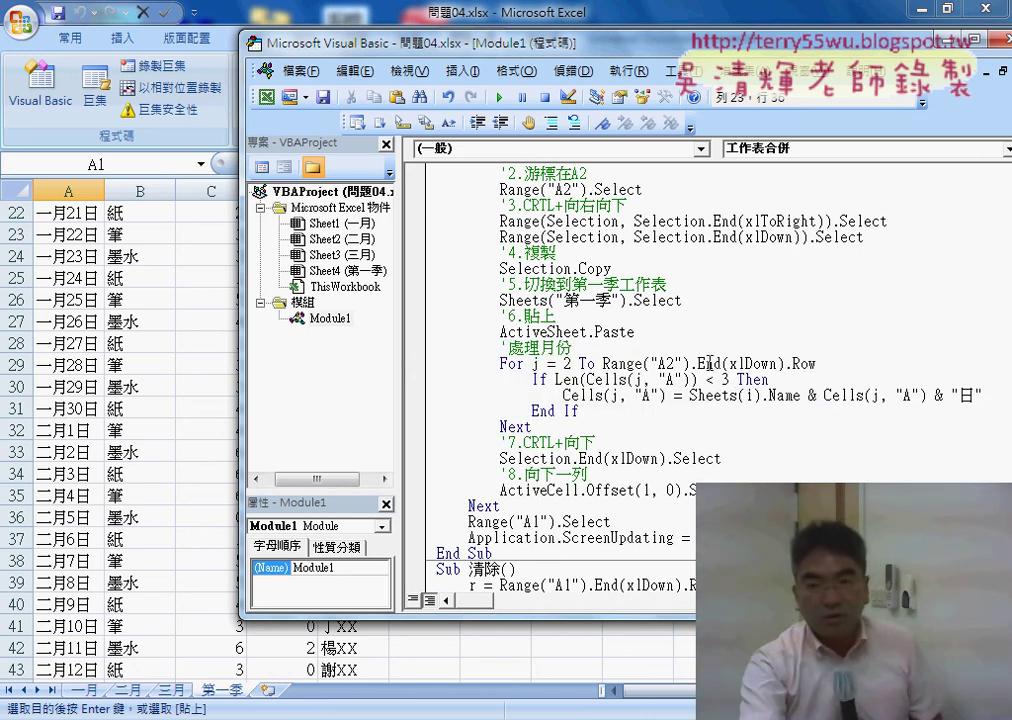
left_click_drag(546, 58, 395, 68)
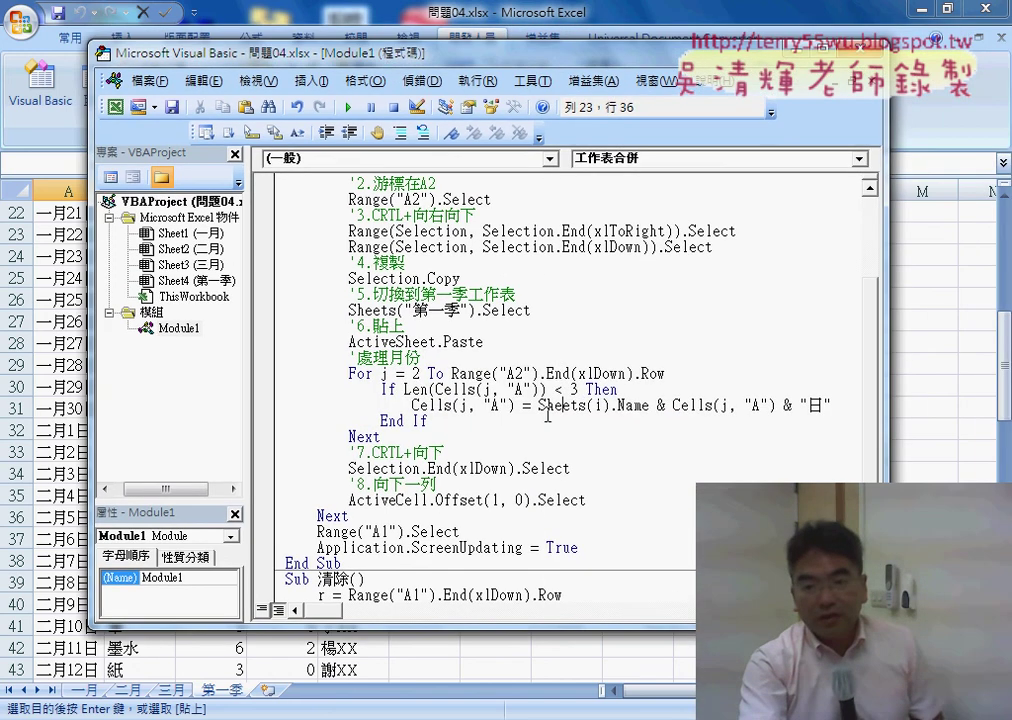
mouse_move(540, 406)
left_mouse_down()
mouse_move(486, 406)
mouse_move(650, 404)
left_mouse_up()
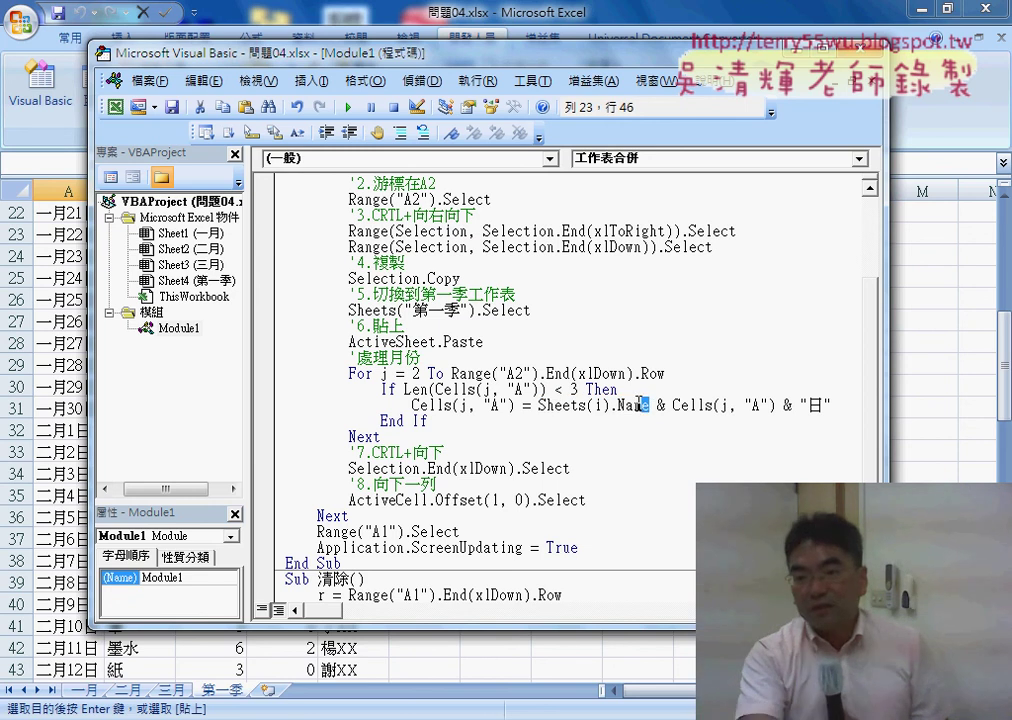
double_click(632, 405)
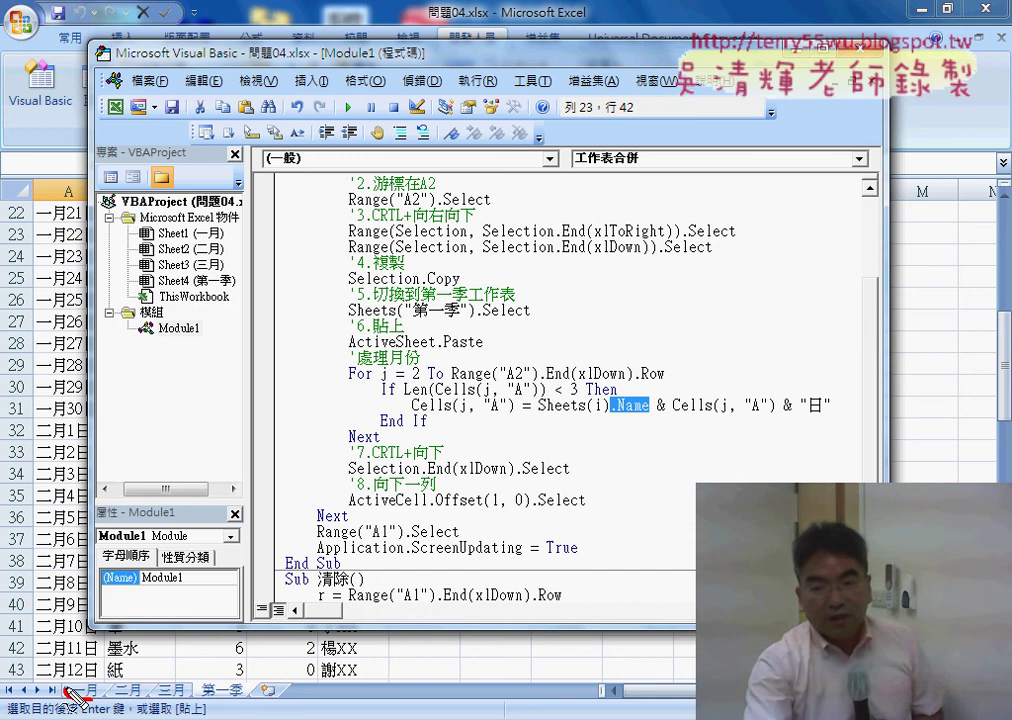
Step: Annotate the 一月 tab's link to Sheets(i) and Cells(j, "A")'s length check, then clear the marks
left_click_drag(100, 688, 585, 426)
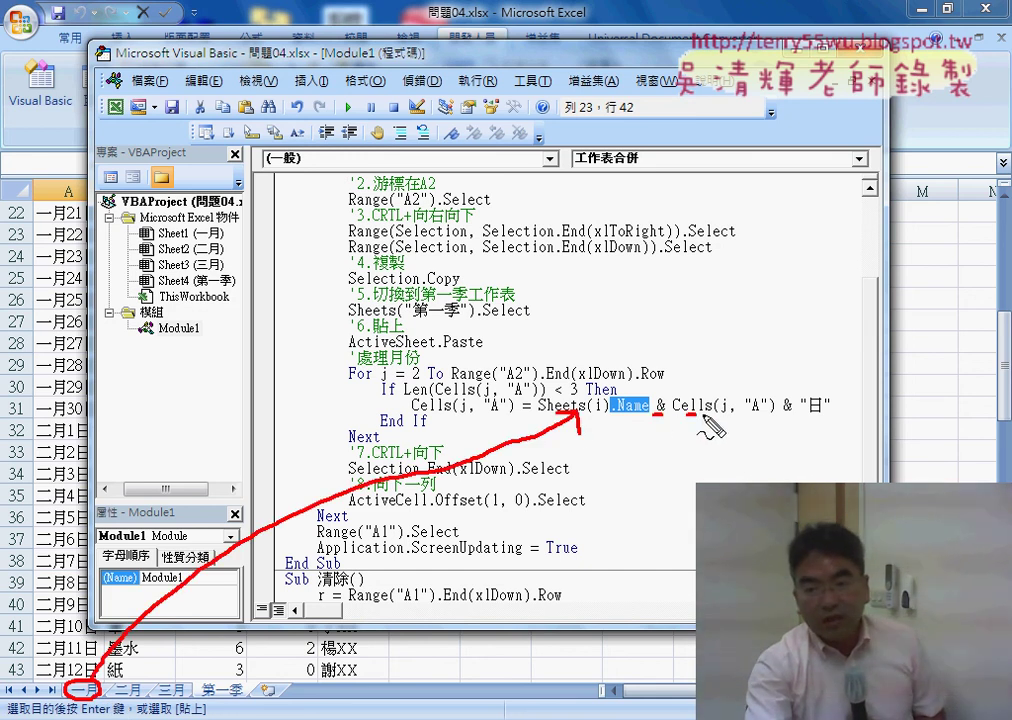
left_click_drag(702, 414, 826, 414)
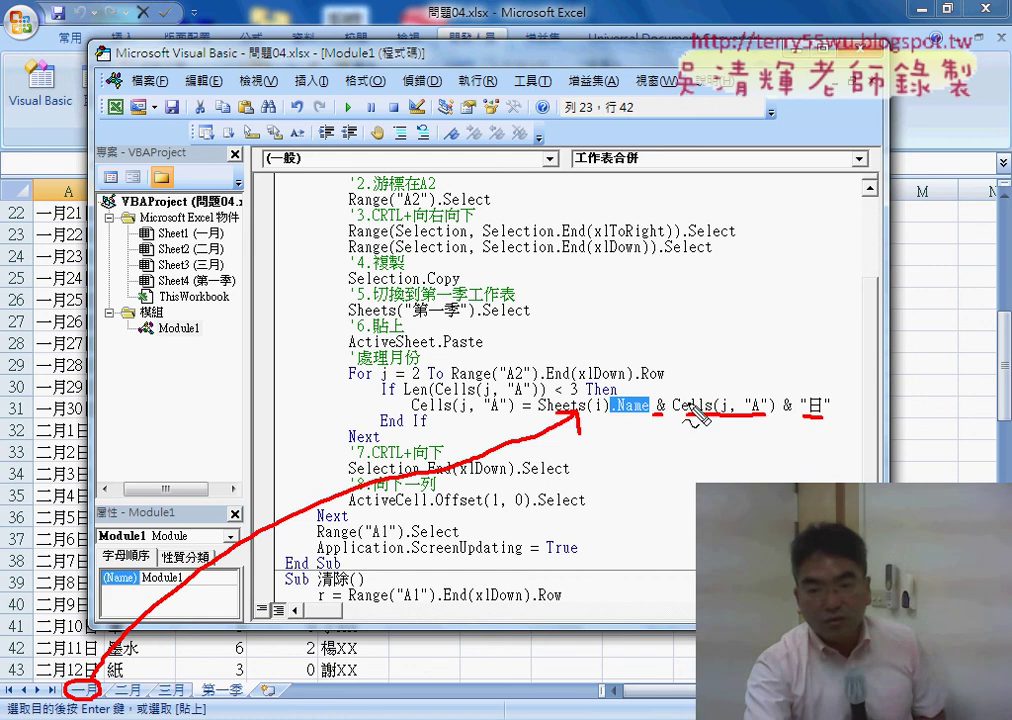
mouse_move(672, 398)
left_mouse_down()
mouse_move(505, 388)
mouse_move(415, 422)
mouse_move(510, 430)
left_mouse_up()
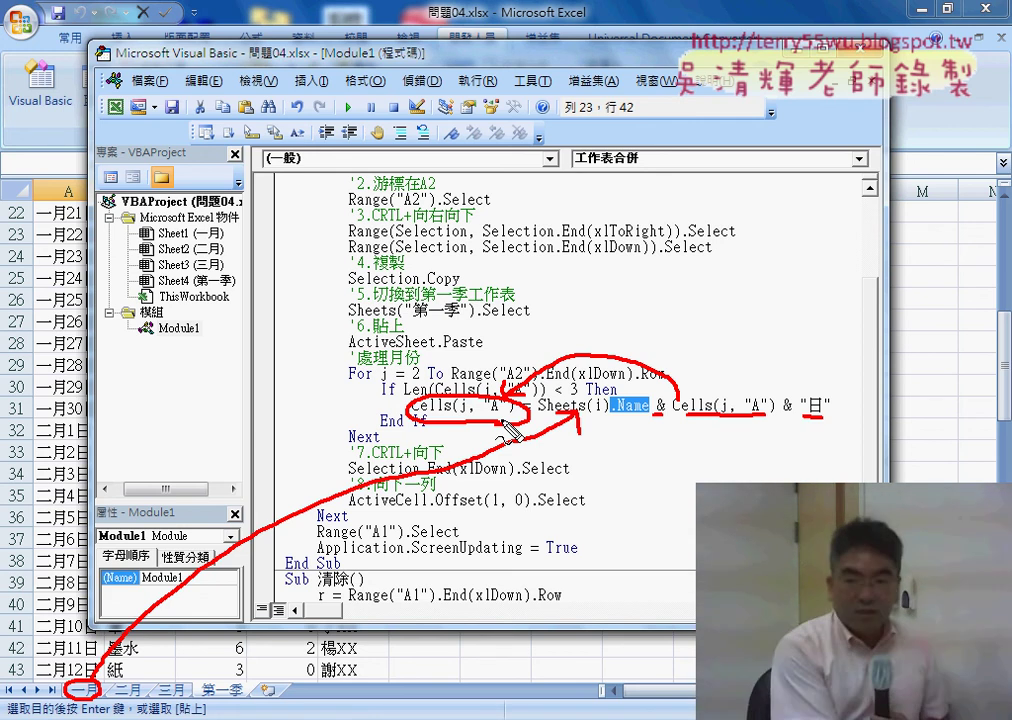
key("Escape")
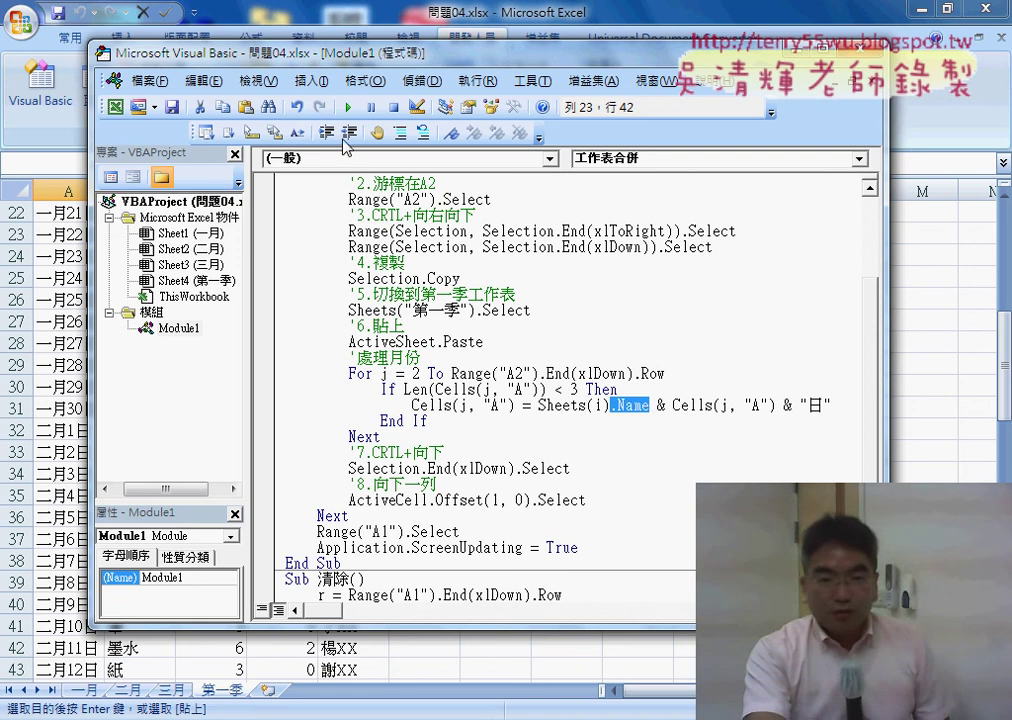
left_click_drag(376, 58, 446, 64)
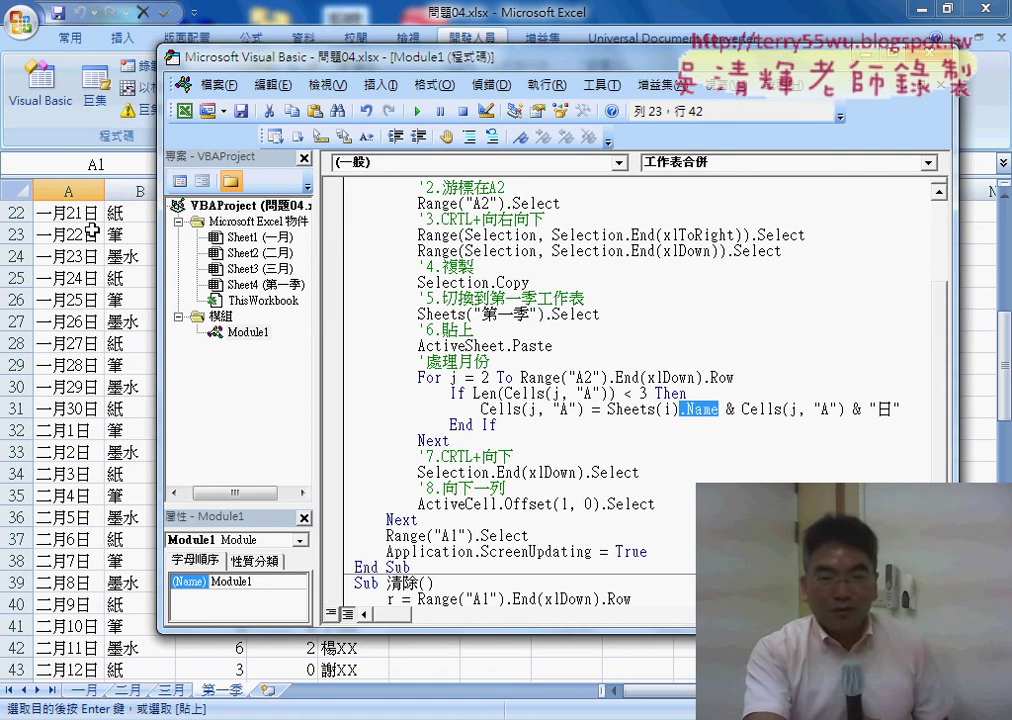
Step: Return to the 第一季 worksheet and select A2 to check the first merged date, 一月1日
key("alt+F11")
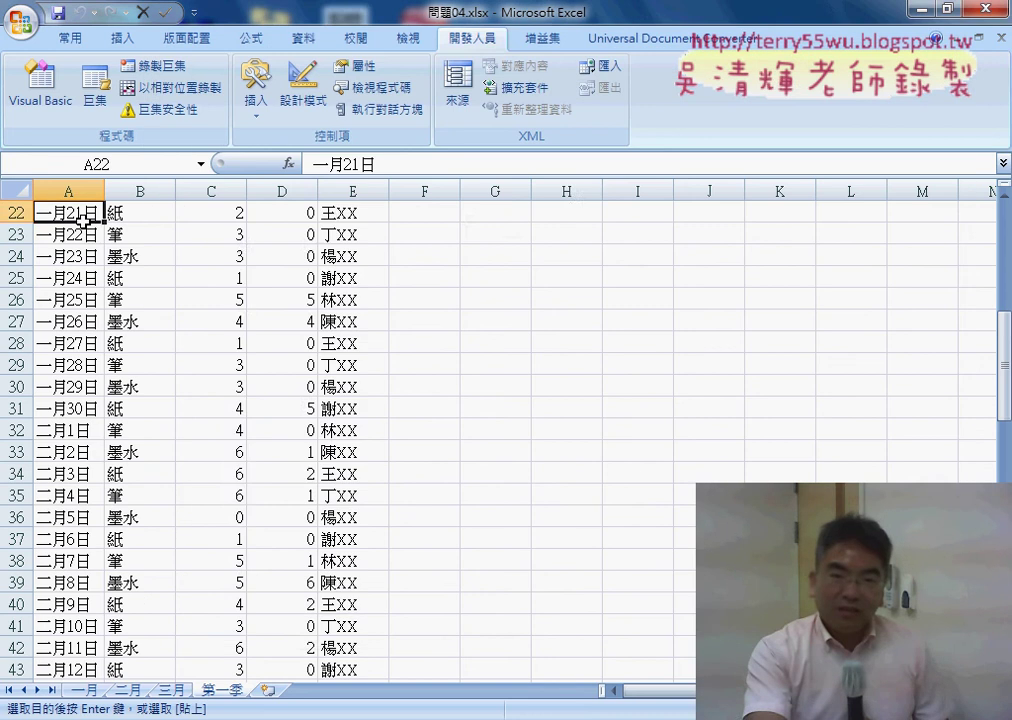
scroll(90, 290, "up", 3)
scroll(89, 297, "up", 2)
scroll(78, 250, "up", 1)
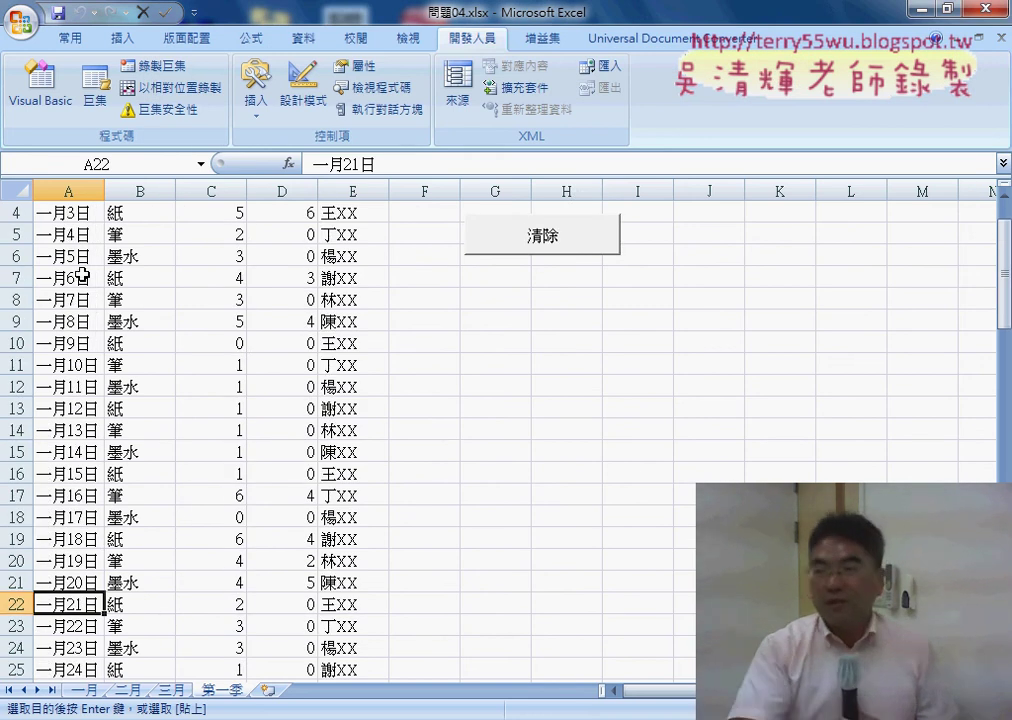
scroll(75, 255, "up", 1)
left_click(63, 235)
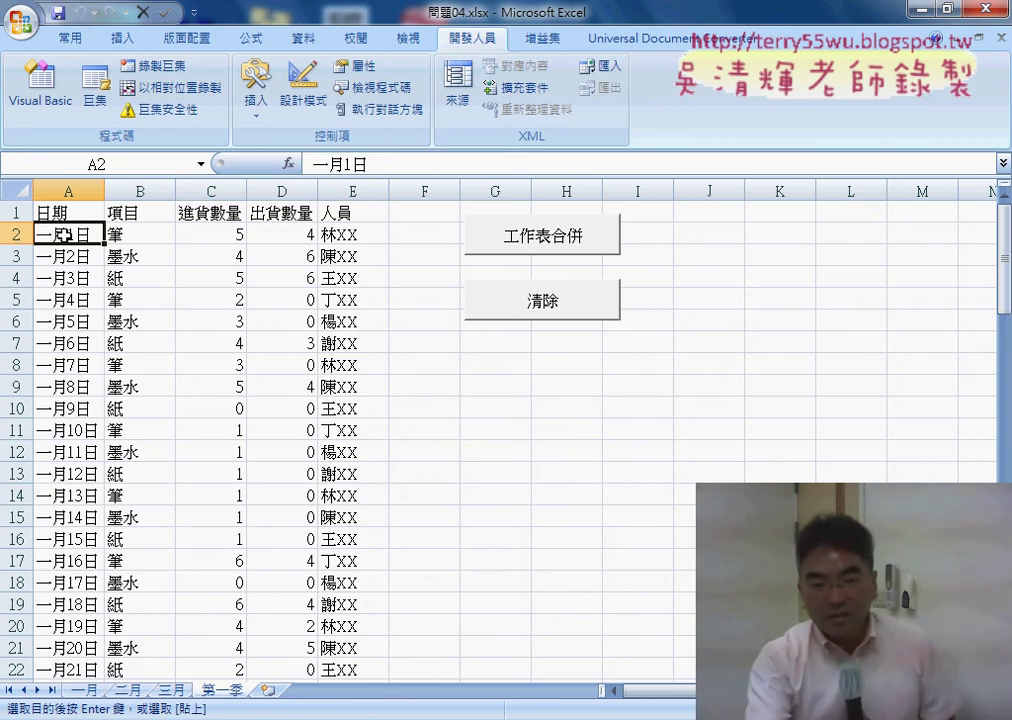
Step: Check A32 showing 二月1日, then bring up the Google Docs code notes
scroll(97, 474, "down", 7)
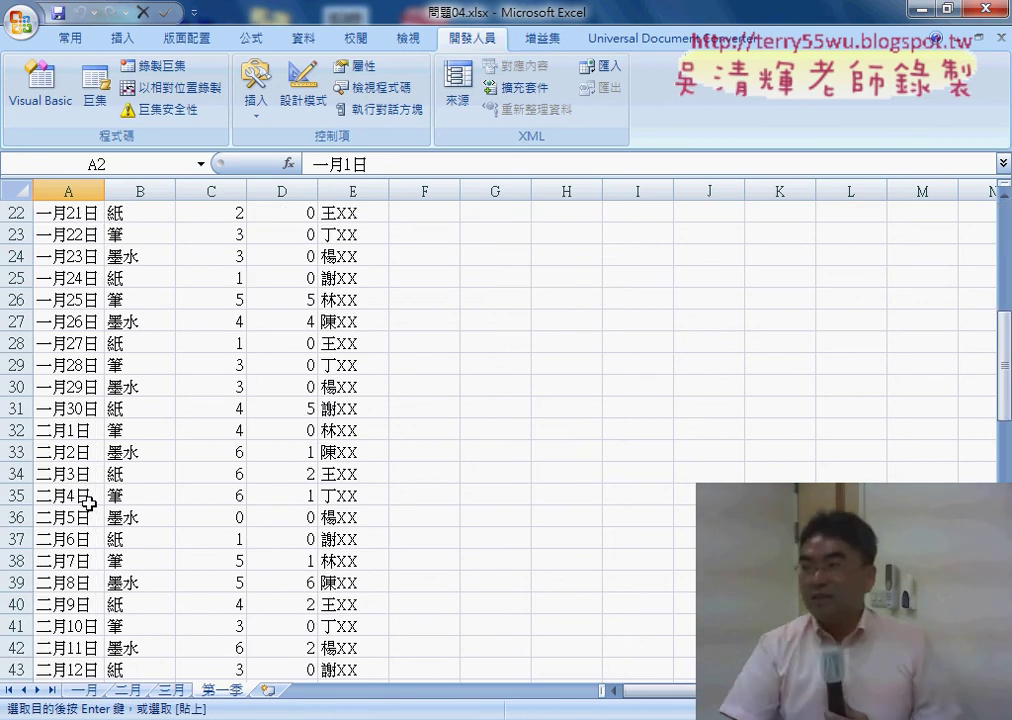
left_click(62, 430)
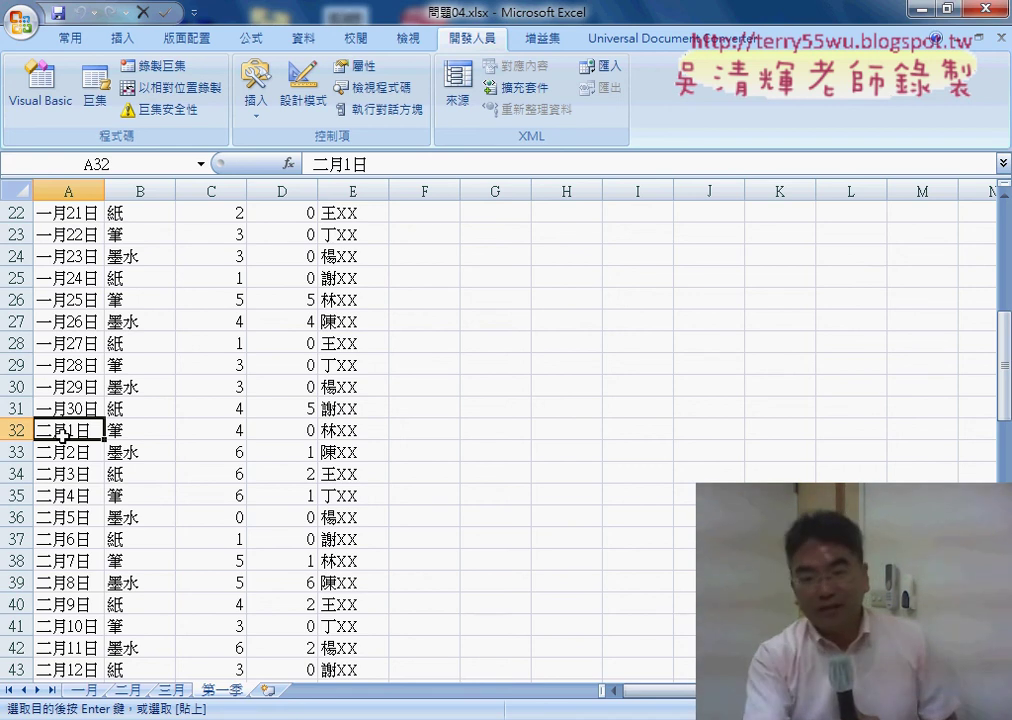
key("alt+Tab")
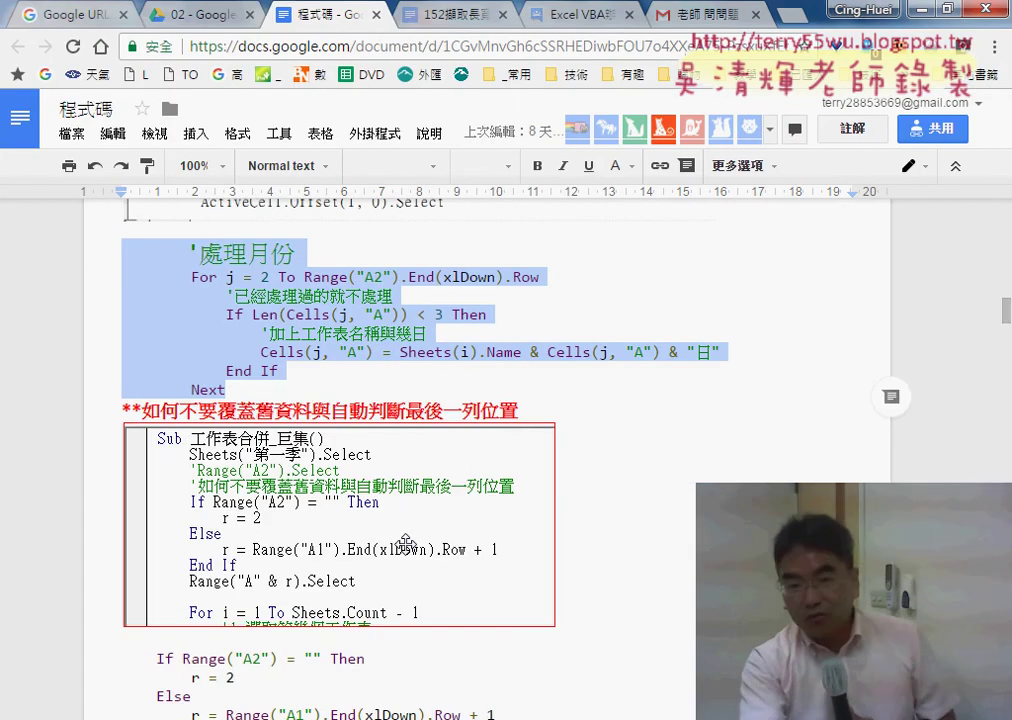
Step: Highlight the 處理月份 code block through Next and scroll down to the date table images
left_click(314, 350)
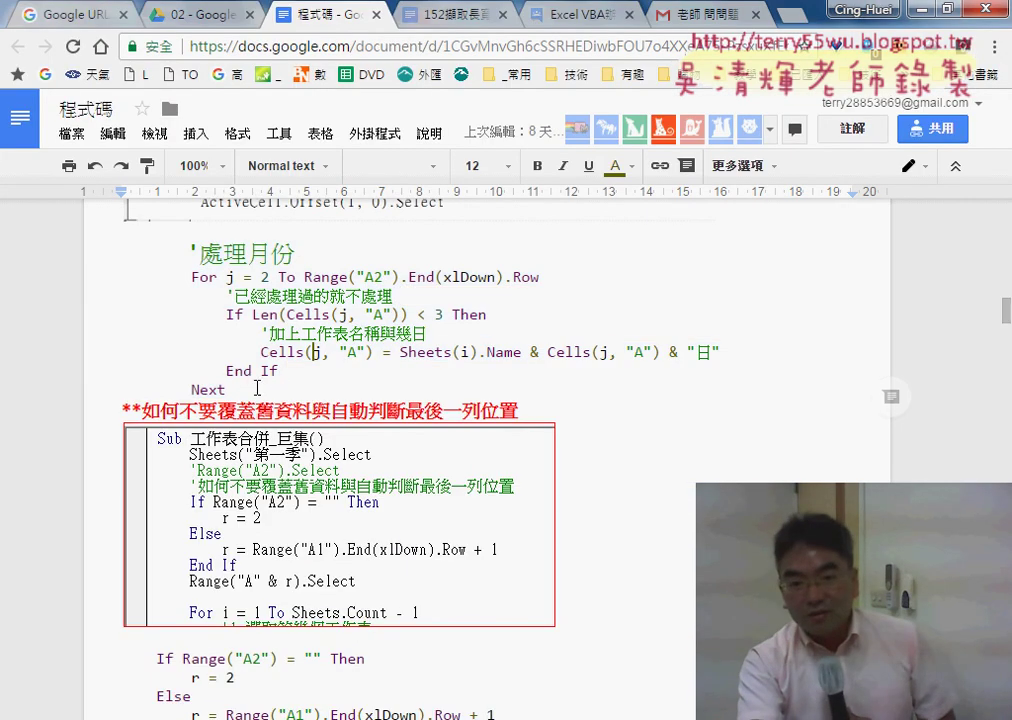
left_click_drag(250, 388, 104, 256)
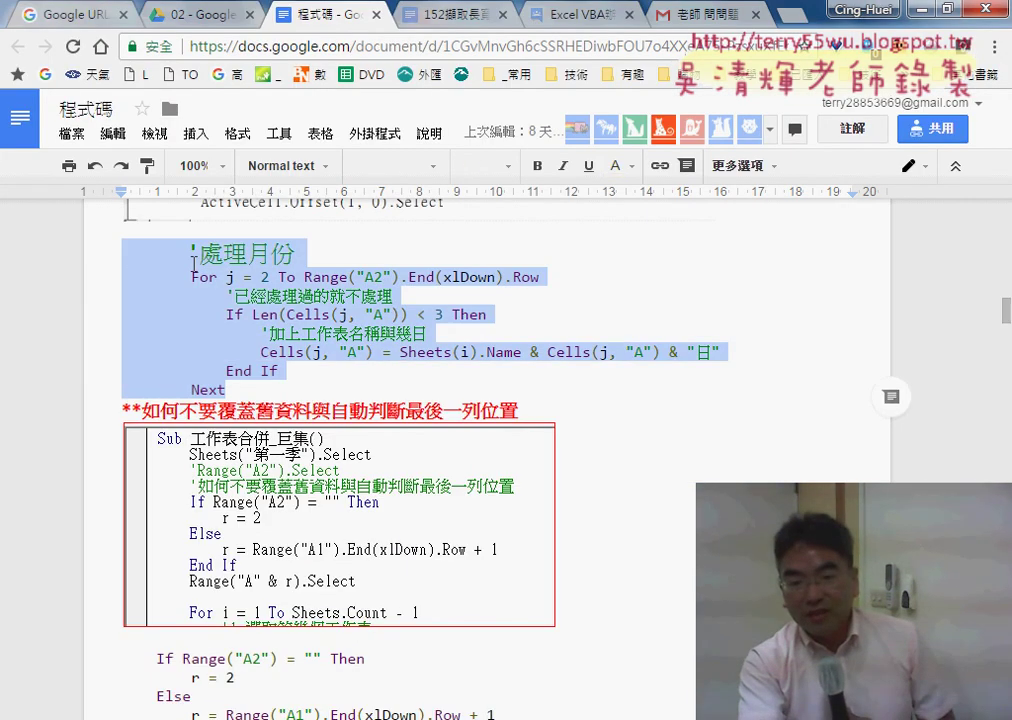
scroll(591, 459, "down", 3)
scroll(590, 458, "down", 2)
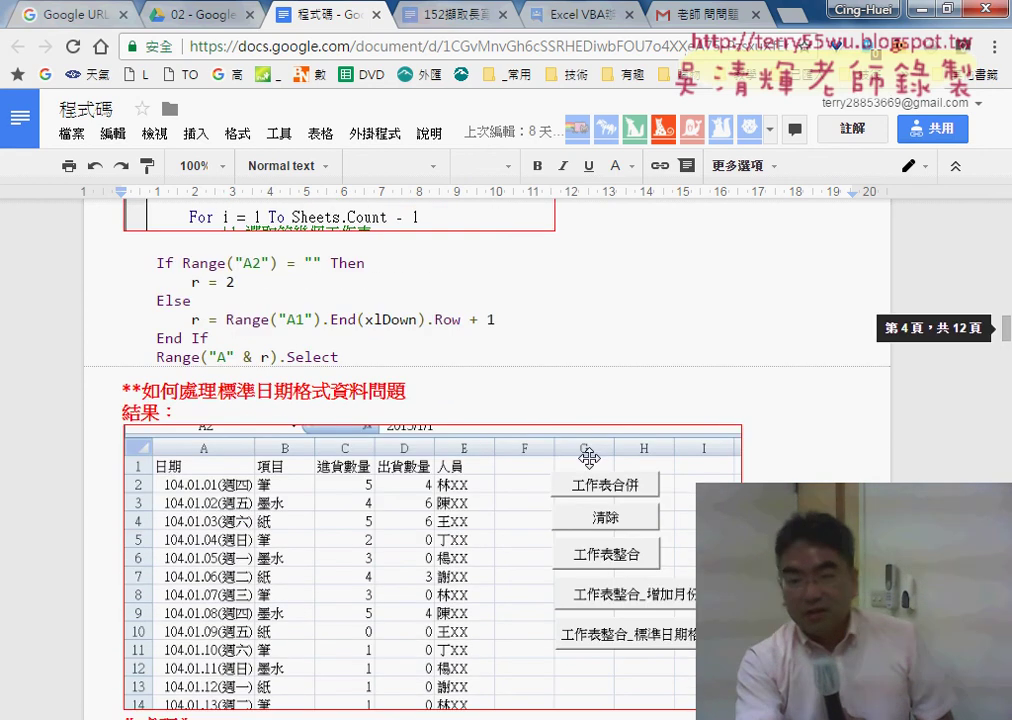
scroll(571, 457, "down", 2)
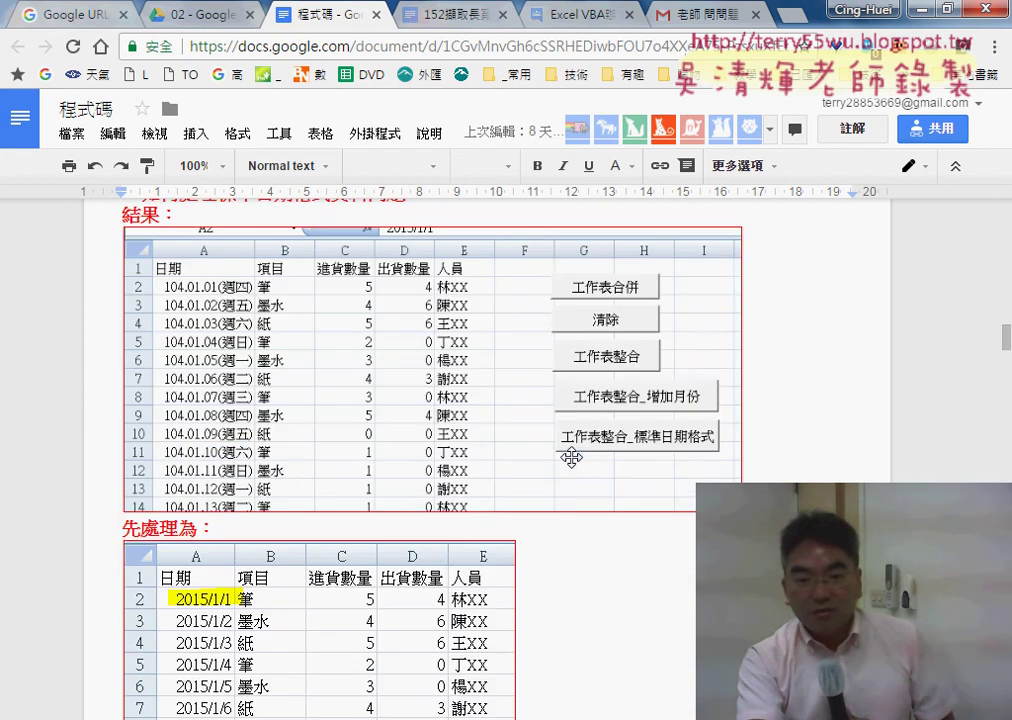
scroll(571, 457, "down", 2)
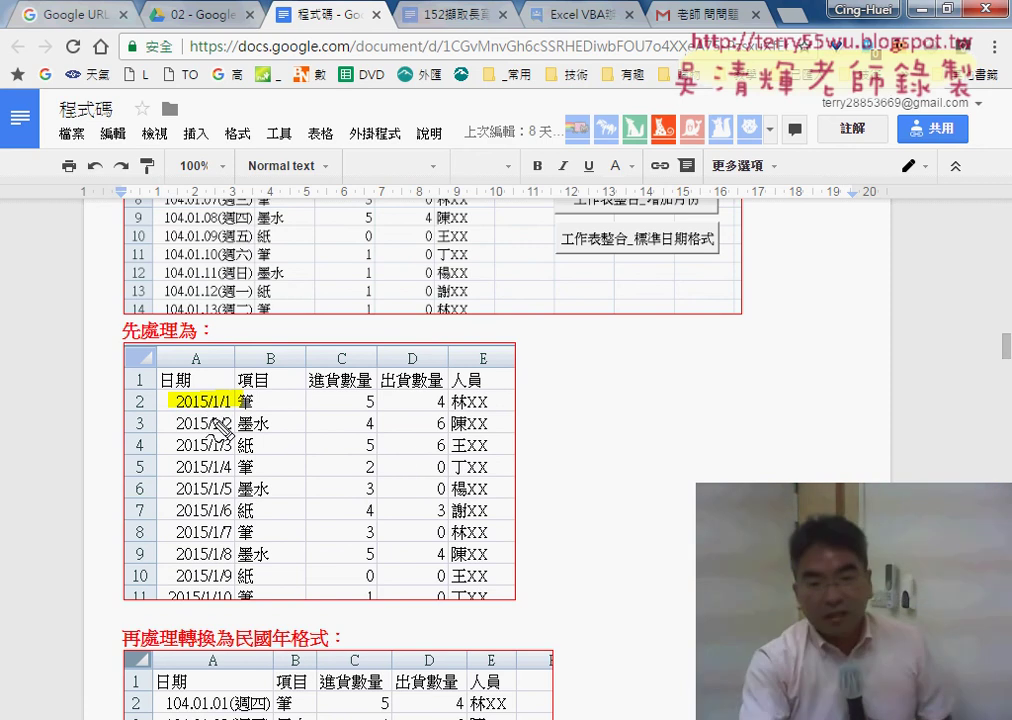
Step: Mark the 2015/1/1 date with the pen, clear it, and review the 民國年 formatted dates
left_click_drag(229, 413, 171, 413)
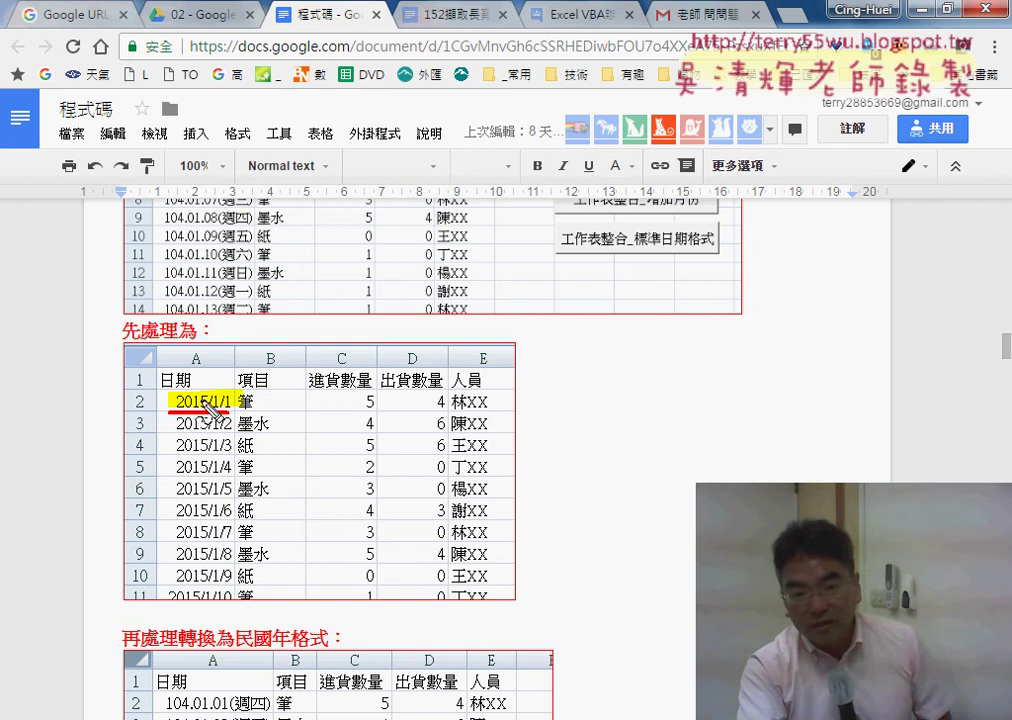
left_click_drag(201, 395, 203, 410)
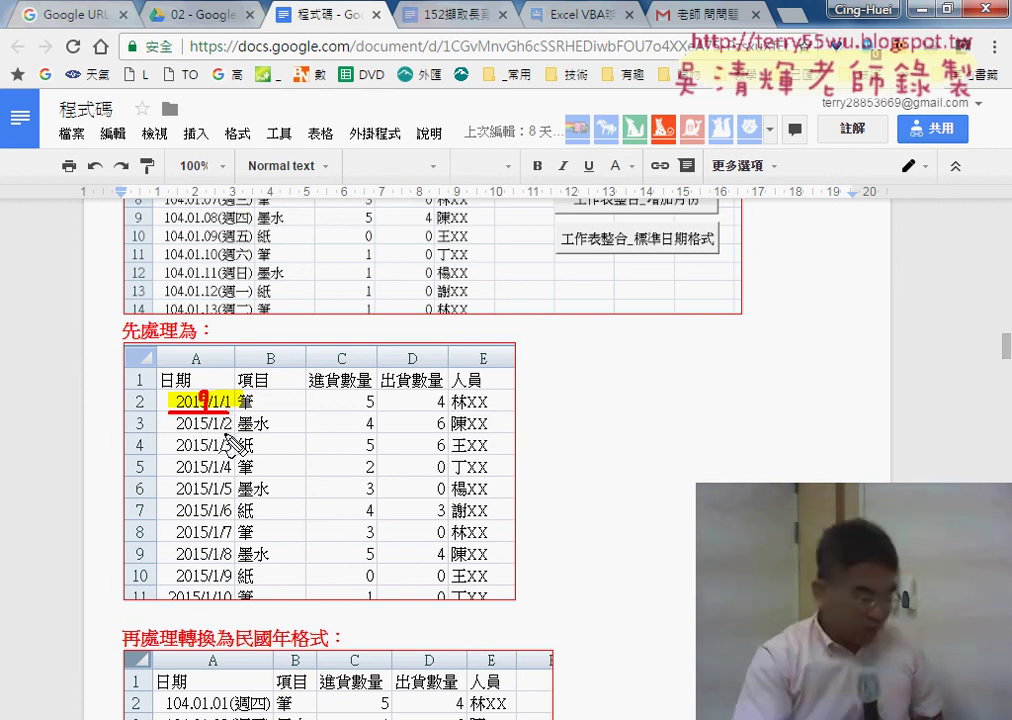
key("Escape")
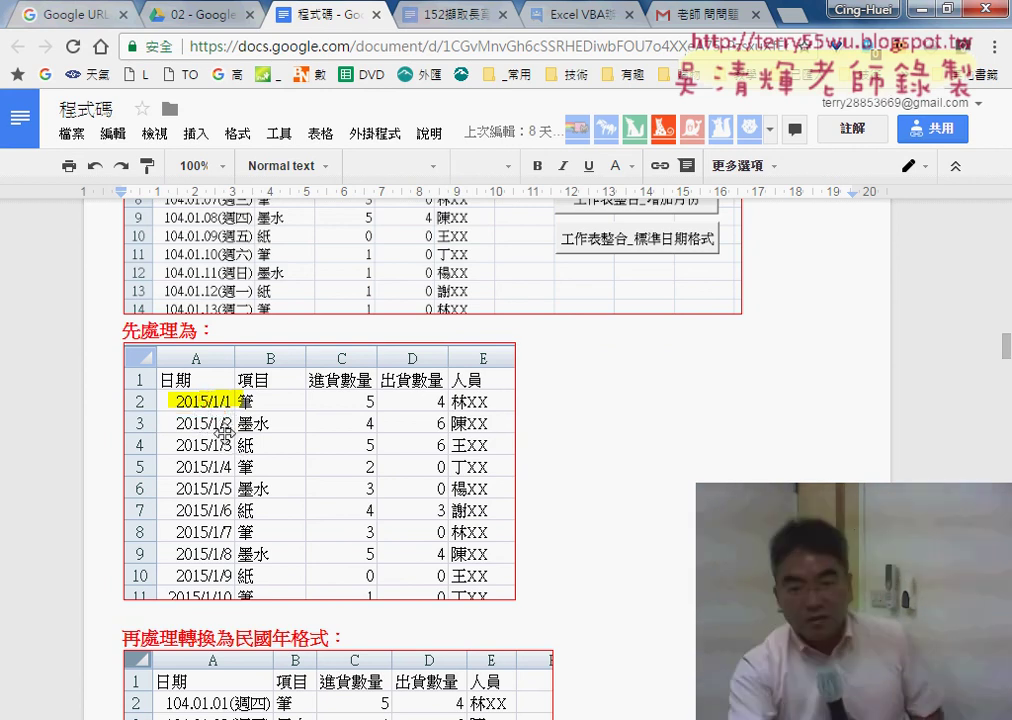
scroll(450, 480, "down", 1)
scroll(332, 519, "down", 2)
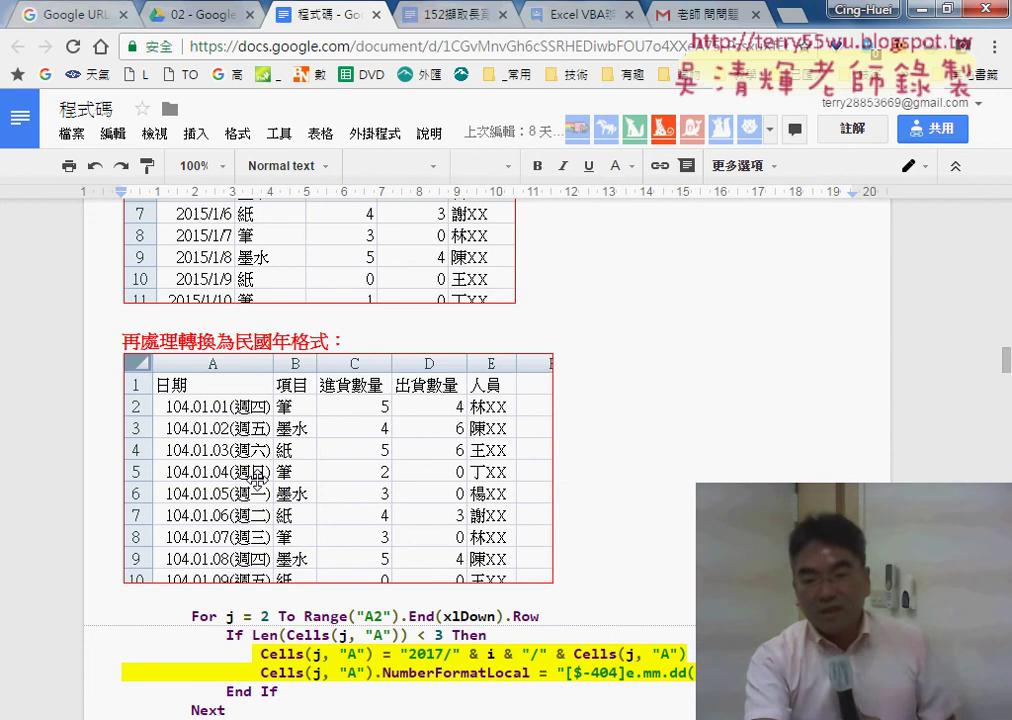
scroll(257, 480, "down", 2)
scroll(284, 553, "up", 3)
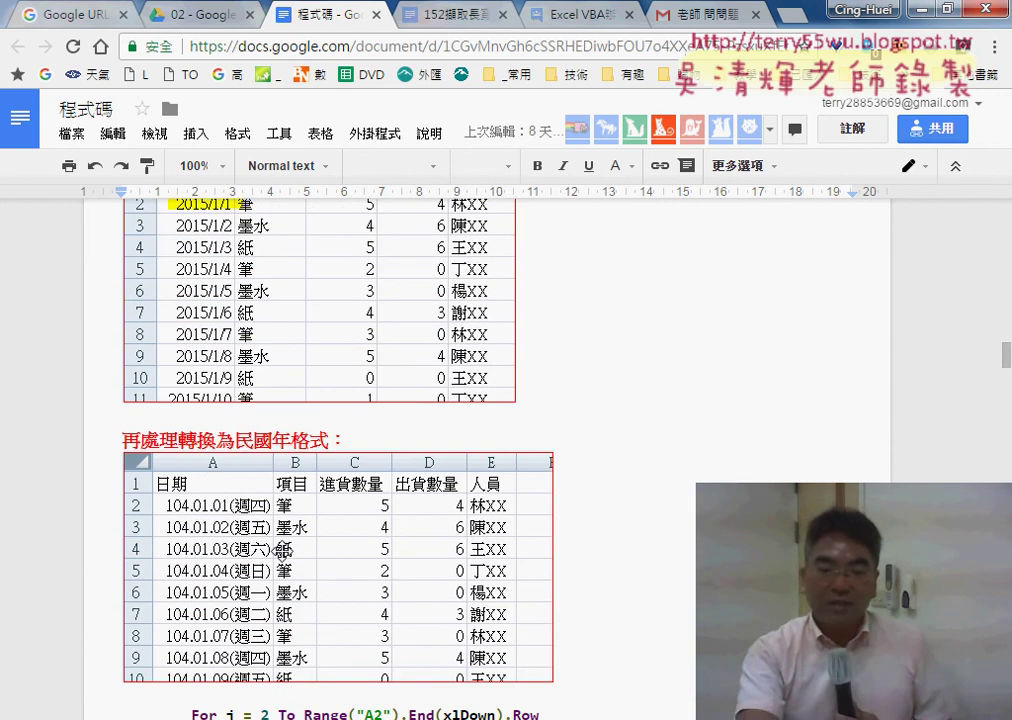
scroll(284, 553, "up", 1)
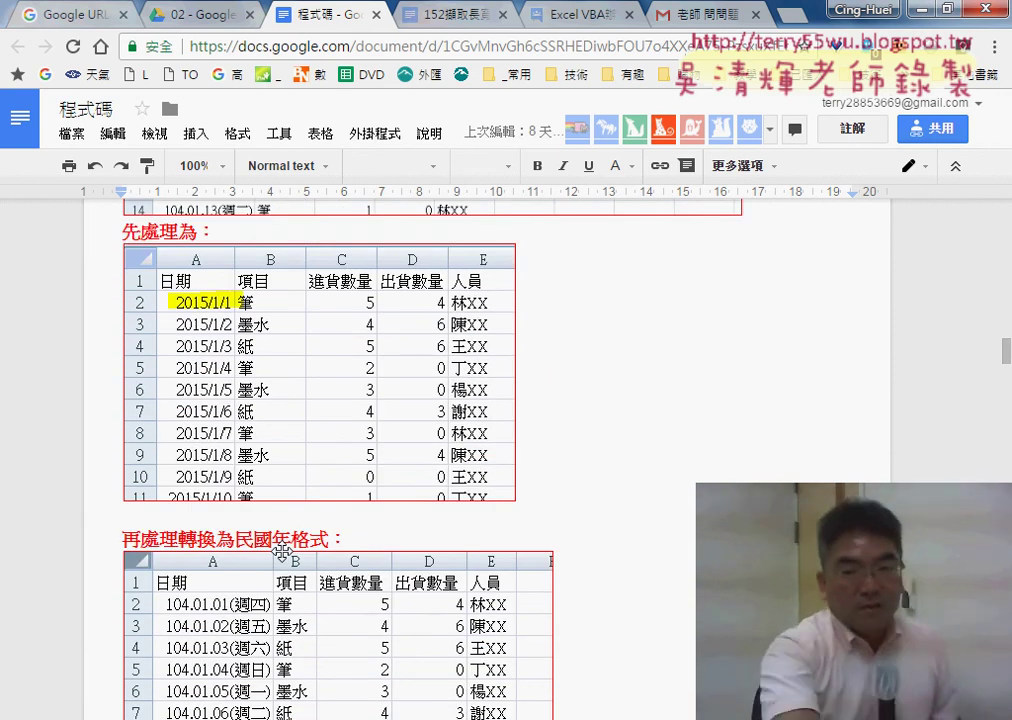